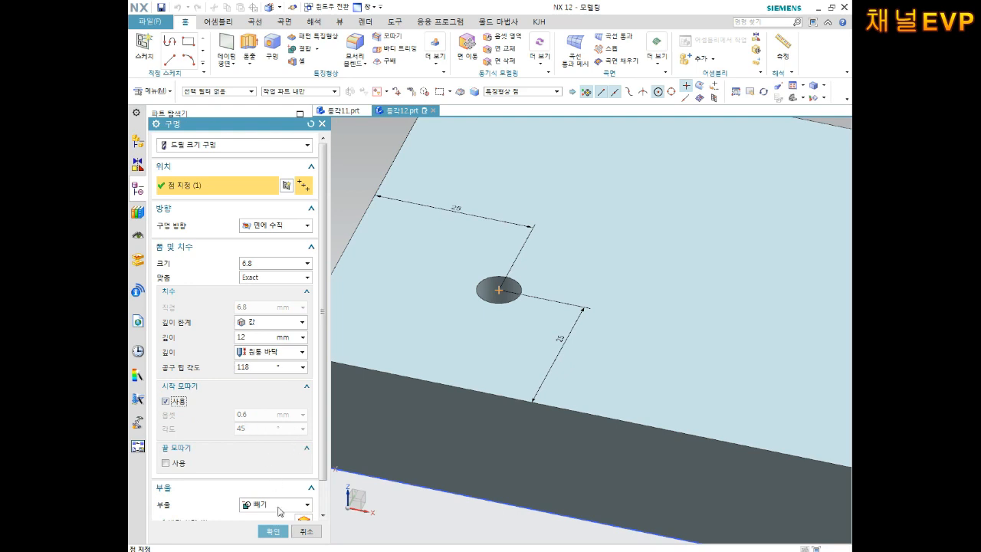
Create the drill-size hole with its current settings and inspect the chamfered hole edge
{"action": "left_click", "coordinate": [274, 531]}
{"action": "middle_click_drag", "start_coordinate": [521, 318], "coordinate": [523, 334]}
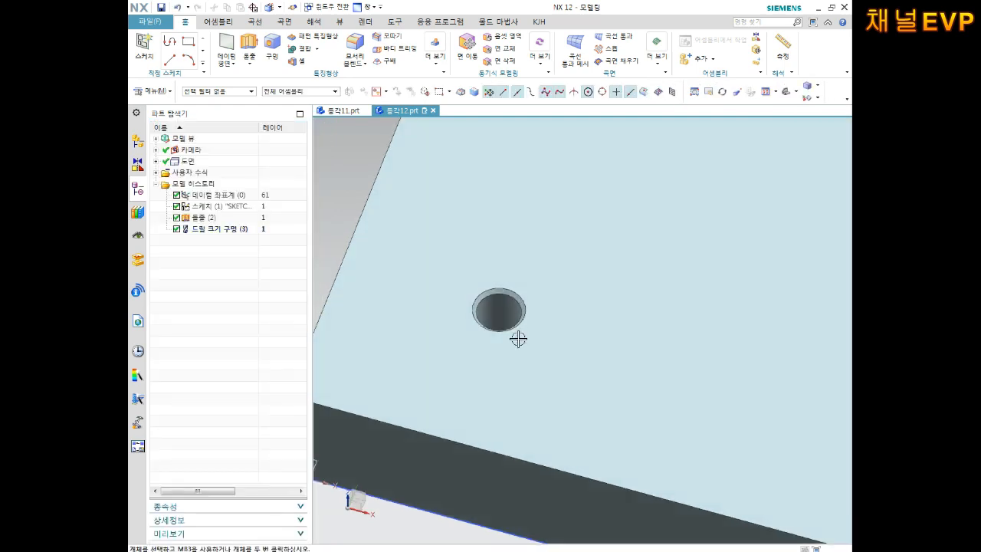
{"action": "scroll", "coordinate": [517, 308], "scroll_direction": "up", "scroll_amount": 5}
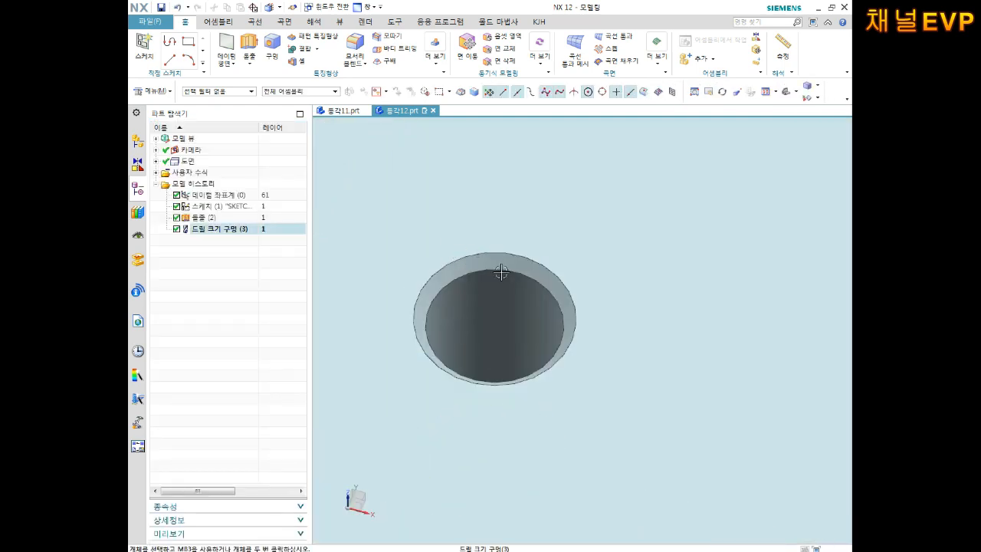
{"action": "middle_click_drag", "start_coordinate": [455, 274], "coordinate": [488, 302]}
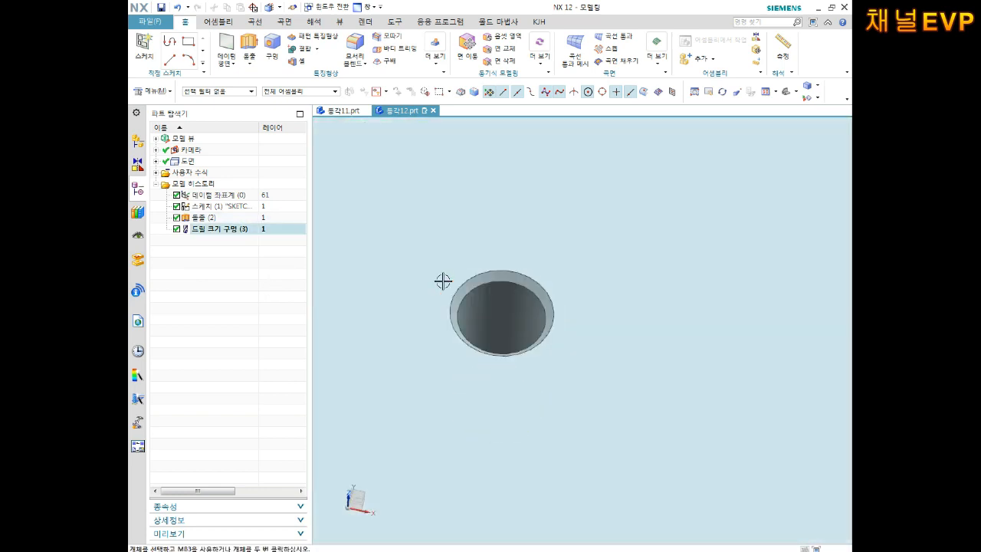
{"action": "scroll", "coordinate": [499, 299], "scroll_direction": "down", "scroll_amount": 3}
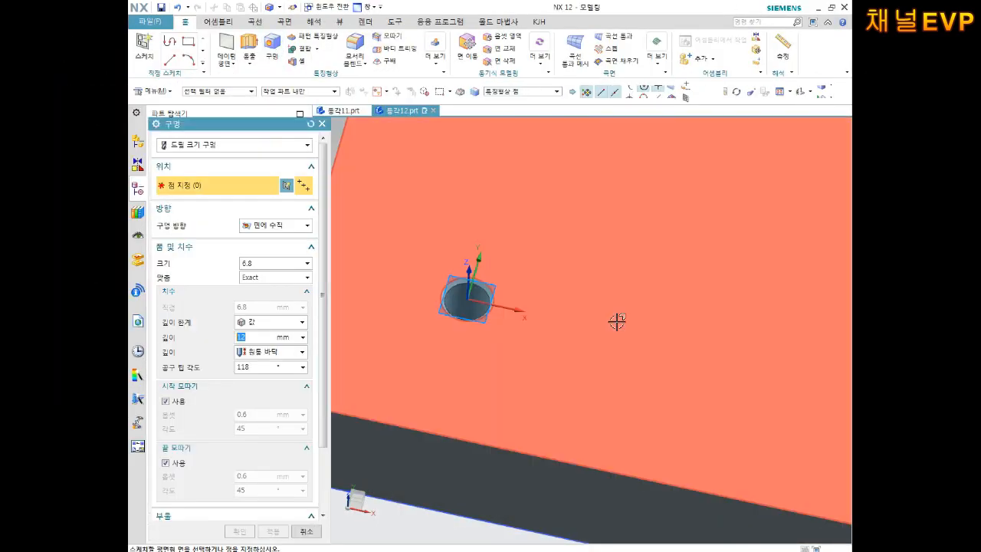
Place a second hole point on the plate's top face and dimension it 50 mm from the left edge
{"action": "left_click", "coordinate": [617, 322]}
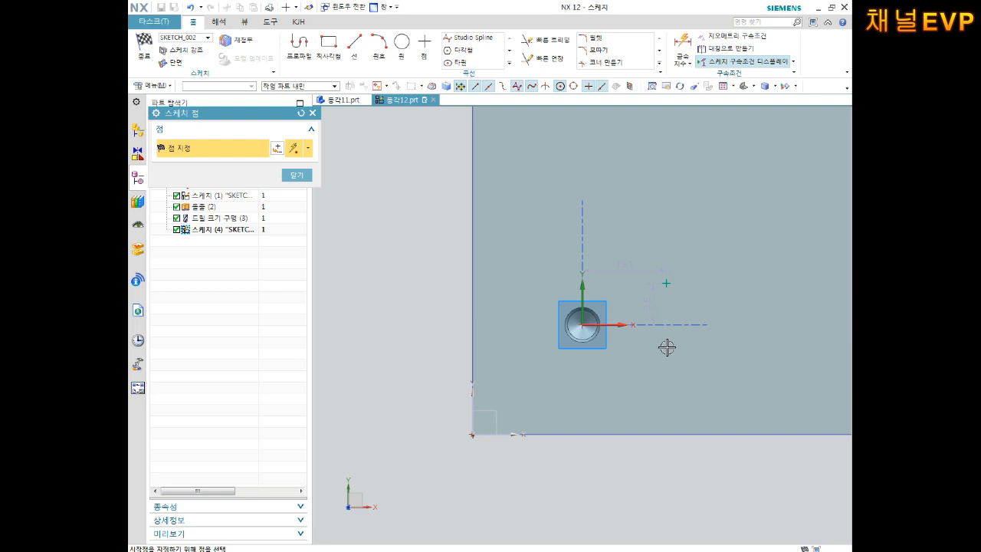
{"action": "middle_click", "coordinate": [681, 304]}
{"action": "key", "text": "d"}
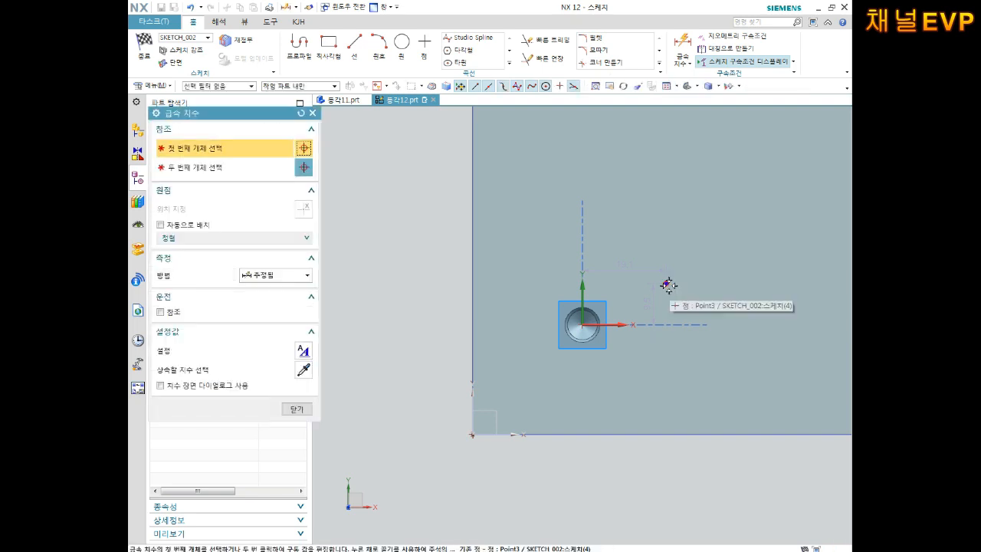
{"action": "left_click", "coordinate": [666, 283]}
{"action": "left_click", "coordinate": [472, 334]}
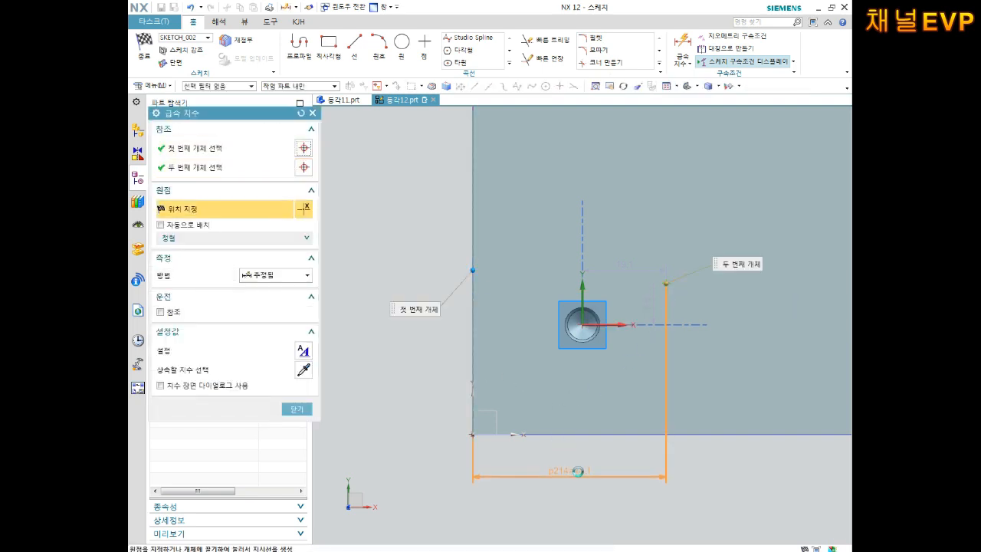
{"action": "left_click", "coordinate": [578, 472]}
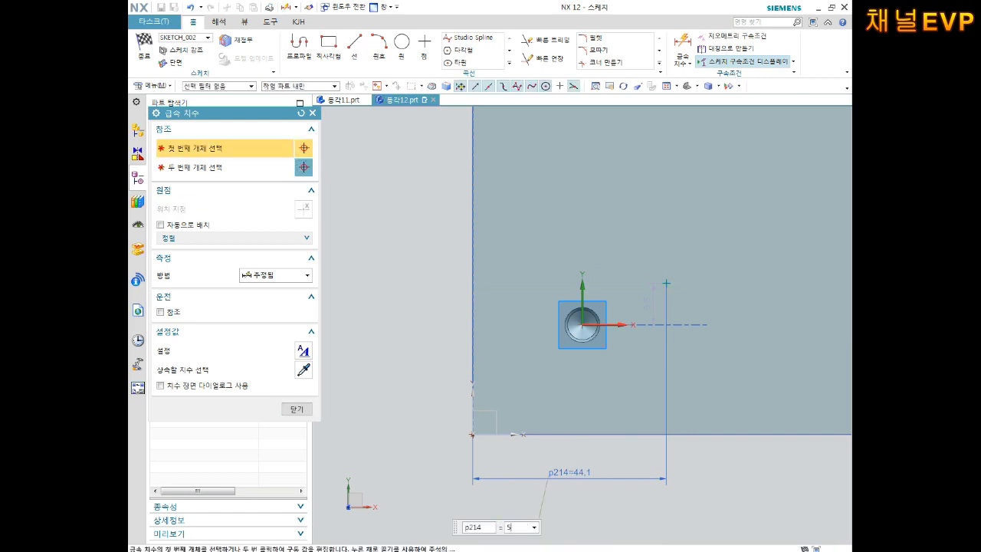
{"action": "middle_click", "coordinate": [602, 472]}
{"action": "left_click", "coordinate": [693, 283]}
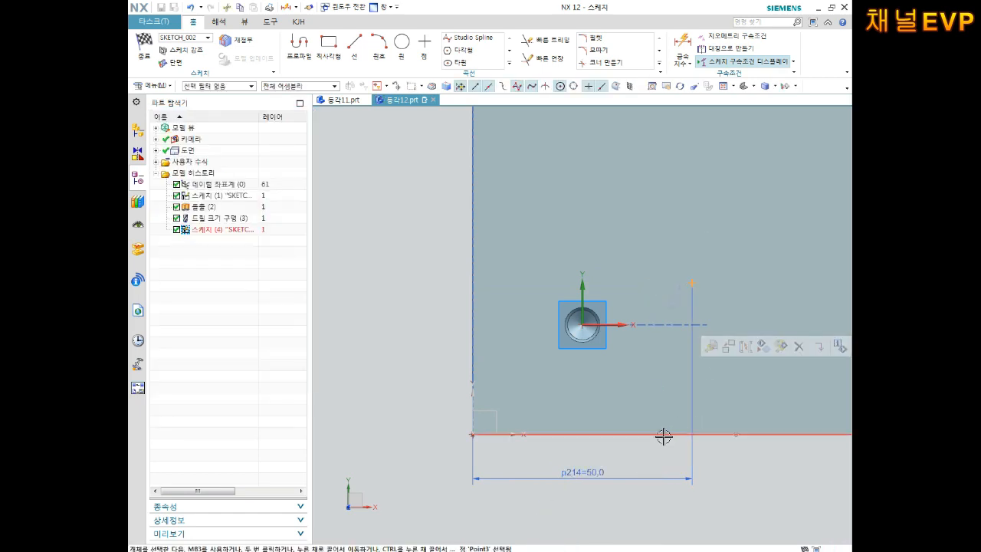
{"action": "left_click", "coordinate": [664, 389]}
{"action": "key", "text": "Escape"}
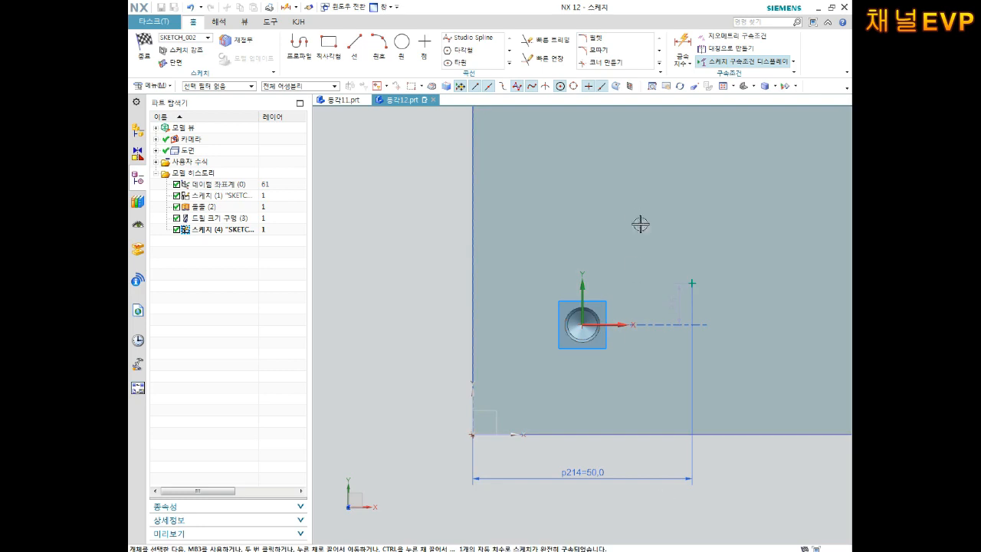
Dimension the second hole point 25 mm from the plate's front edge
{"action": "key", "text": "d"}
{"action": "left_click", "coordinate": [692, 283]}
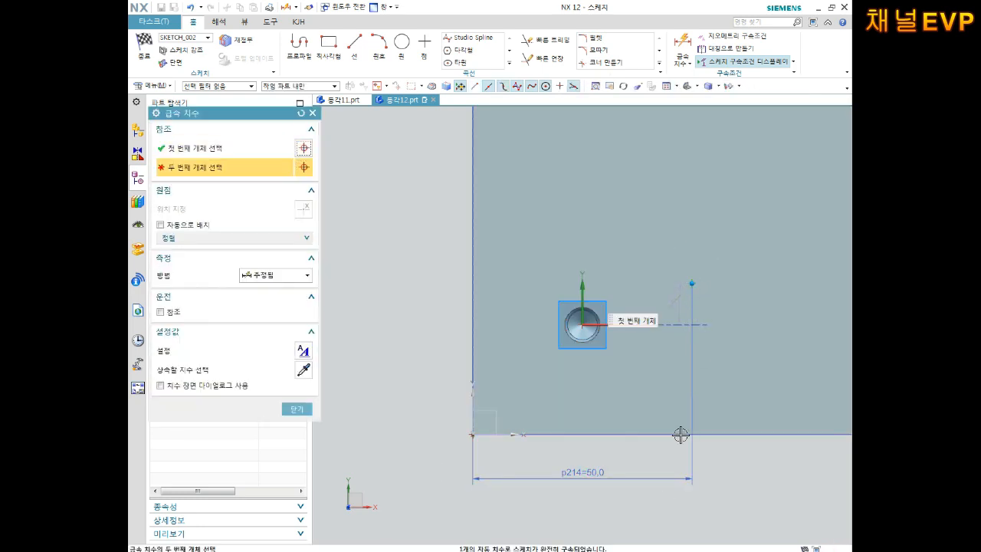
{"action": "left_click", "coordinate": [670, 434]}
{"action": "left_click", "coordinate": [661, 378]}
{"action": "type", "text": "25"}
{"action": "middle_click", "coordinate": [671, 376]}
Move the 50 mm dimension onto the plate's top face and finish the point sketch
{"action": "mouse_move", "coordinate": [728, 368]}
{"action": "middle_mouse_down", "text": "shift"}
{"action": "mouse_move", "coordinate": [595, 366]}
{"action": "mouse_move", "coordinate": [574, 302]}
{"action": "mouse_move", "coordinate": [584, 316]}
{"action": "middle_mouse_up", "text": "shift"}
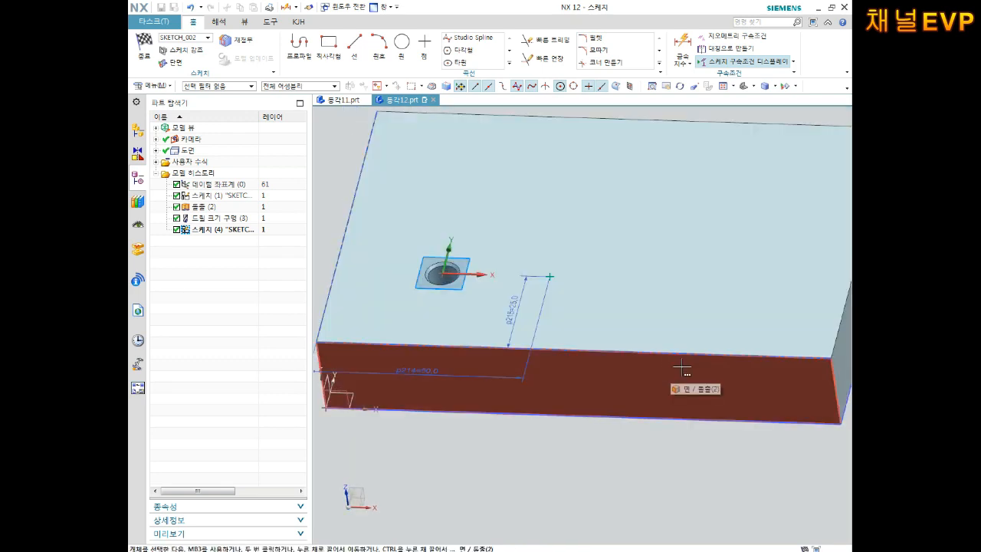
{"action": "middle_click_drag", "start_coordinate": [619, 346], "coordinate": [624, 372]}
{"action": "left_click_drag", "start_coordinate": [461, 416], "coordinate": [473, 342]}
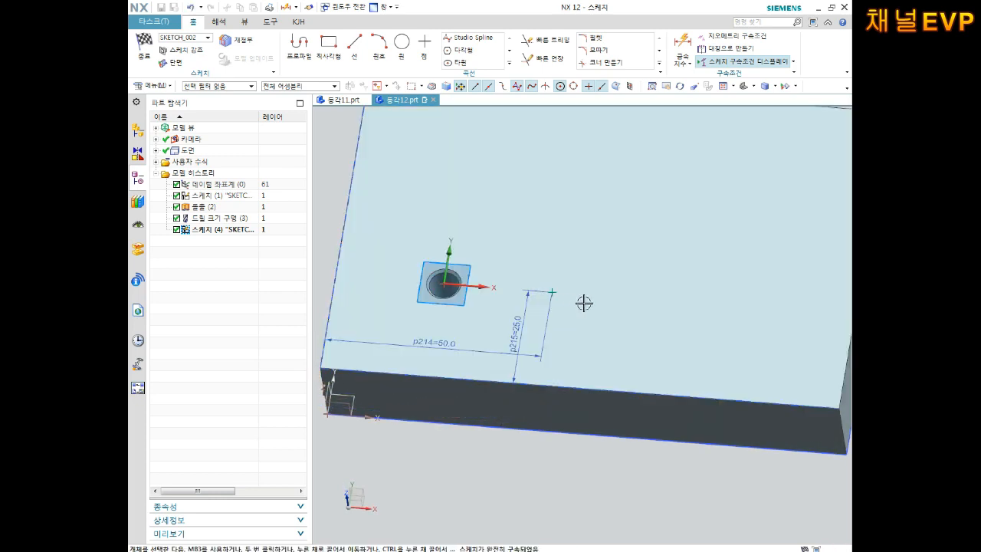
{"action": "middle_click_drag", "start_coordinate": [579, 304], "coordinate": [616, 305], "text": "shift"}
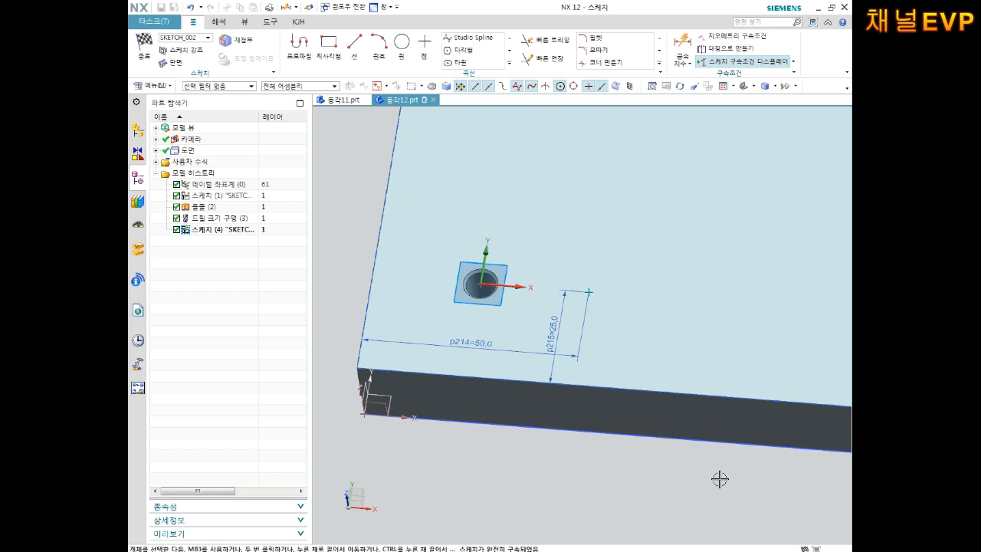
{"action": "left_click", "coordinate": [145, 44]}
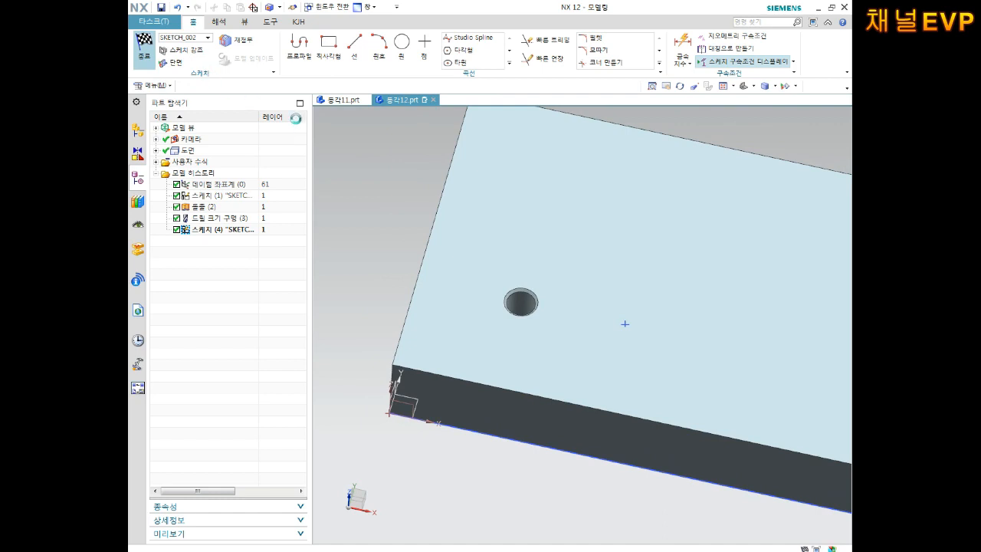
Change the second hole's type to General Hole (일반 구멍) and its form to Counterbore (카운터 보어)
{"action": "left_click", "coordinate": [214, 145]}
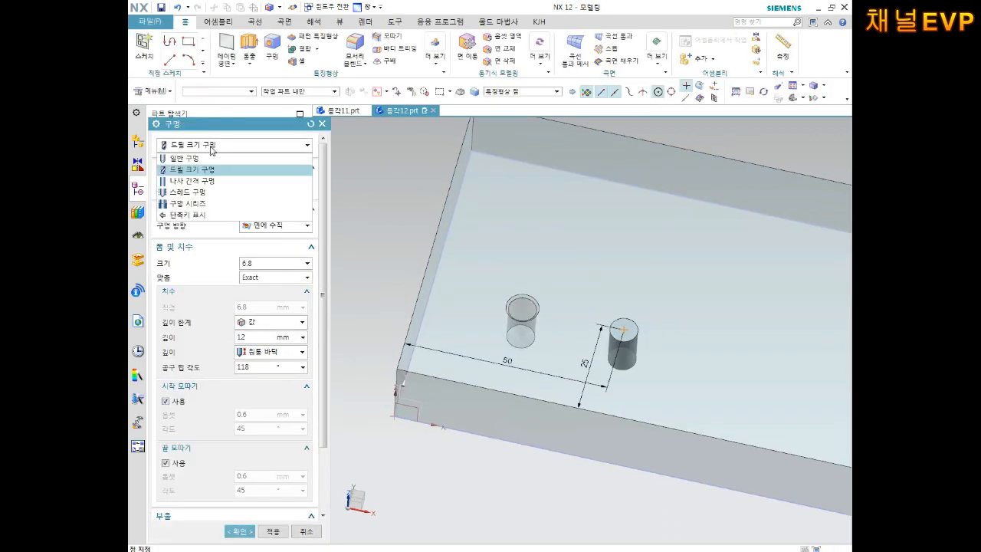
{"action": "left_click", "coordinate": [184, 158]}
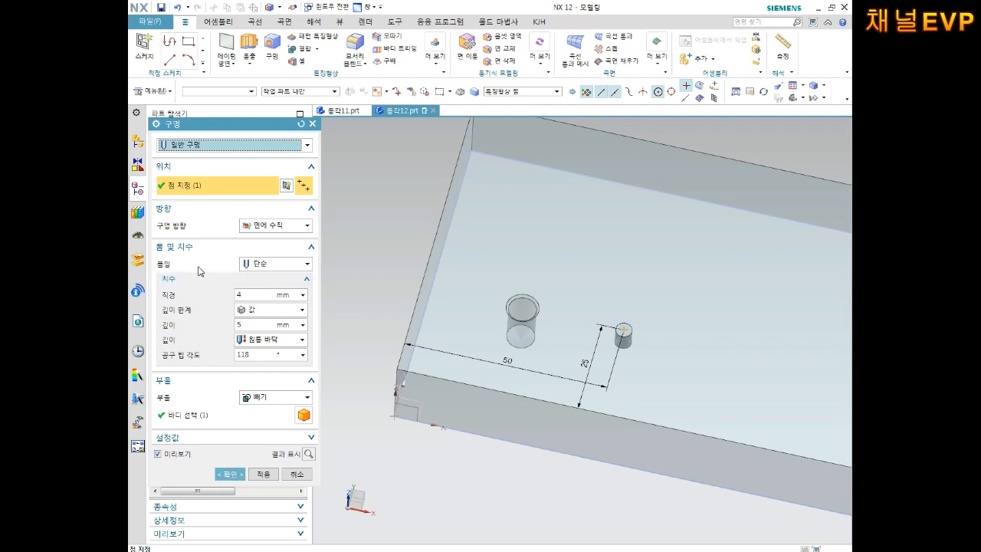
{"action": "left_click", "coordinate": [283, 265]}
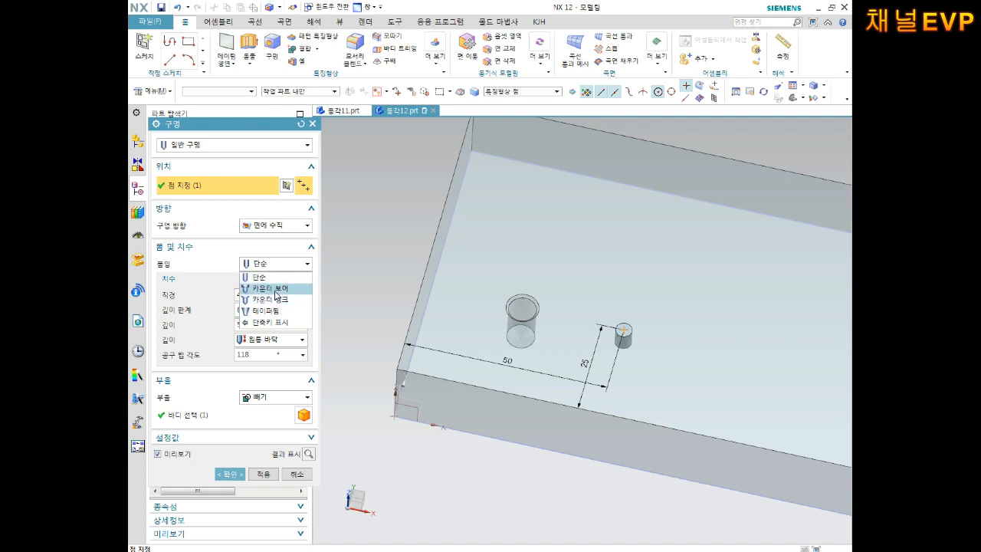
{"action": "left_click", "coordinate": [276, 290]}
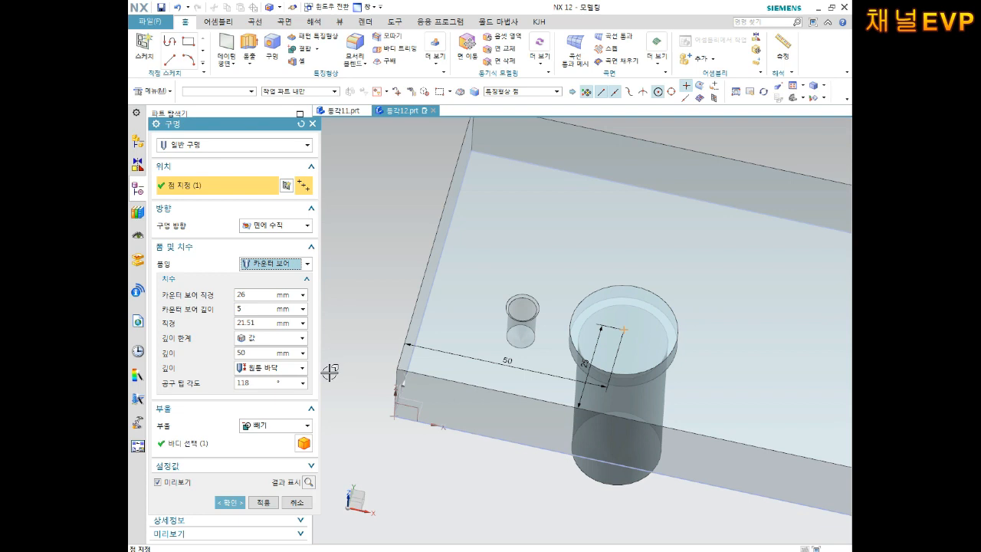
Set the counterbore diameter to 16 mm, the counterbore depth to 10 mm and the hole diameter to 8.5 mm
{"action": "left_click", "coordinate": [256, 297]}
{"action": "type", "text": "16"}
{"action": "key", "text": "Return"}
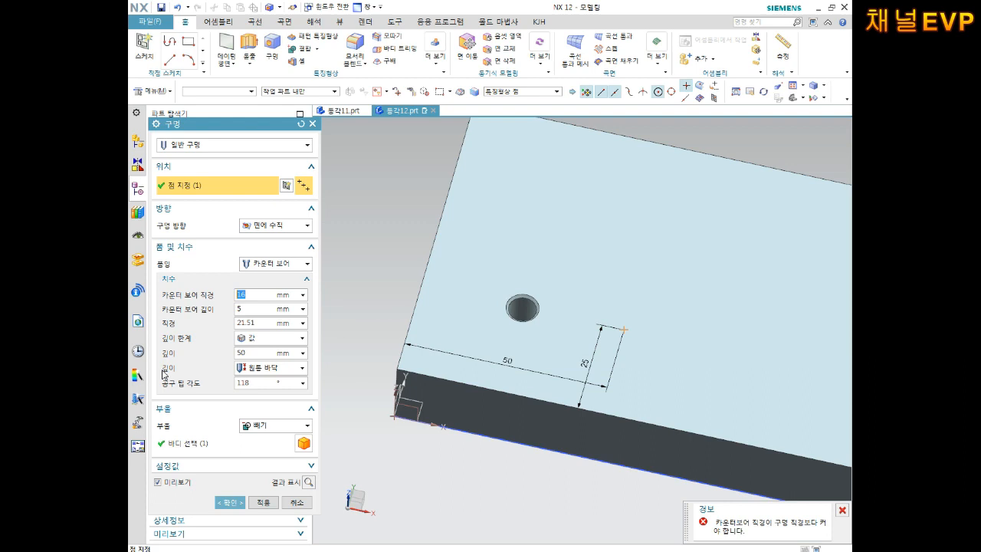
{"action": "key", "text": "Tab"}
{"action": "type", "text": "10"}
{"action": "key", "text": "Return"}
{"action": "left_click", "coordinate": [257, 322]}
{"action": "type", "text": "8.5"}
{"action": "key", "text": "Return"}
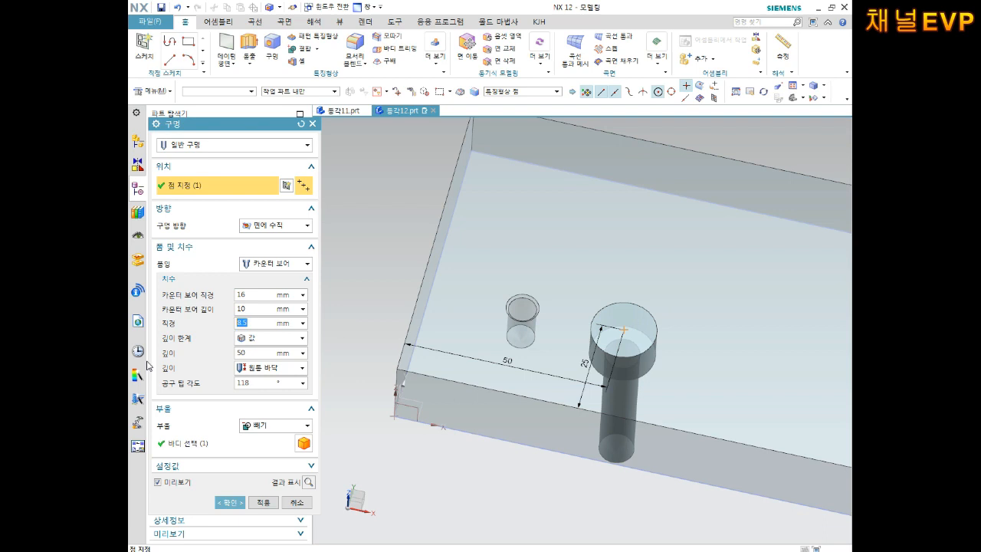
Set the depth limit to Through Body (바디 통과), check the preview from the side, and create the counterbore hole
{"action": "left_click", "coordinate": [261, 341]}
{"action": "left_click", "coordinate": [264, 386]}
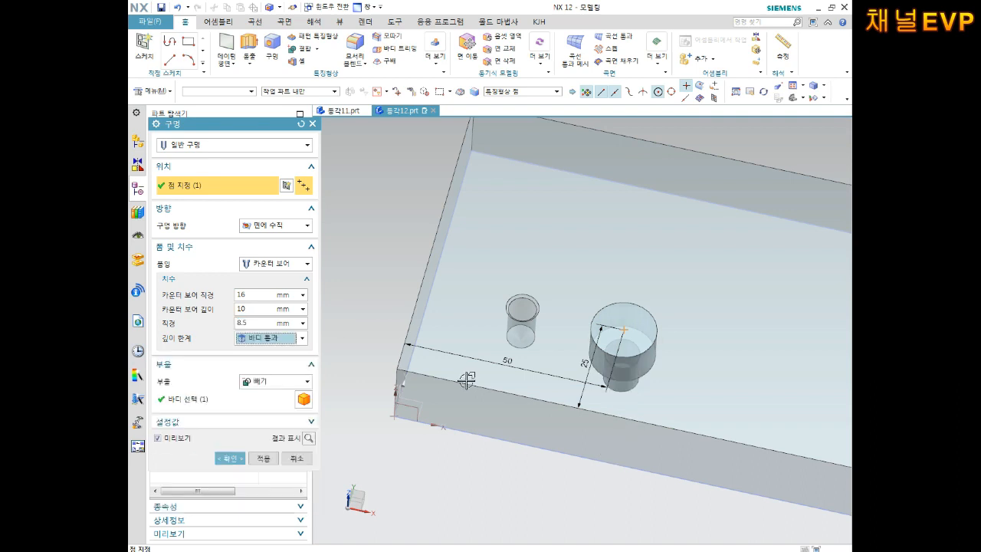
{"action": "middle_click_drag", "start_coordinate": [672, 392], "coordinate": [678, 342]}
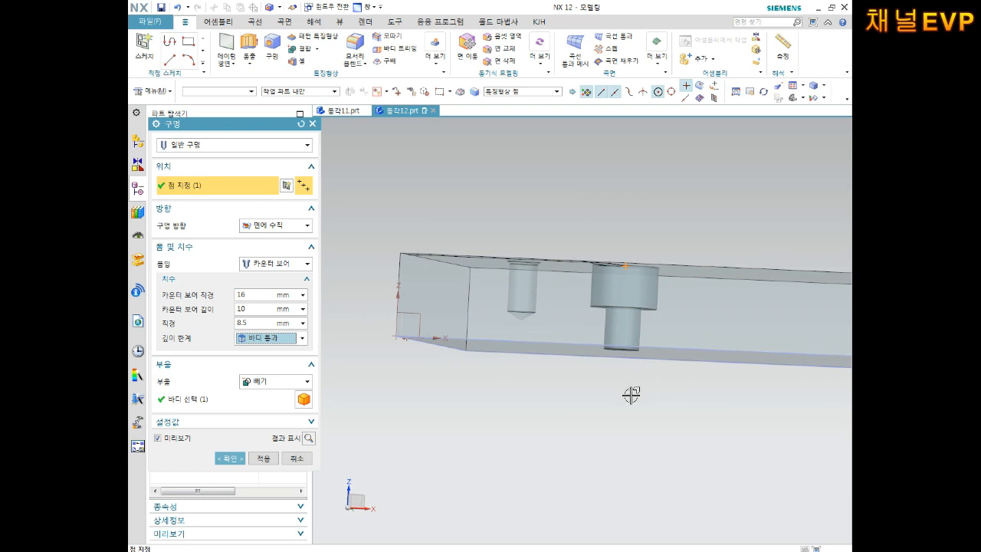
{"action": "middle_click_drag", "start_coordinate": [636, 348], "coordinate": [611, 373]}
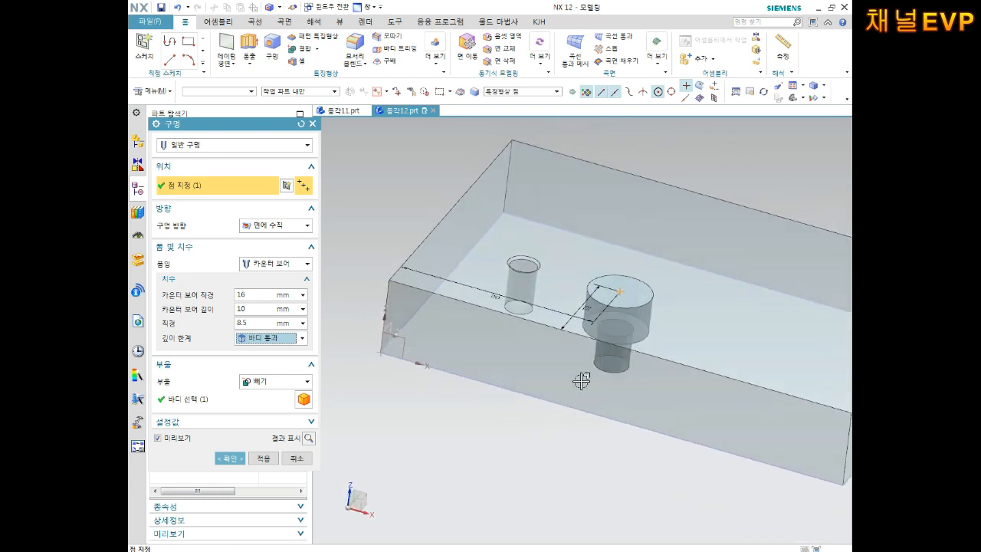
{"action": "left_click", "coordinate": [231, 457]}
{"action": "middle_click_drag", "start_coordinate": [526, 379], "coordinate": [667, 322]}
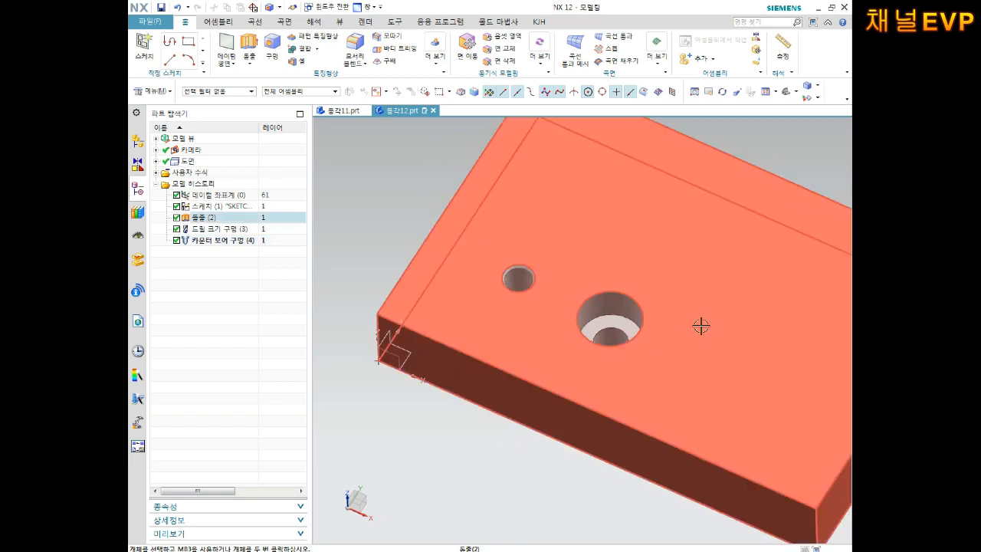
Start a third hole with a point on the top face and dimension it 75 mm from the left edge
{"action": "left_click", "coordinate": [274, 54]}
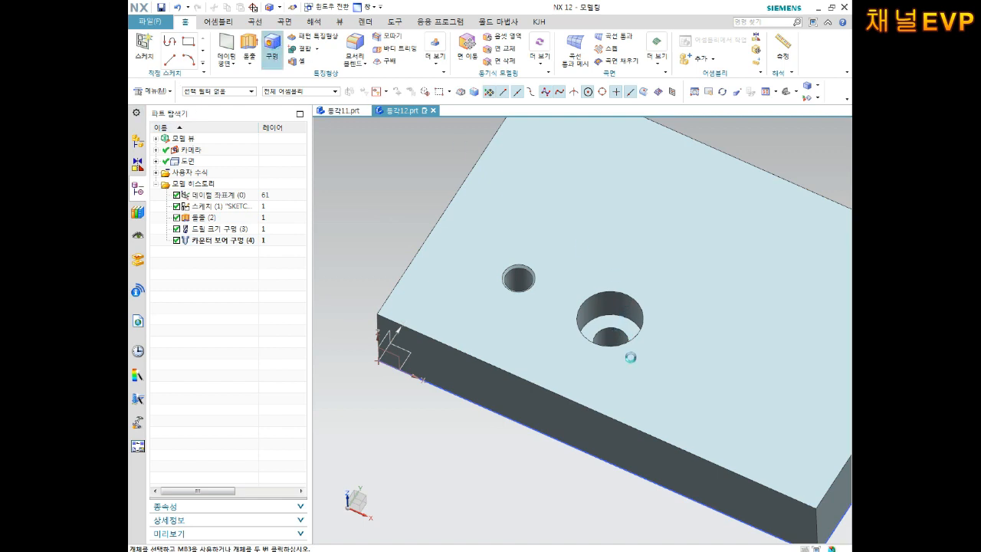
{"action": "left_click", "coordinate": [695, 331]}
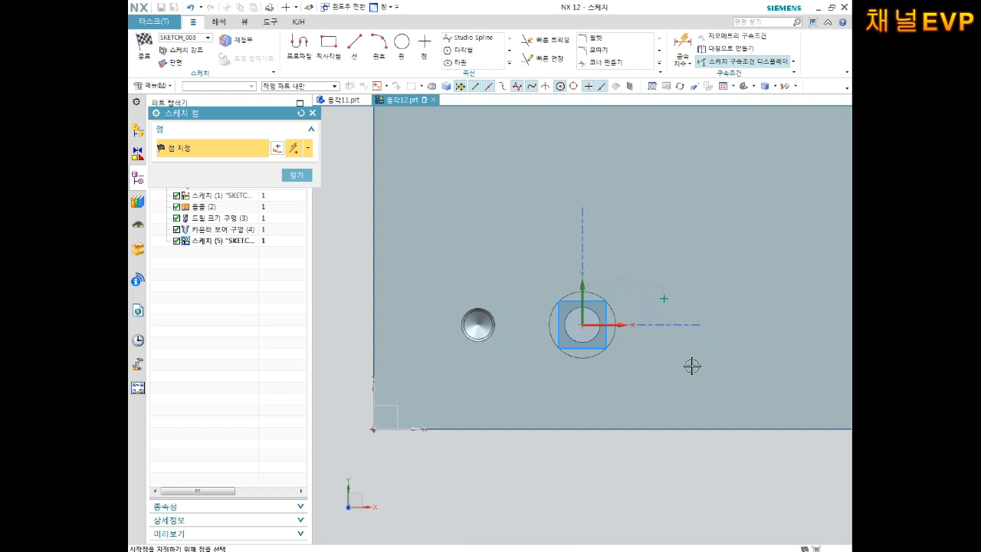
{"action": "key", "text": "Escape"}
{"action": "key", "text": "d"}
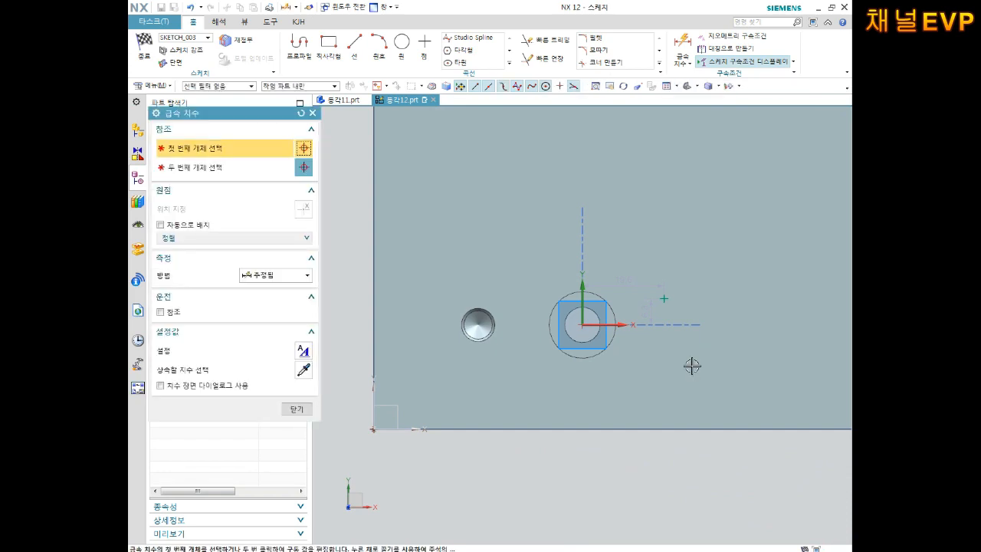
{"action": "left_click", "coordinate": [375, 338]}
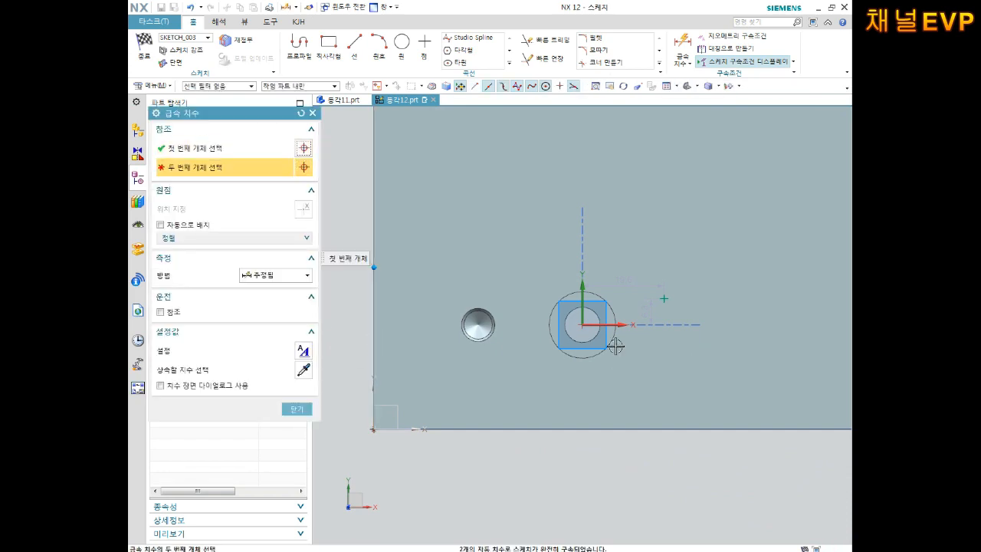
{"action": "left_click", "coordinate": [664, 299]}
{"action": "left_click", "coordinate": [590, 445]}
{"action": "type", "text": "75"}
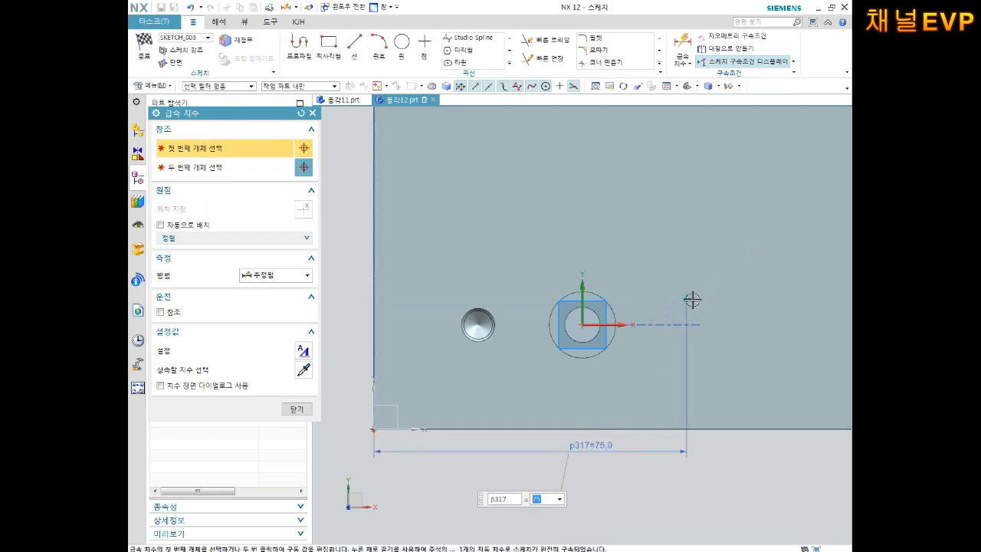
Dimension the third hole point 25 mm from the plate's front edge
{"action": "left_click", "coordinate": [688, 298]}
{"action": "left_click", "coordinate": [740, 429]}
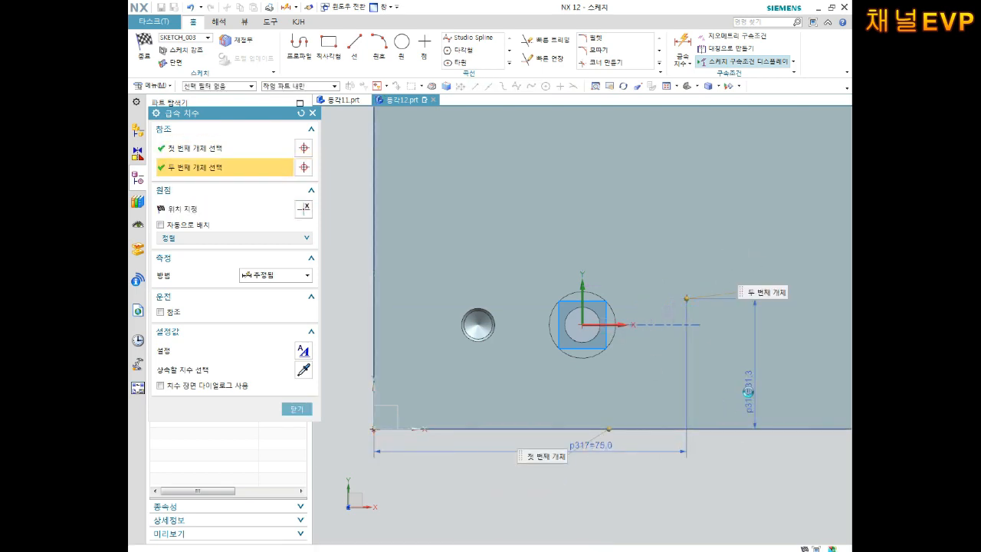
{"action": "left_click", "coordinate": [750, 391]}
{"action": "type", "text": "25"}
{"action": "key", "text": "Return"}
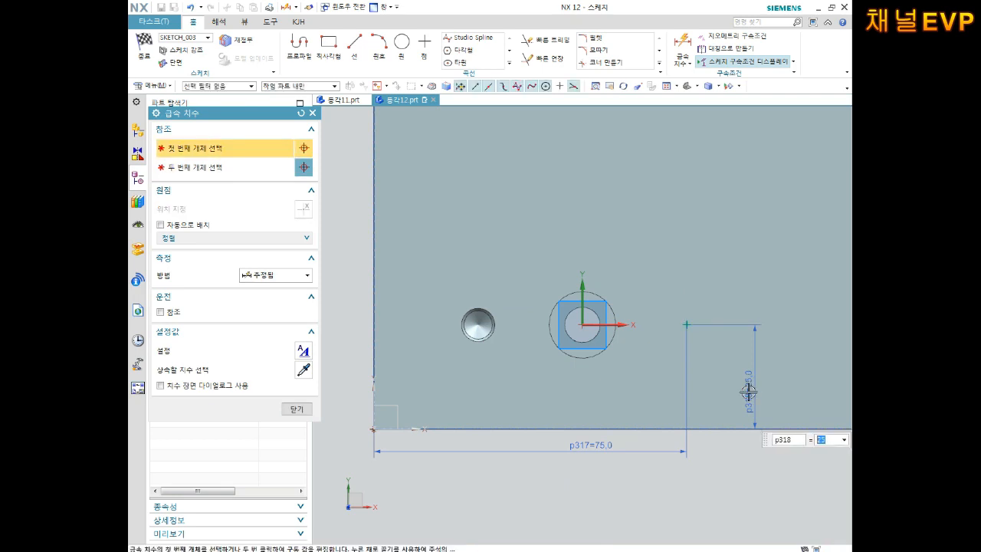
Move the 75 mm dimension onto the plate's top face and finish the third hole's point sketch
{"action": "middle_click_drag", "start_coordinate": [746, 327], "coordinate": [706, 321]}
{"action": "left_click_drag", "start_coordinate": [521, 396], "coordinate": [546, 354]}
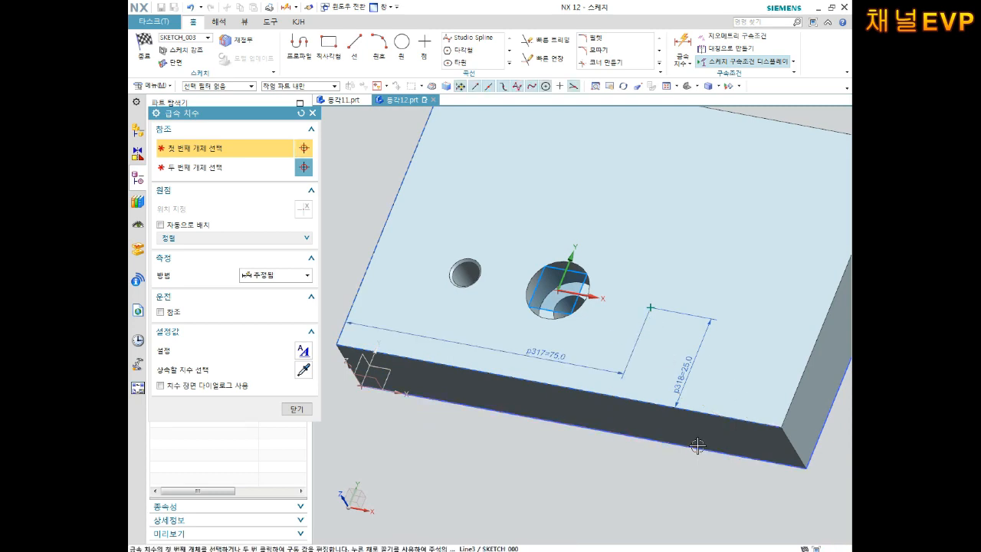
{"action": "left_click", "coordinate": [297, 410]}
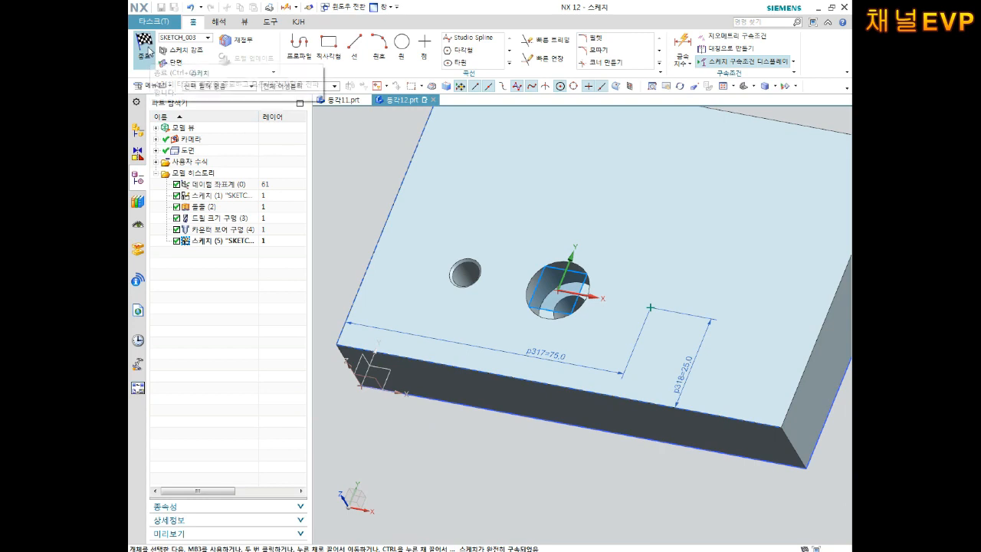
{"action": "left_click", "coordinate": [144, 45]}
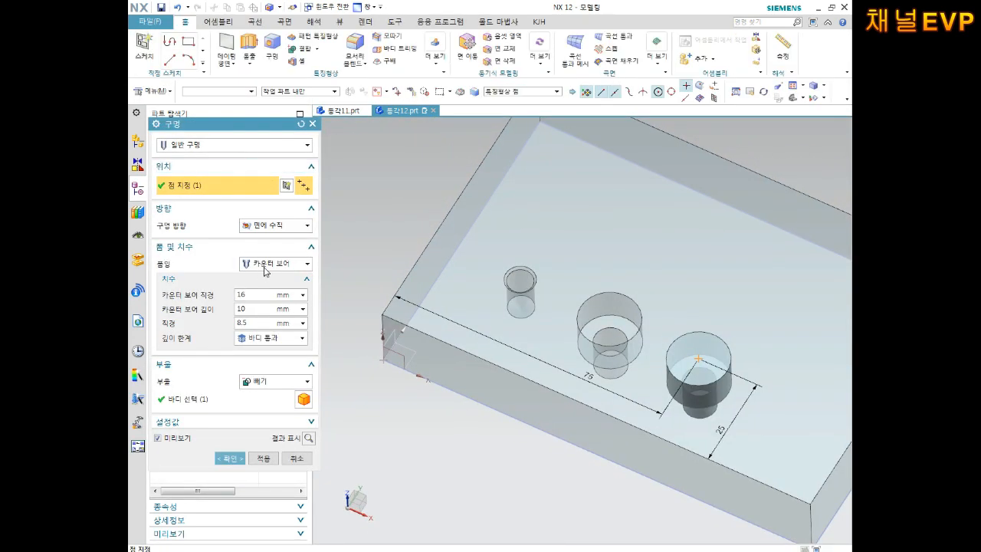
Change the third hole's form to Countersink (카운터 싱크) and set the countersink diameter to 16 mm
{"action": "left_click", "coordinate": [266, 270]}
{"action": "left_click", "coordinate": [283, 303]}
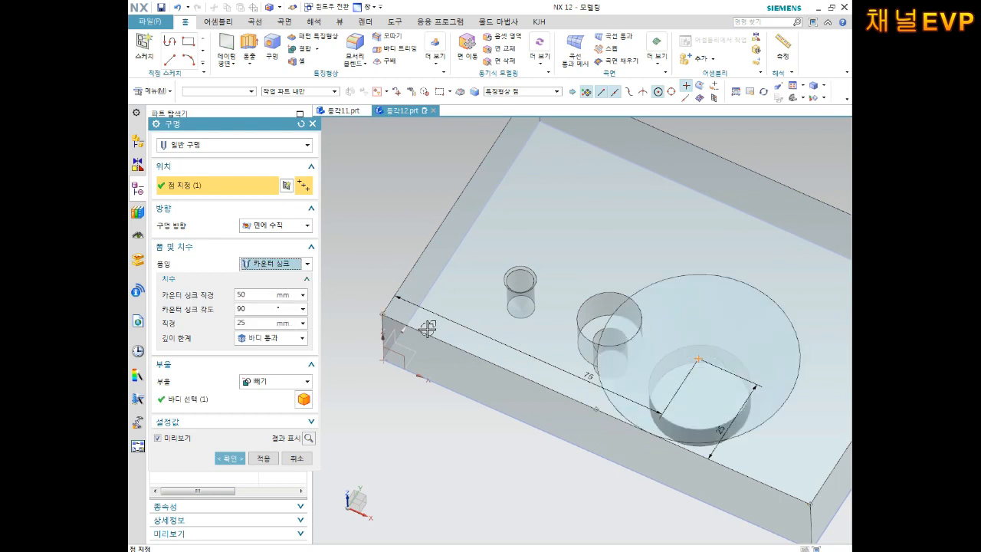
{"action": "left_click", "coordinate": [256, 297]}
{"action": "type", "text": "16"}
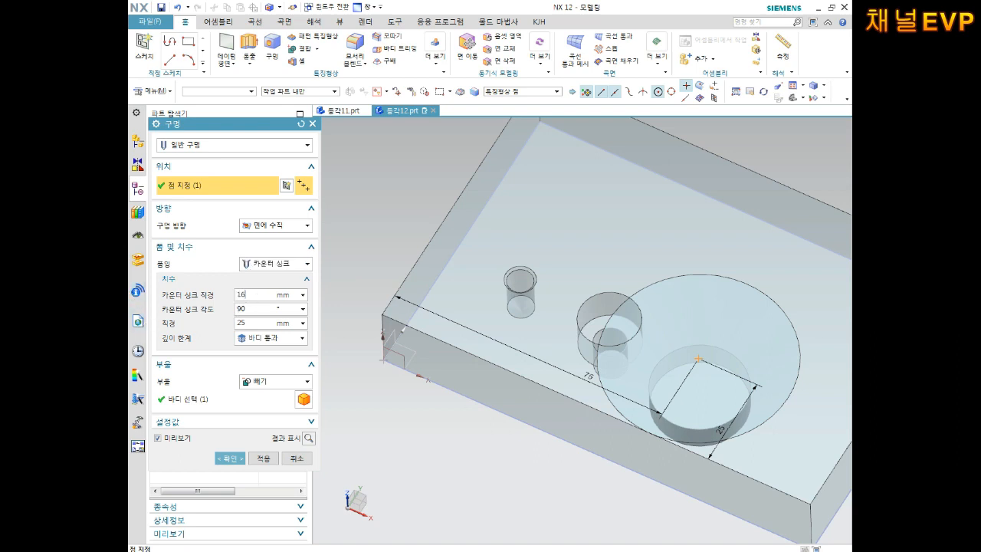
{"action": "key", "text": "Return"}
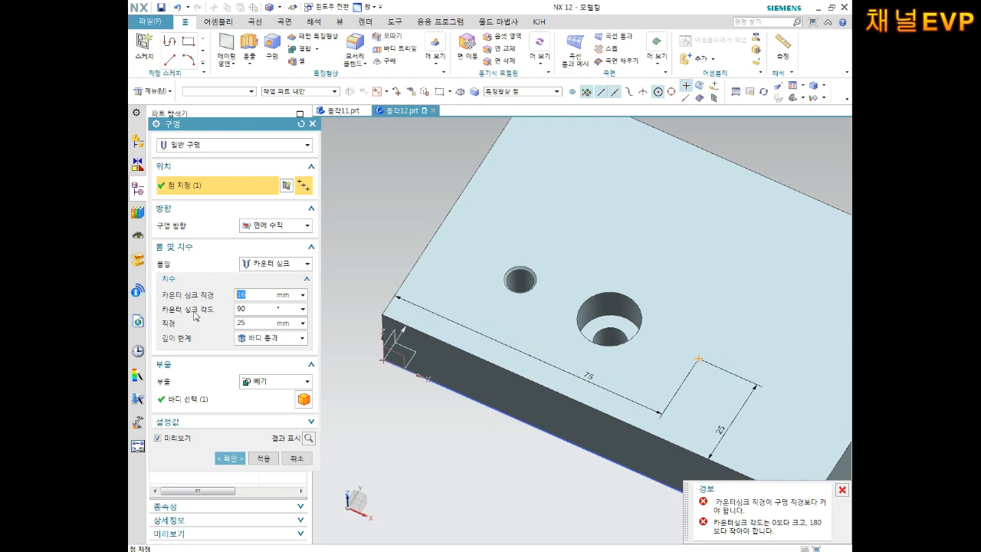
Set the countersink hole's diameter to 8.5 mm, create the hole and inspect it from the side
{"action": "key", "text": "Return"}
{"action": "type", "text": "8.5"}
{"action": "key", "text": "Return"}
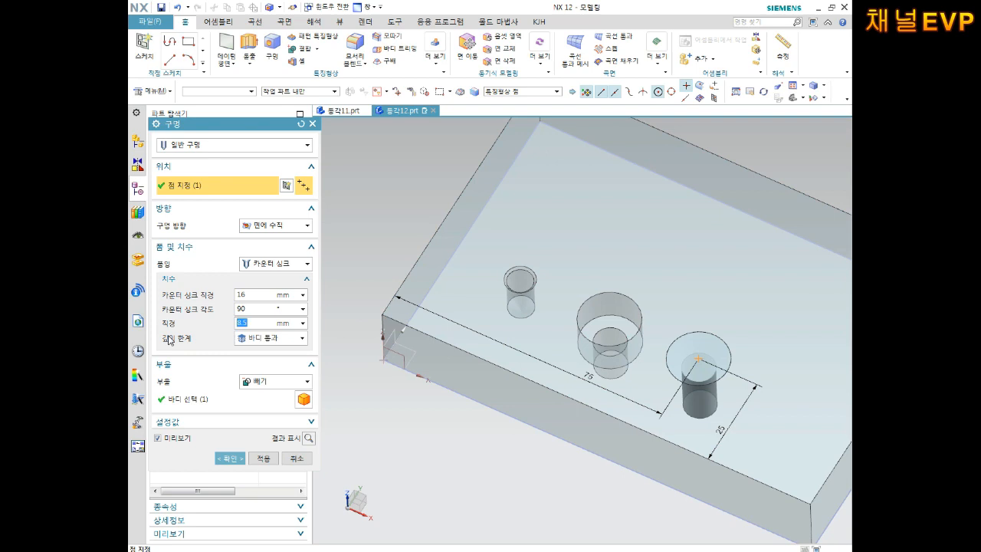
{"action": "left_click", "coordinate": [229, 458]}
{"action": "middle_click_drag", "start_coordinate": [768, 397], "coordinate": [771, 342]}
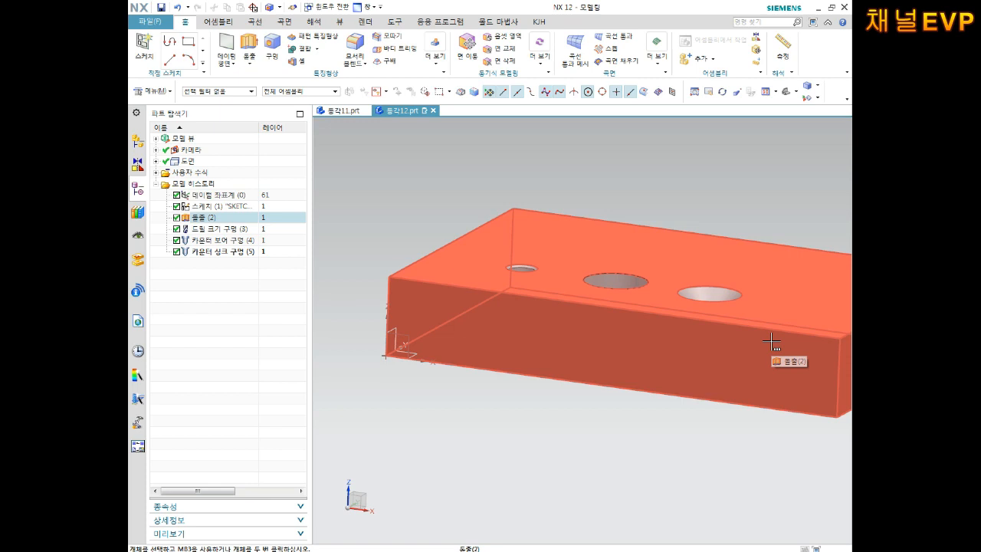
{"action": "middle_click_drag", "start_coordinate": [712, 296], "coordinate": [718, 332]}
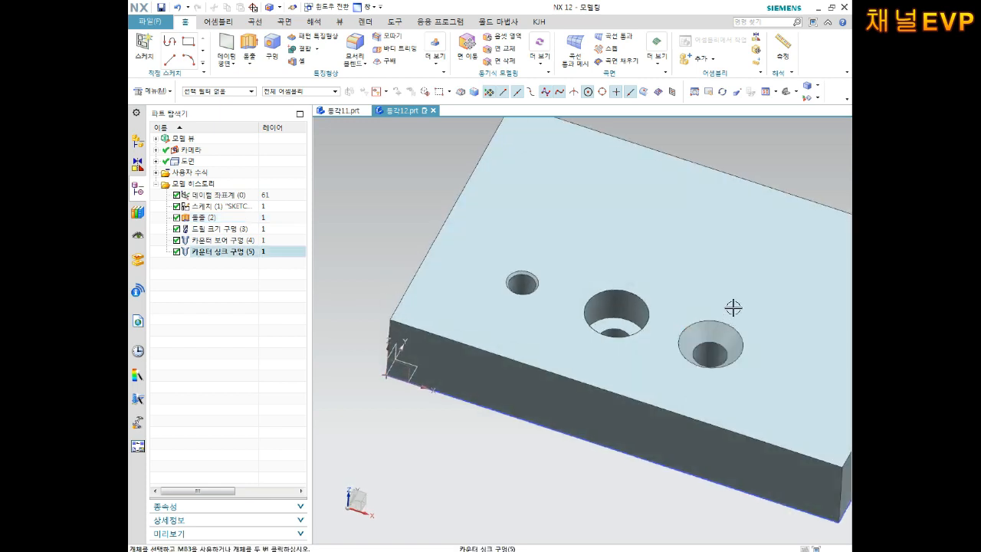
Start a fourth hole with a point on the top face beyond the countersink hole and dimension it 100 mm from the left edge
{"action": "middle_click_drag", "start_coordinate": [743, 282], "coordinate": [630, 277], "text": "shift"}
{"action": "left_click", "coordinate": [274, 43]}
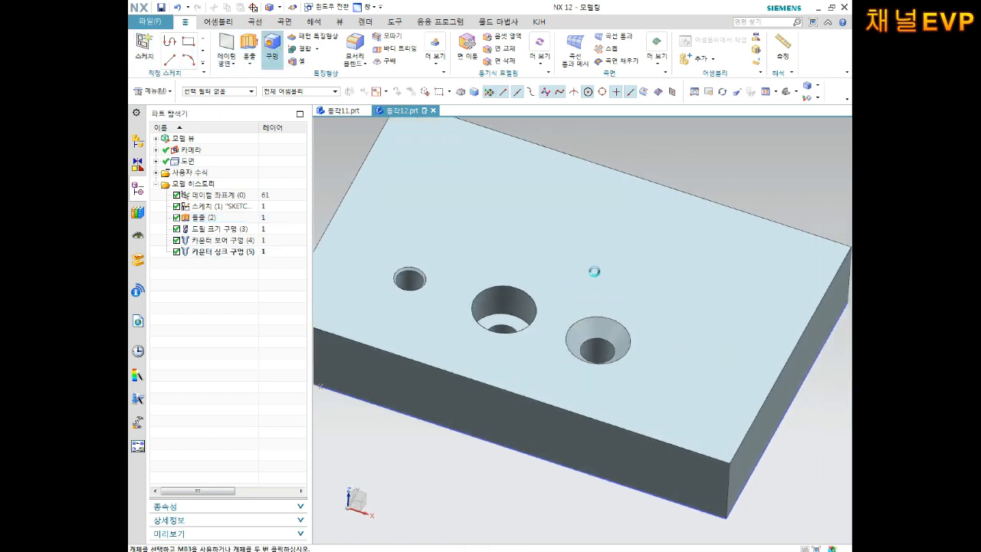
{"action": "left_click", "coordinate": [702, 338]}
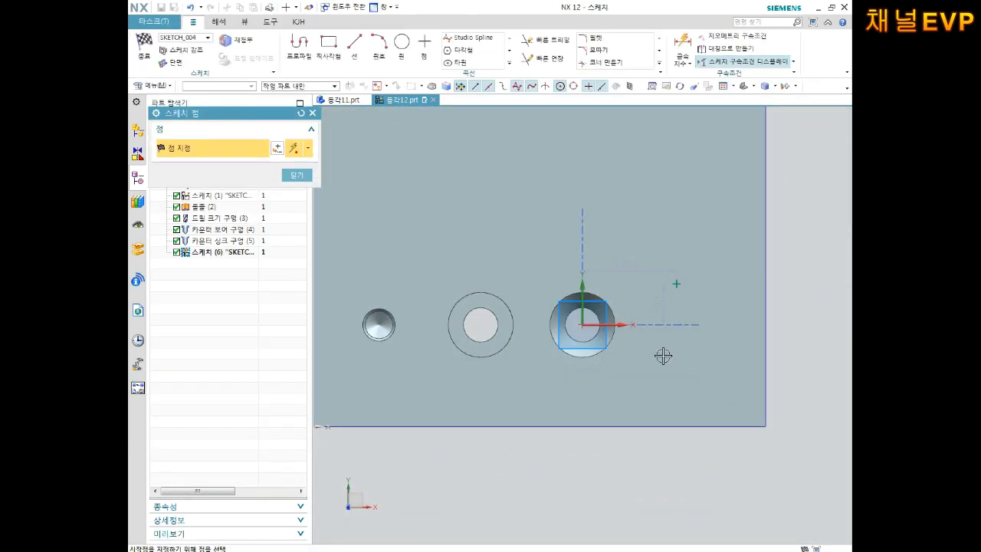
{"action": "key", "text": "d"}
{"action": "scroll", "coordinate": [690, 388], "scroll_direction": "down", "scroll_amount": 2}
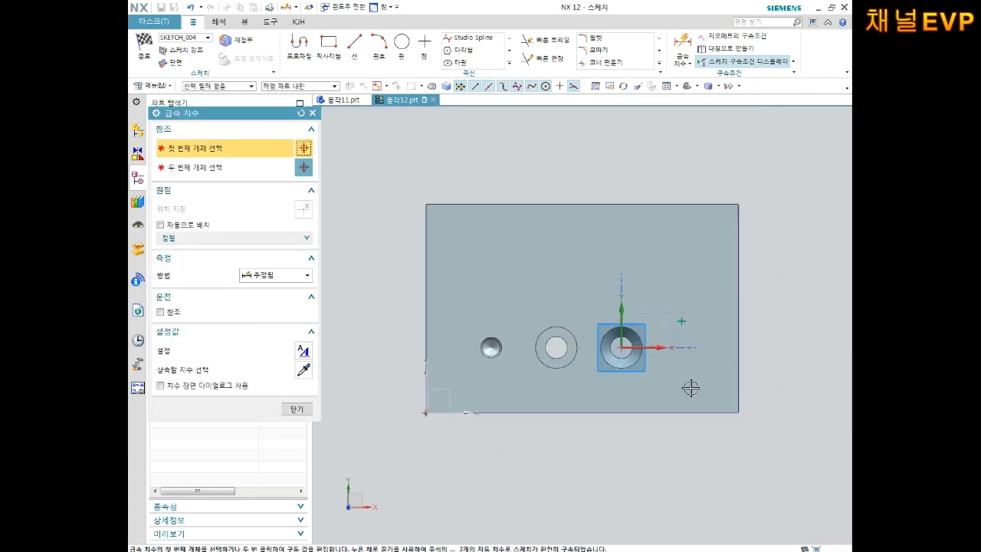
{"action": "left_click", "coordinate": [455, 298]}
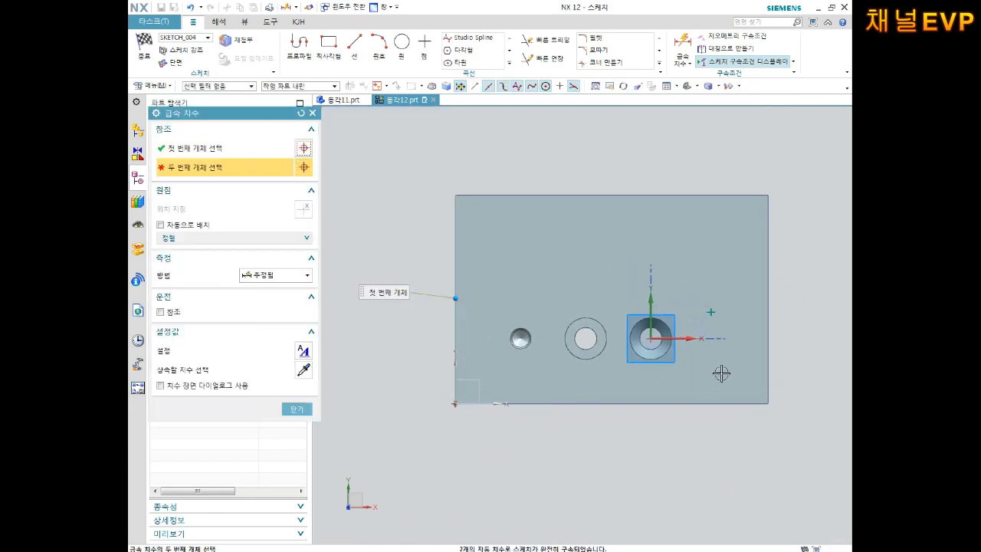
{"action": "left_click", "coordinate": [711, 312]}
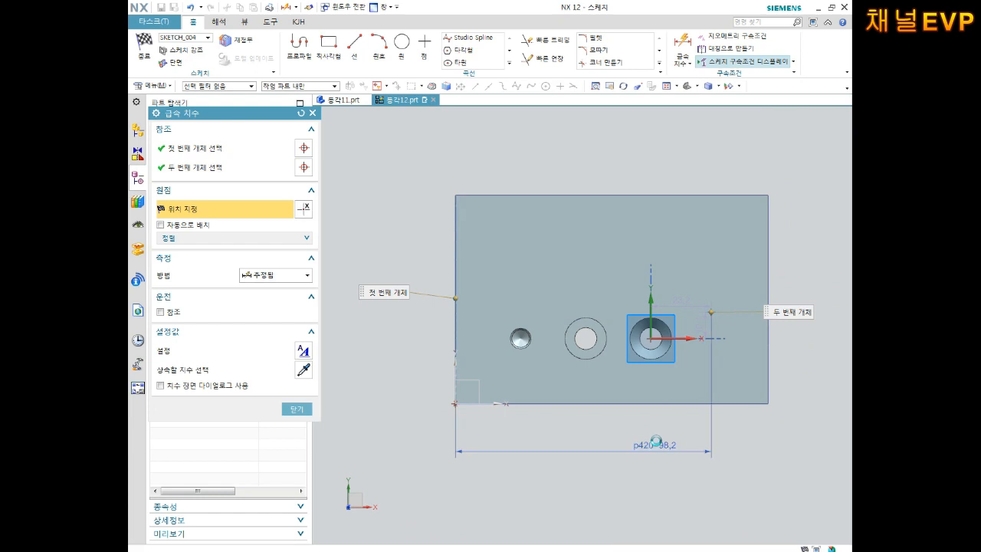
{"action": "left_click", "coordinate": [656, 441]}
{"action": "type", "text": "100"}
{"action": "key", "text": "Return"}
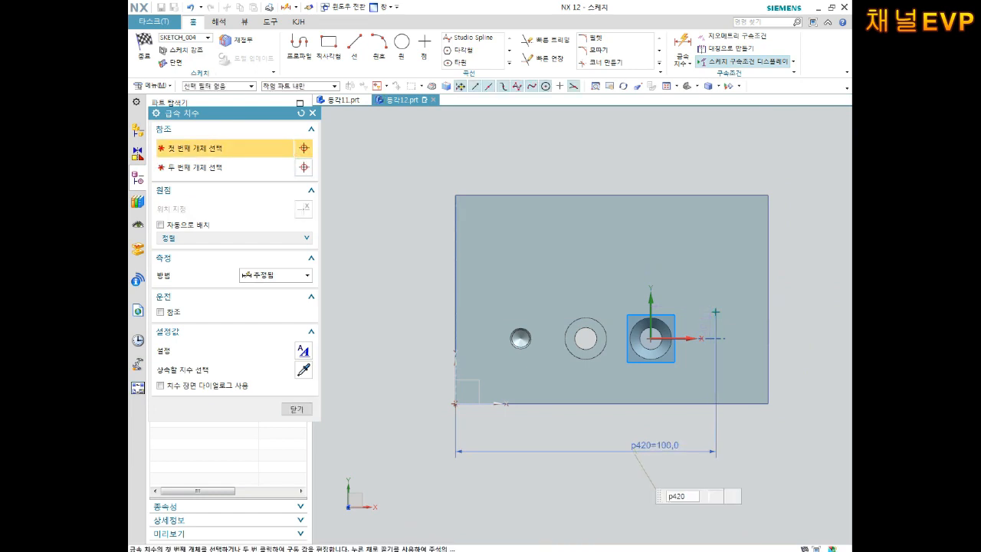
Dimension the fourth hole point 25 mm from the plate's front edge
{"action": "left_click", "coordinate": [716, 313]}
{"action": "left_click", "coordinate": [725, 402]}
{"action": "left_click", "coordinate": [729, 374]}
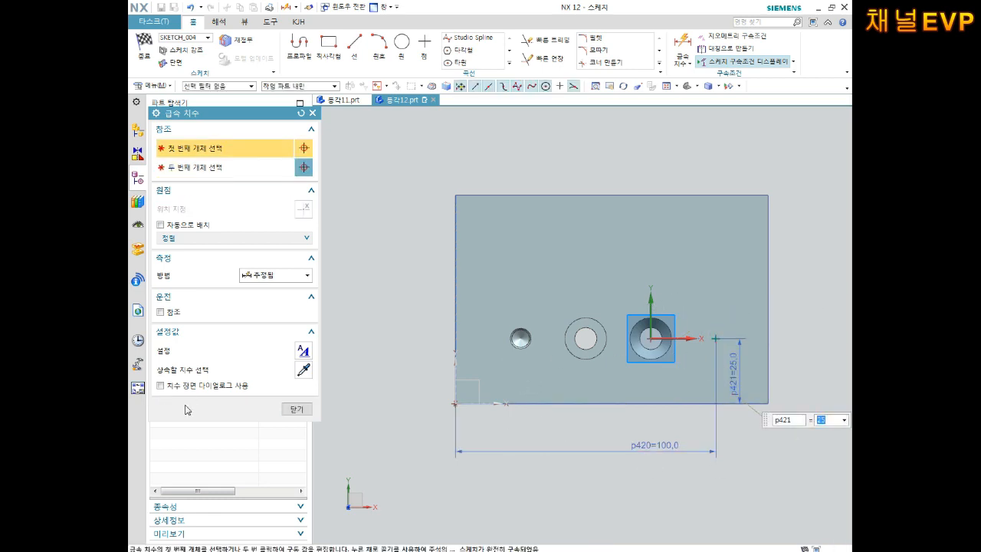
{"action": "left_click", "coordinate": [296, 410]}
Move the 100 mm dimension onto the plate's top face and finish the fourth hole's point sketch
{"action": "middle_click_drag", "start_coordinate": [583, 453], "coordinate": [628, 424]}
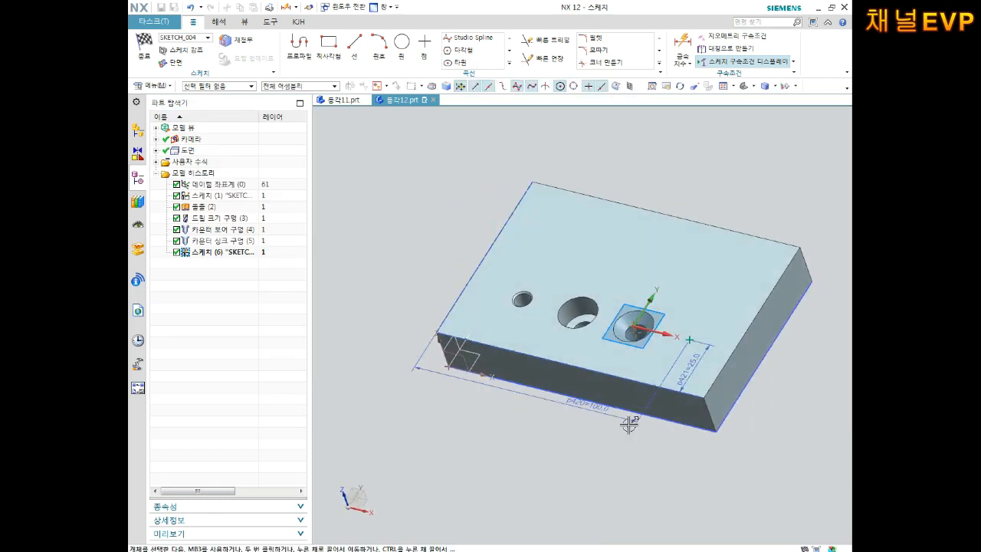
{"action": "scroll", "coordinate": [658, 330], "scroll_direction": "up", "scroll_amount": 3}
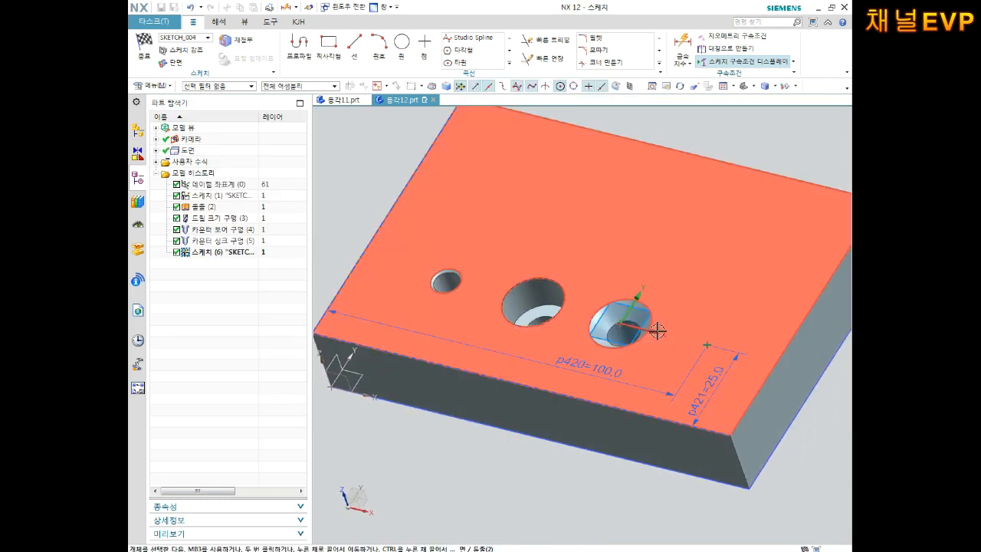
{"action": "left_click", "coordinate": [143, 46]}
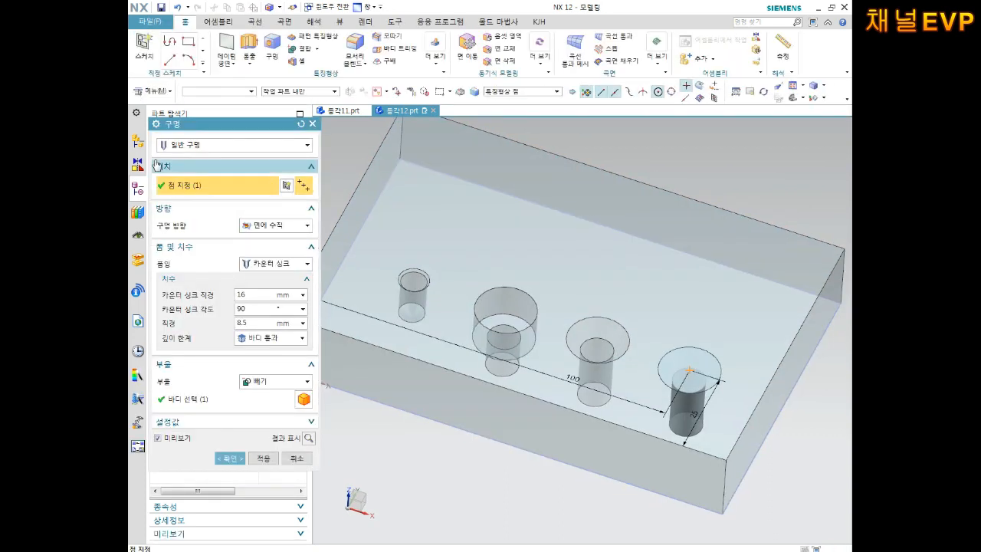
Change the fourth hole's type to Threaded Hole (스레드 구멍) with size M8 x 1.25
{"action": "left_click", "coordinate": [213, 146]}
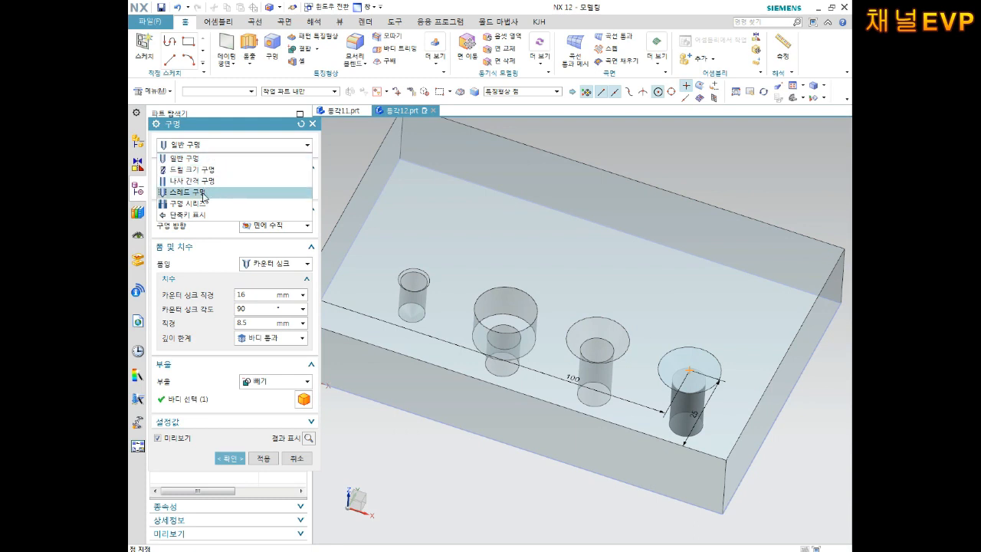
{"action": "left_click", "coordinate": [215, 147]}
{"action": "left_click", "coordinate": [216, 148]}
{"action": "left_click", "coordinate": [201, 192]}
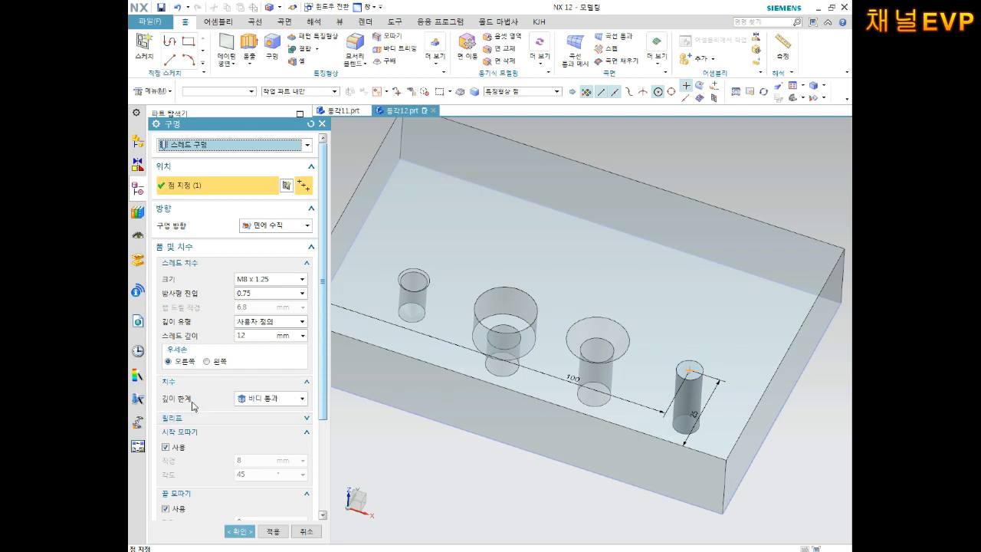
Set the threaded hole's depth limit to Value (값) with a 16 mm depth and create the hole
{"action": "left_click", "coordinate": [277, 409]}
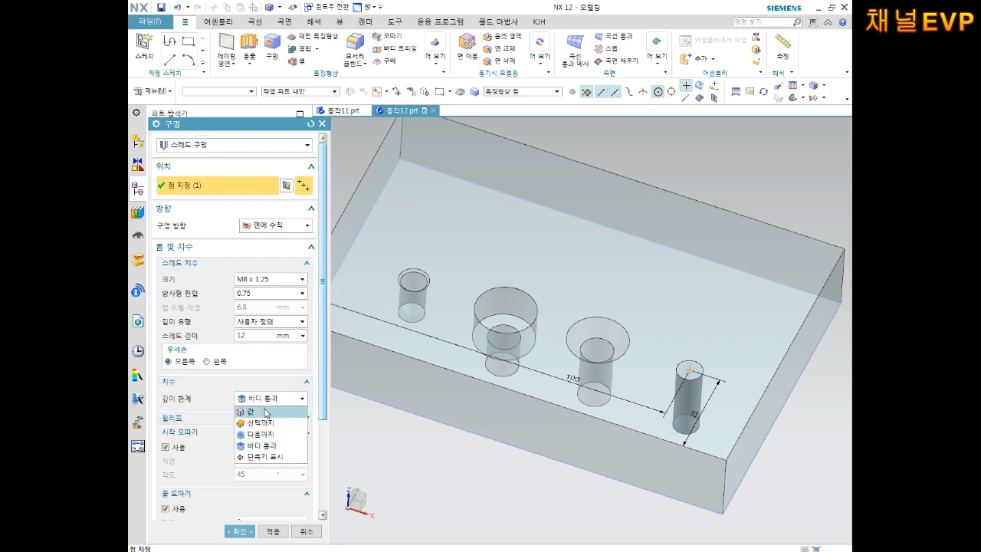
{"action": "left_click", "coordinate": [266, 411]}
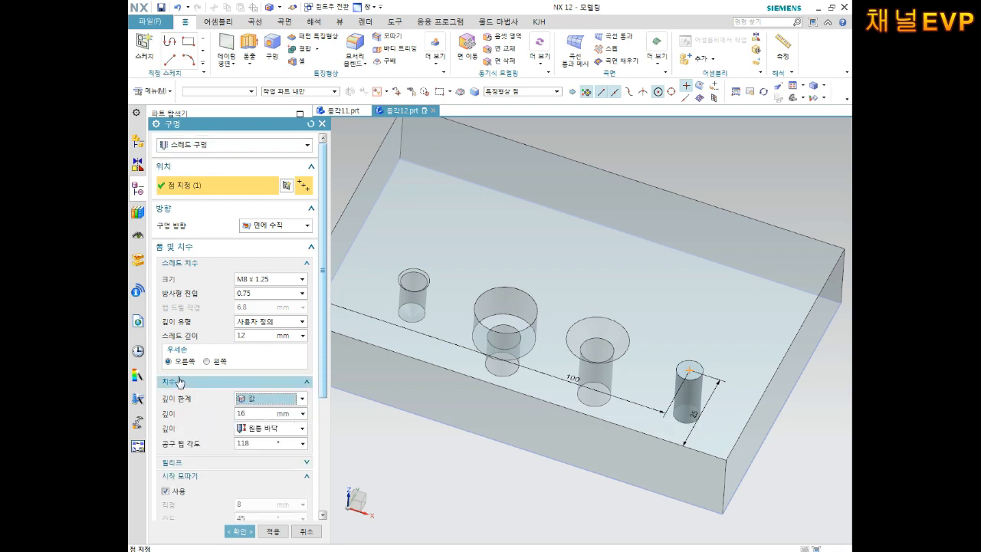
{"action": "left_click", "coordinate": [255, 403]}
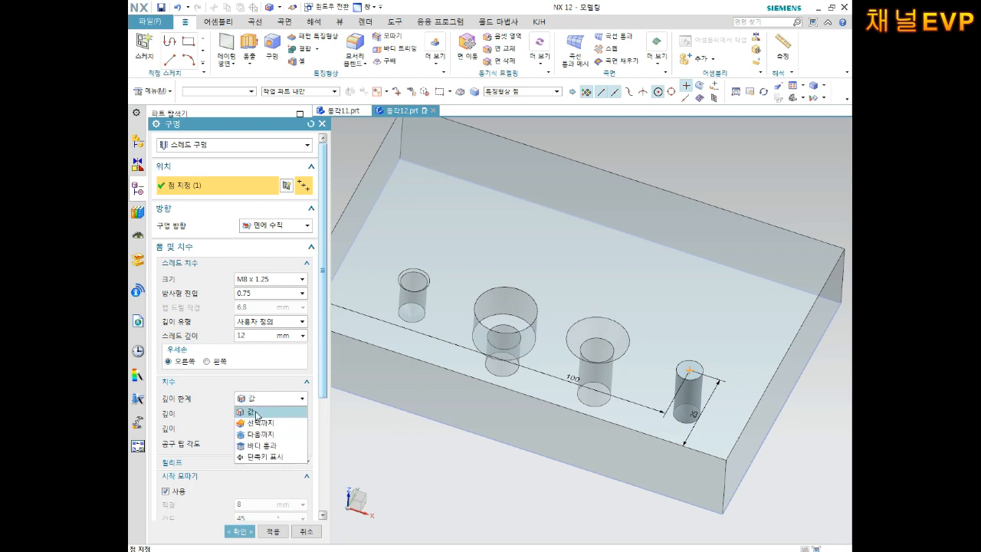
{"action": "left_click", "coordinate": [256, 414]}
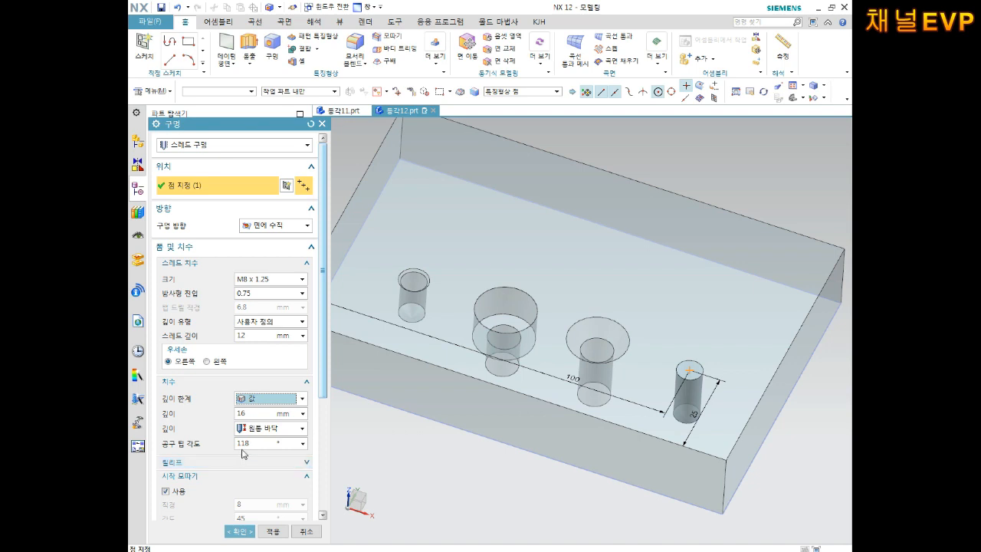
{"action": "scroll", "coordinate": [255, 494], "scroll_direction": "down", "scroll_amount": 3}
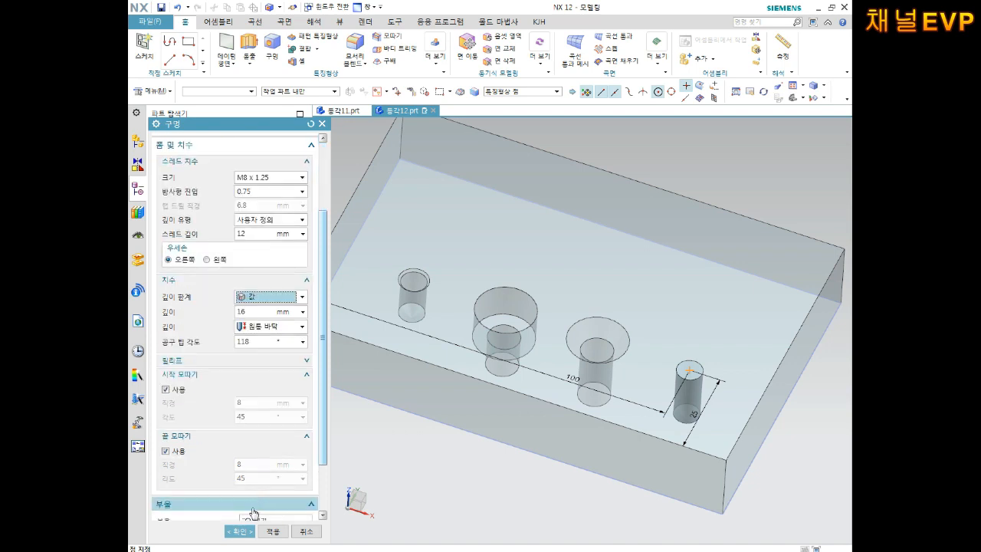
{"action": "left_click", "coordinate": [239, 530]}
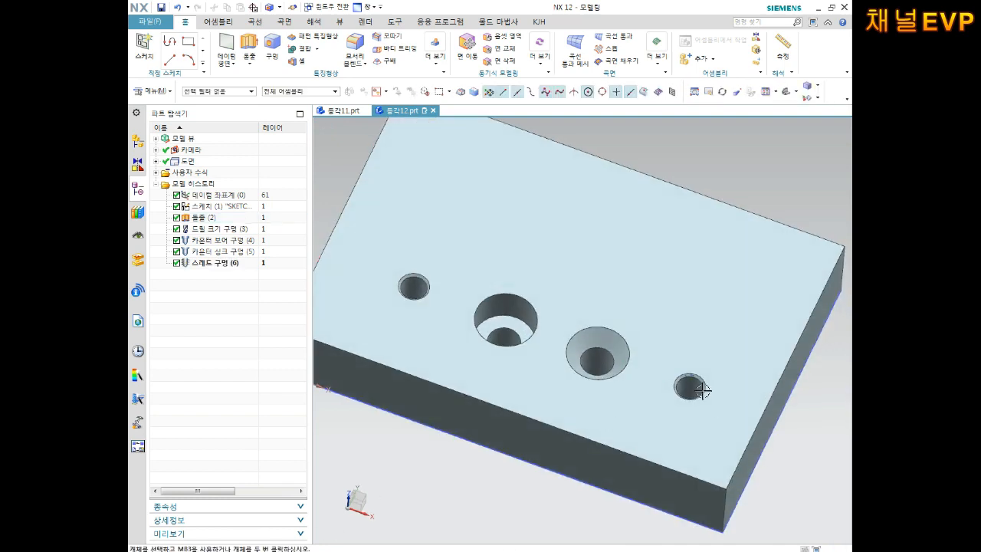
Examine the threaded hole up close and compare it with the other holes in the row on the plate
{"action": "scroll", "coordinate": [692, 395], "scroll_direction": "up", "scroll_amount": 5}
{"action": "middle_click_drag", "start_coordinate": [696, 381], "coordinate": [679, 376]}
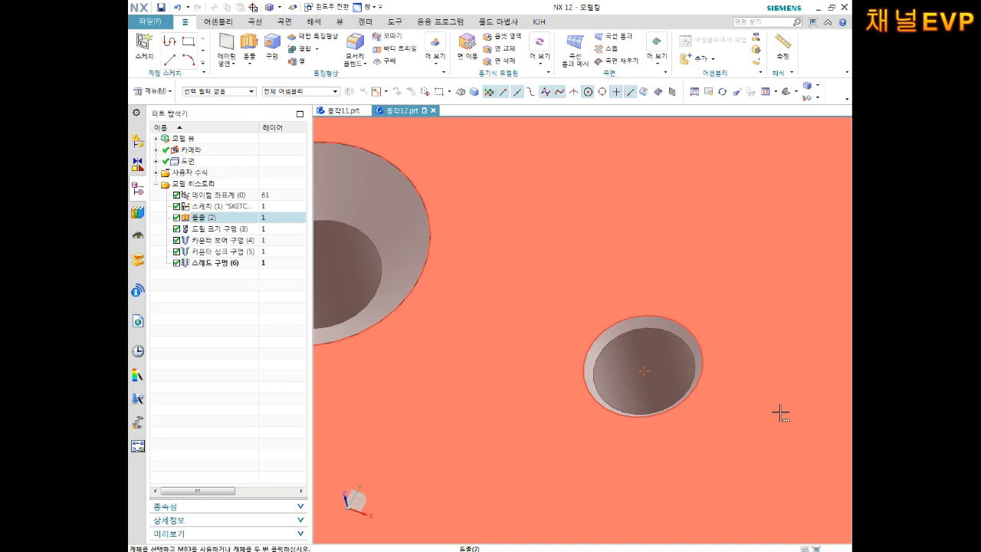
{"action": "scroll", "coordinate": [712, 360], "scroll_direction": "down", "scroll_amount": 5}
{"action": "key", "text": "Escape"}
{"action": "middle_click_drag", "start_coordinate": [727, 358], "coordinate": [713, 353]}
{"action": "scroll", "coordinate": [712, 353], "scroll_direction": "up", "scroll_amount": 3}
{"action": "scroll", "coordinate": [725, 337], "scroll_direction": "down", "scroll_amount": 2}
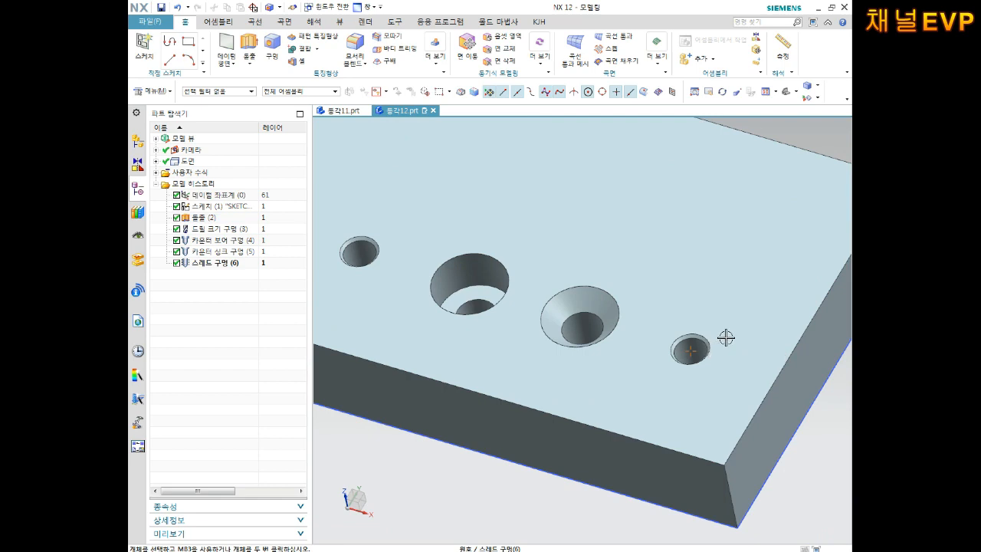
{"action": "scroll", "coordinate": [724, 337], "scroll_direction": "down", "scroll_amount": 3}
{"action": "middle_click_drag", "start_coordinate": [727, 345], "coordinate": [610, 236]}
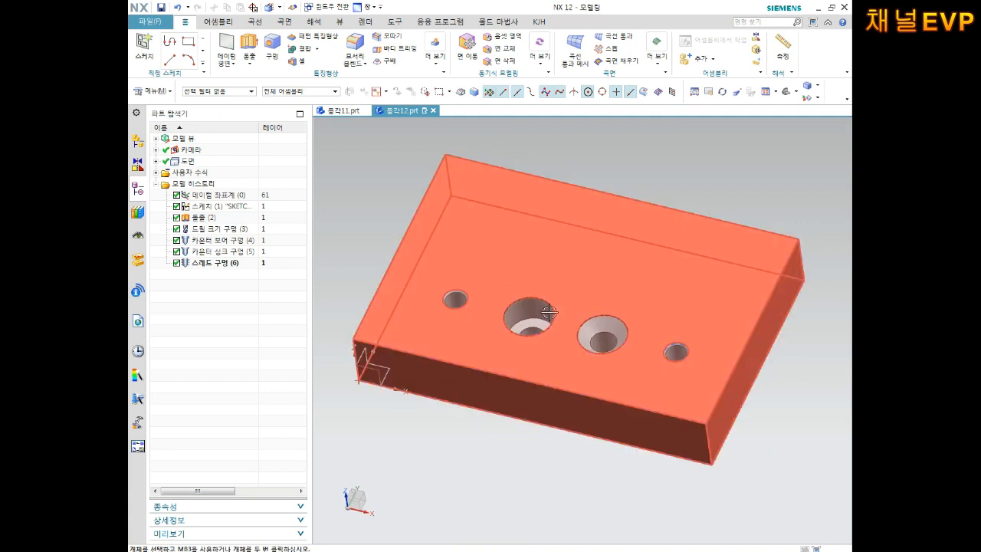
{"action": "mouse_move", "coordinate": [609, 280]}
{"action": "middle_mouse_down"}
{"action": "mouse_move", "coordinate": [630, 292]}
{"action": "mouse_move", "coordinate": [599, 268]}
{"action": "middle_mouse_up"}
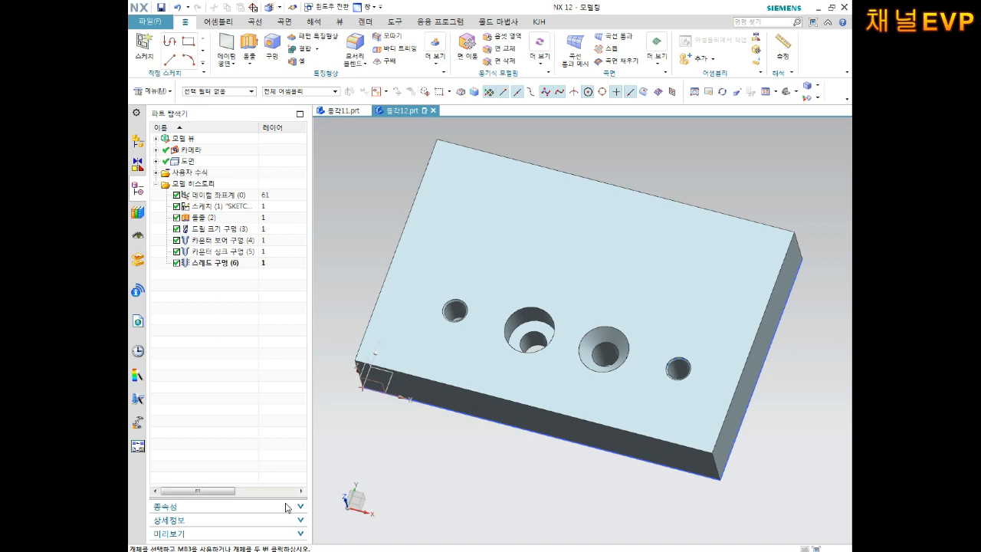
Suppress the threaded, countersink and counterbore hole features, keeping only the drill-size hole active
{"action": "left_click", "coordinate": [177, 263]}
{"action": "left_click", "coordinate": [178, 251]}
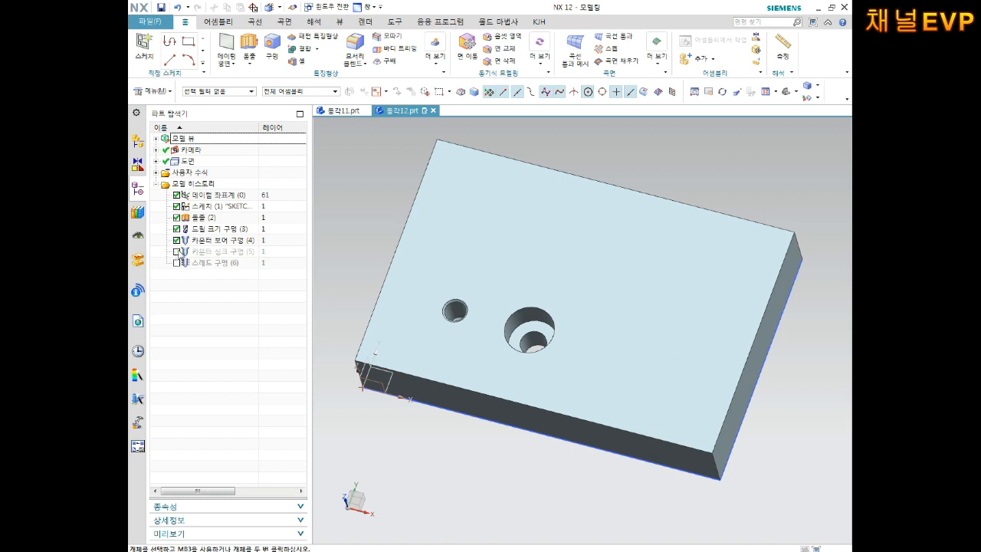
{"action": "left_click", "coordinate": [177, 240]}
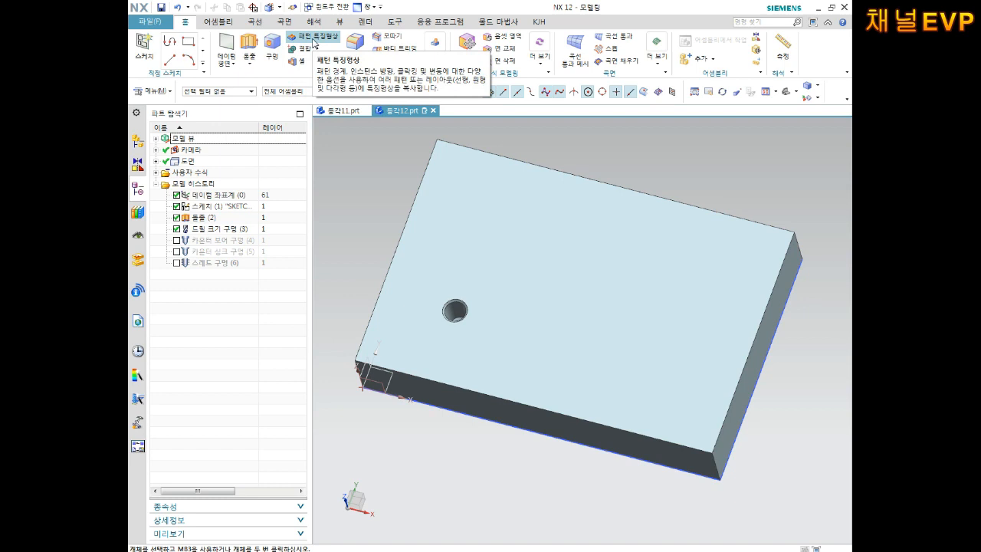
Start a Pattern Feature (패턴 특징형상) of the drill-size hole and set its layout to Linear (선형)
{"action": "left_click", "coordinate": [313, 40]}
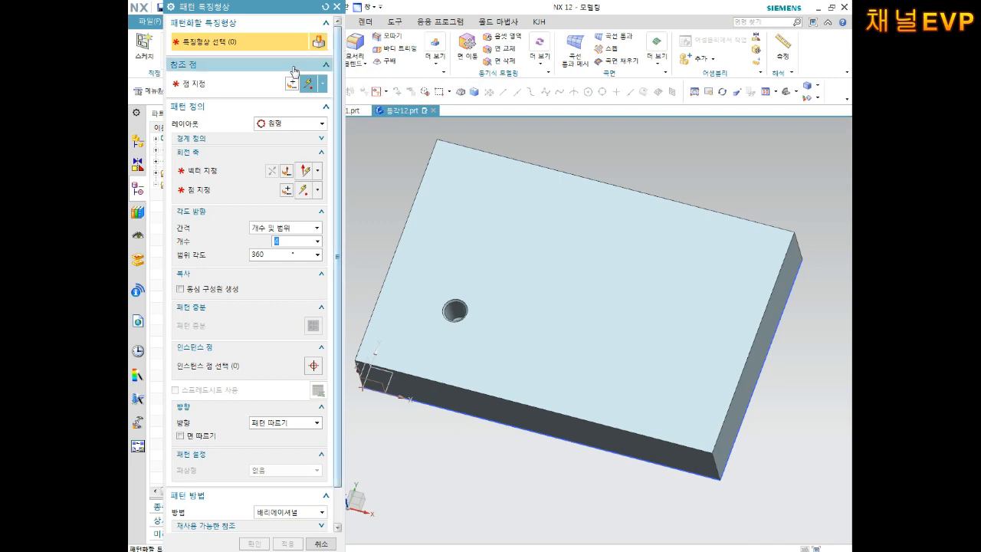
{"action": "scroll", "coordinate": [460, 324], "scroll_direction": "up", "scroll_amount": 4}
{"action": "left_click", "coordinate": [461, 328]}
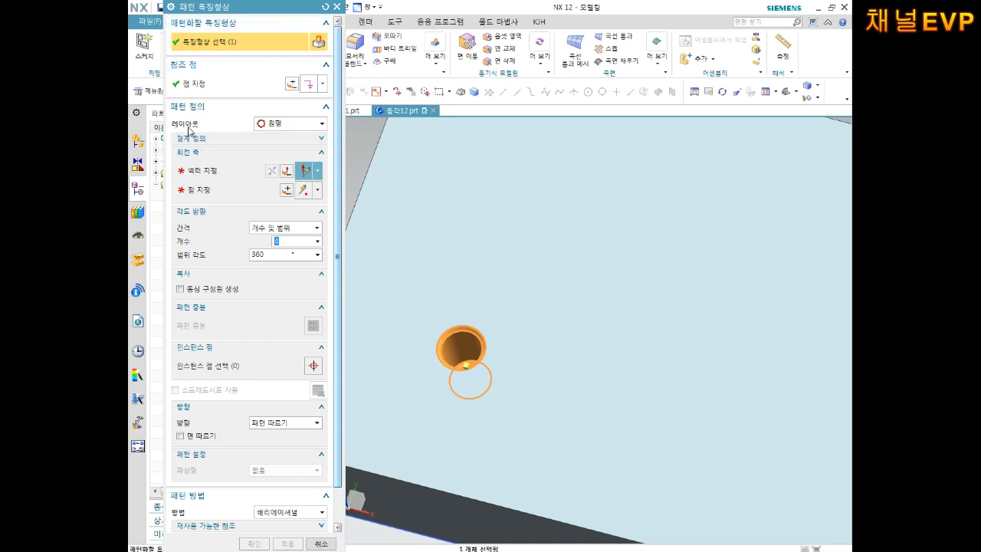
{"action": "left_click", "coordinate": [270, 124]}
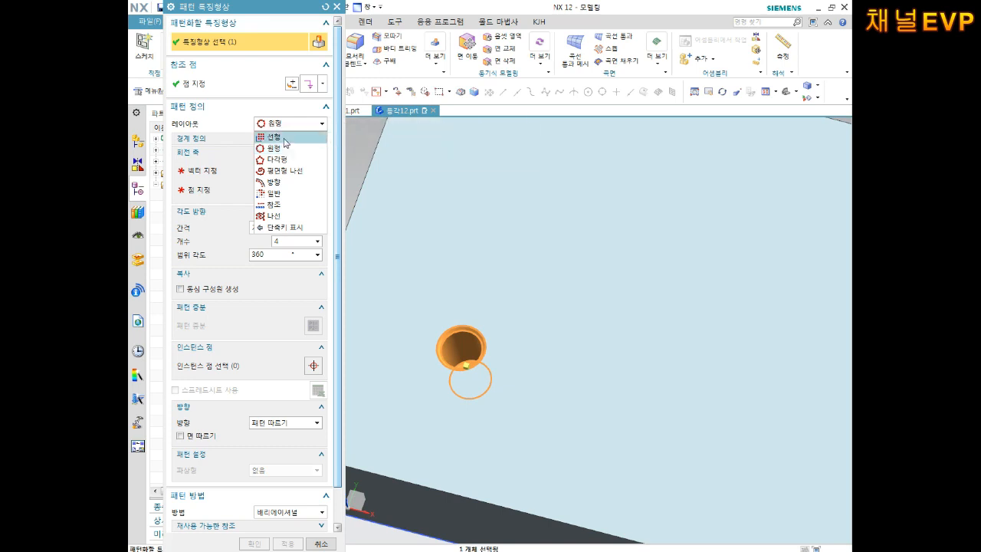
{"action": "left_click", "coordinate": [274, 138]}
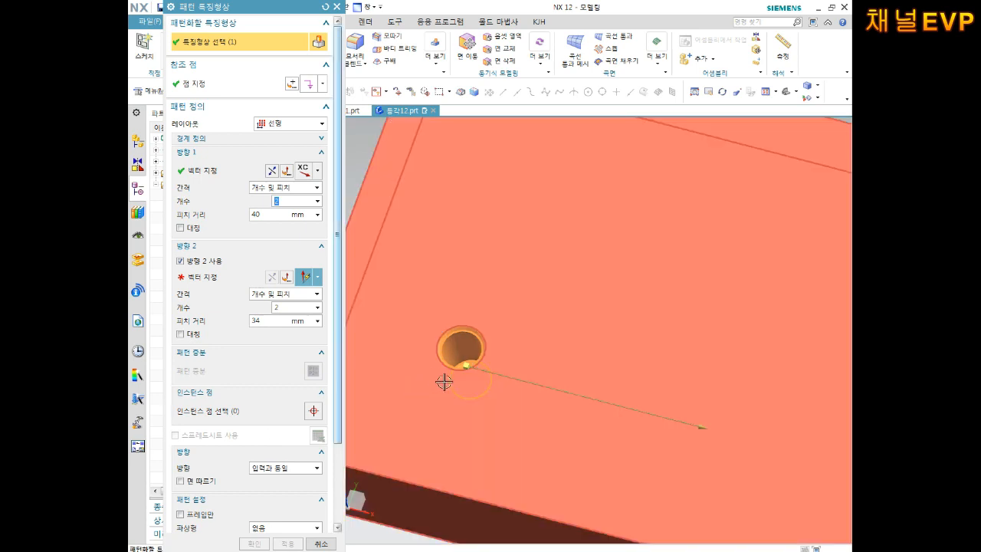
Try to define direction 1 with an inferred vector (추정 벡터) along the plate's long front top edge
{"action": "scroll", "coordinate": [442, 378], "scroll_direction": "down", "scroll_amount": 3}
{"action": "left_click", "coordinate": [220, 172]}
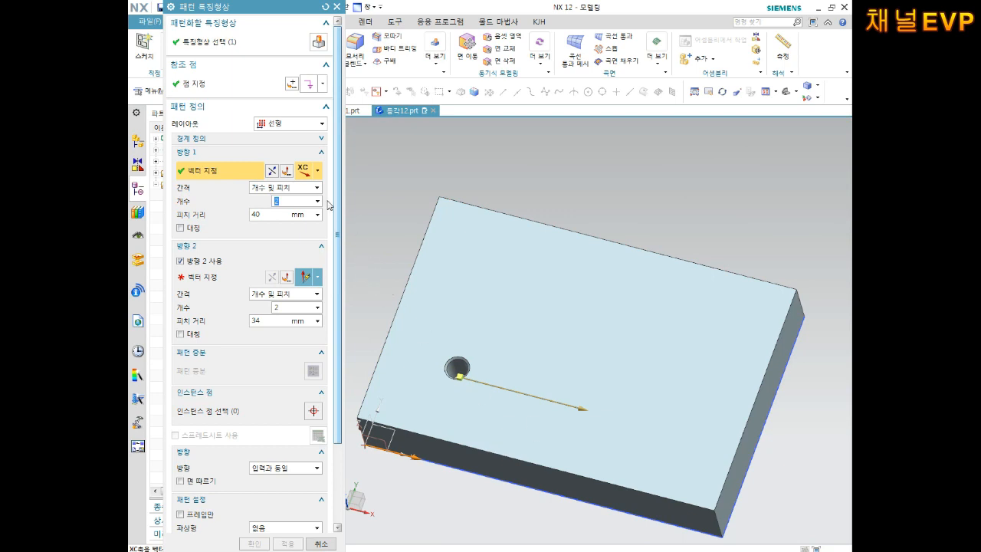
{"action": "left_click", "coordinate": [286, 171]}
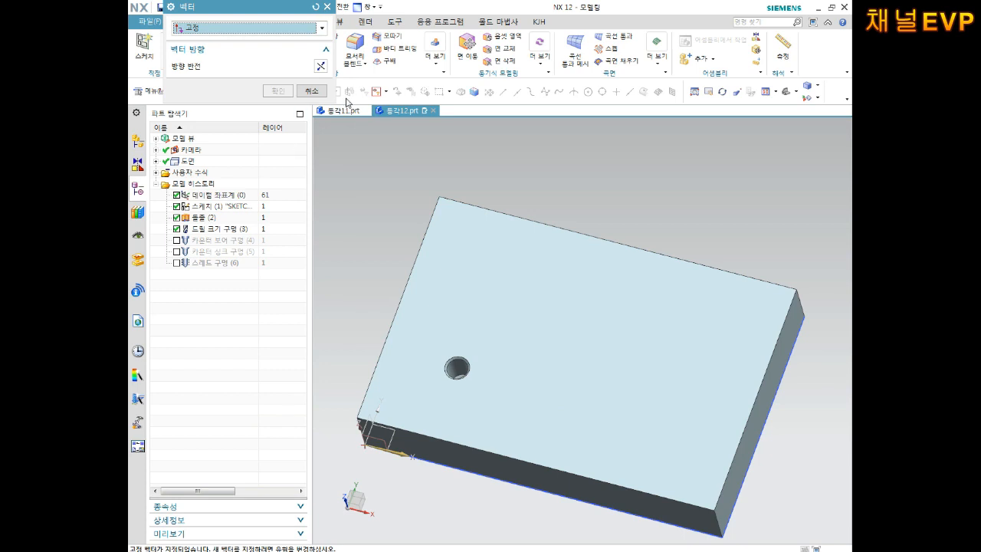
{"action": "left_click", "coordinate": [322, 29]}
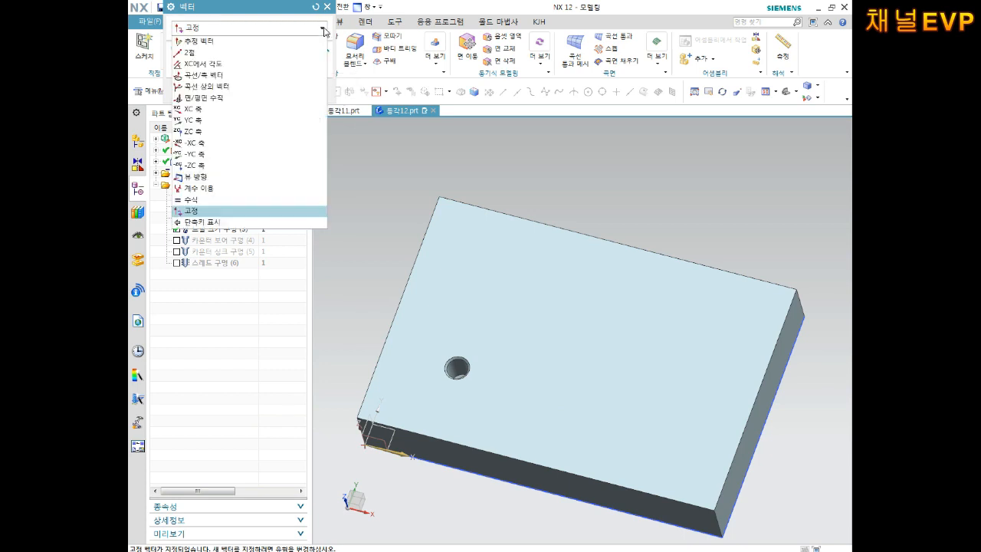
{"action": "left_click", "coordinate": [217, 46]}
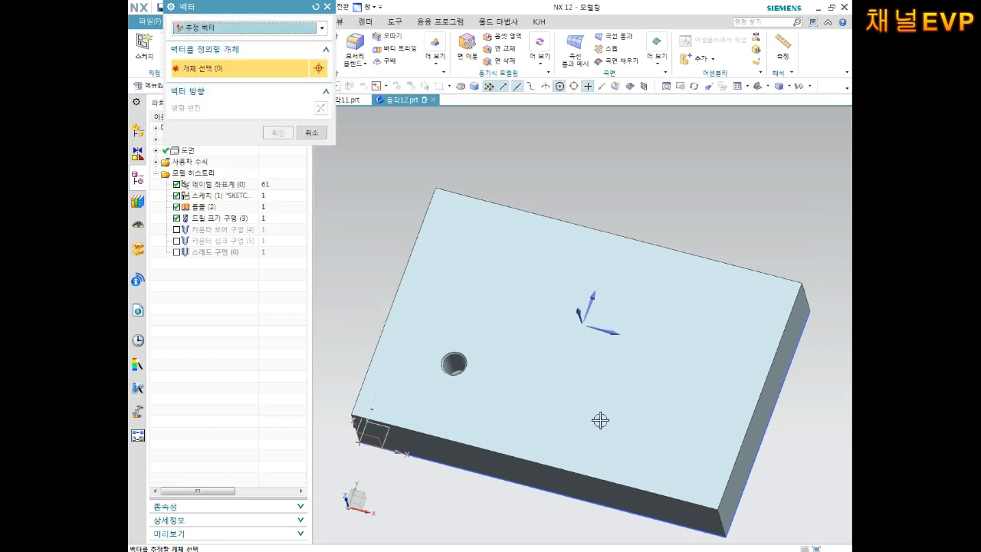
{"action": "left_click", "coordinate": [516, 457]}
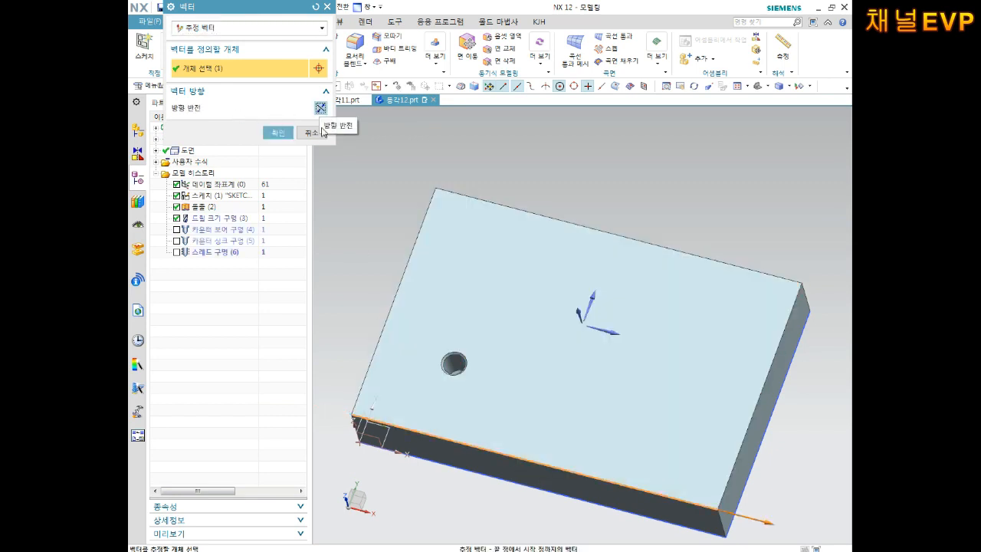
{"action": "left_click", "coordinate": [278, 133]}
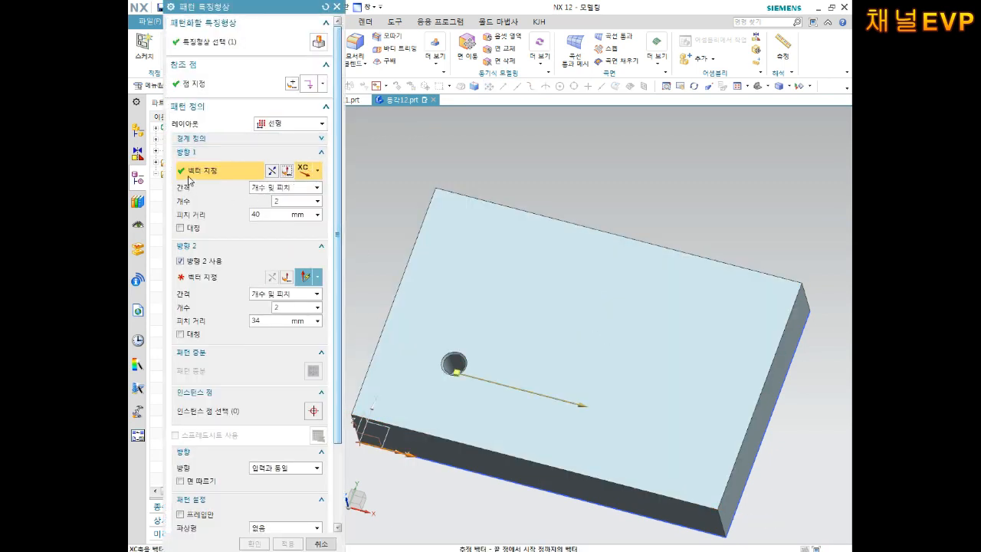
Define direction 1 as an inferred vector (추정 벡터) from the triad's X arrow and direction 2 along the plate's short edge near the hole
{"action": "left_click", "coordinate": [287, 172]}
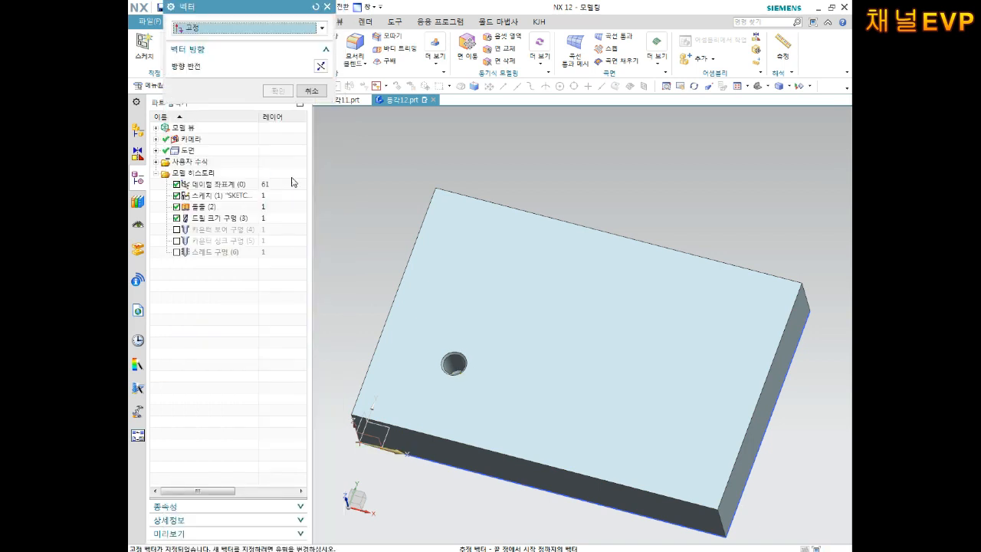
{"action": "left_click", "coordinate": [212, 29]}
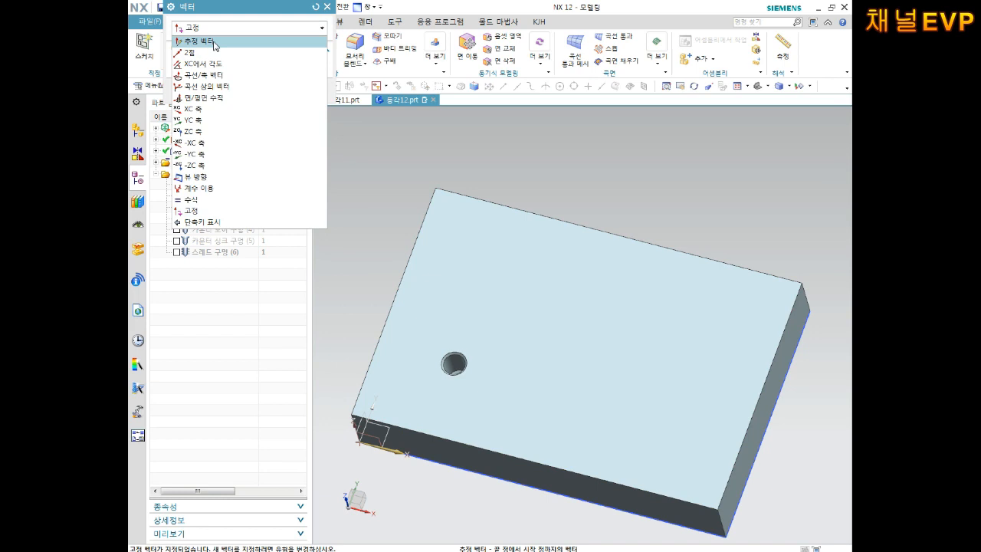
{"action": "left_click", "coordinate": [199, 42]}
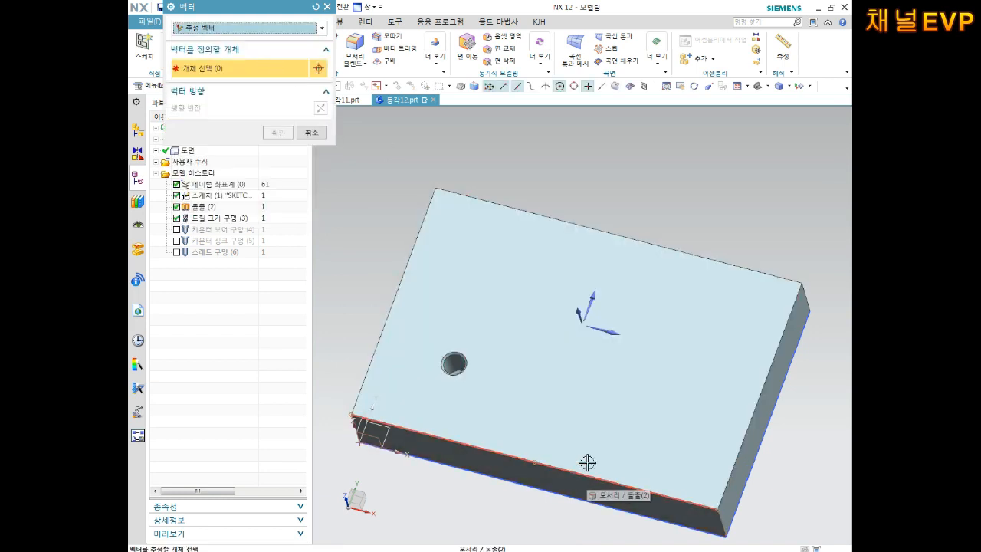
{"action": "left_click", "coordinate": [608, 334]}
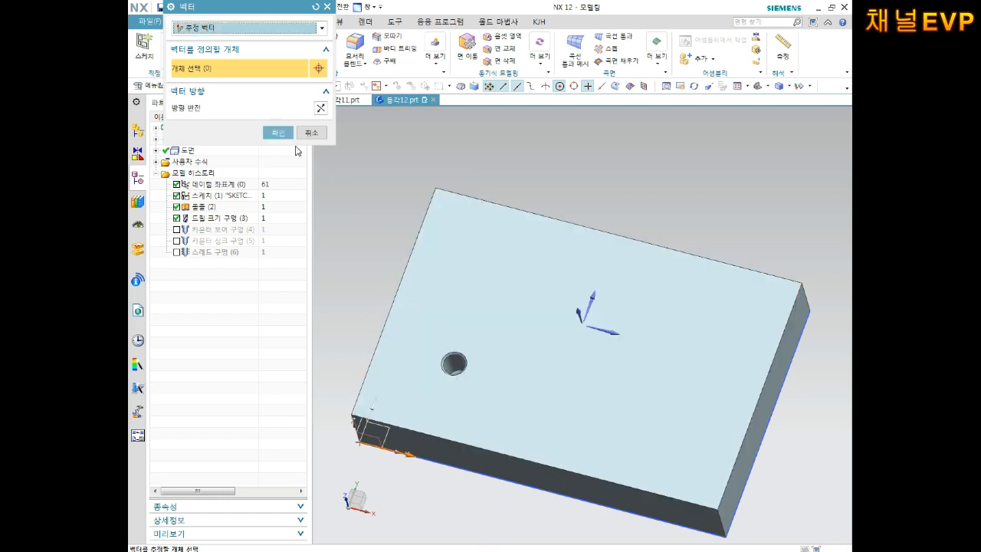
{"action": "left_click", "coordinate": [278, 133]}
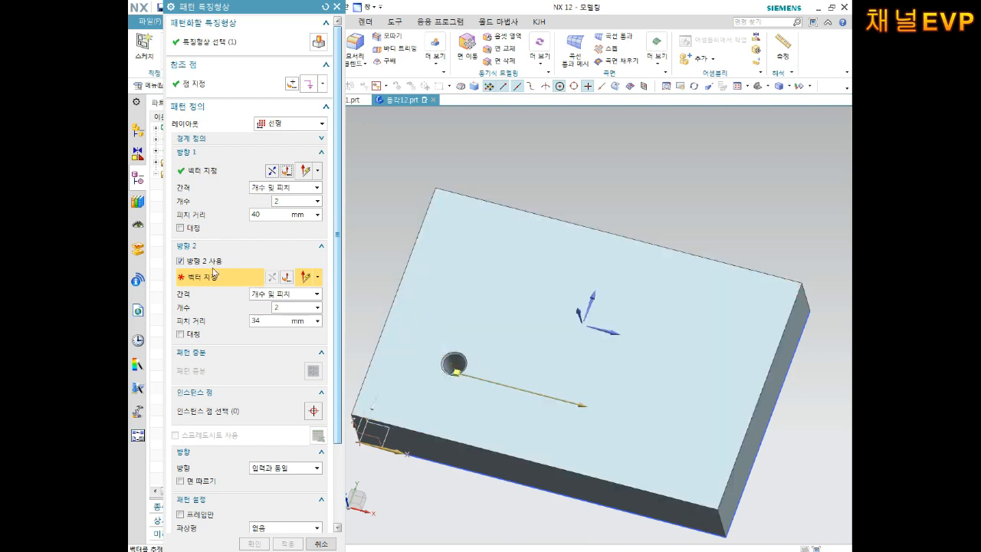
{"action": "left_click", "coordinate": [391, 298]}
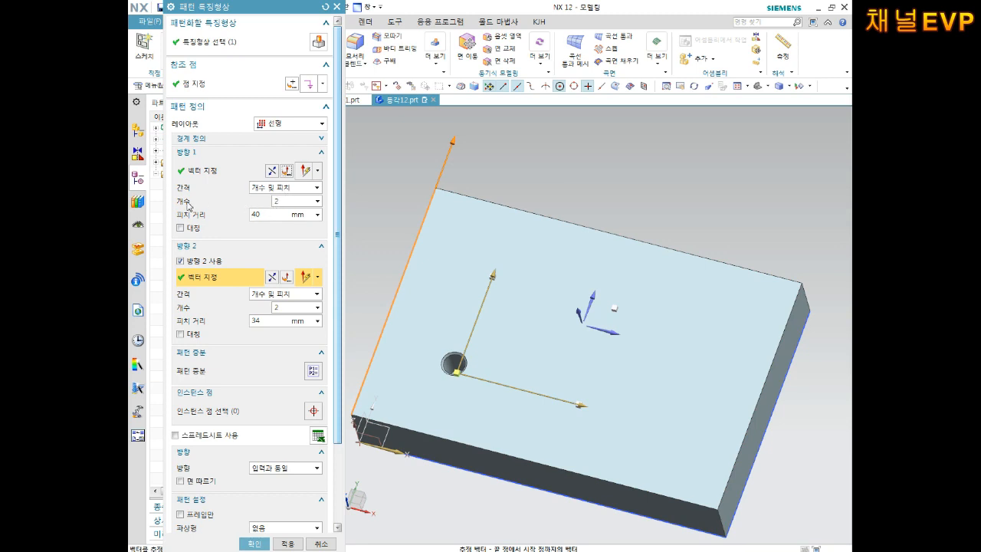
Set the pitch distance to 70 mm in direction 1 and 30 mm in direction 2, and create the pattern
{"action": "key", "text": "Tab"}
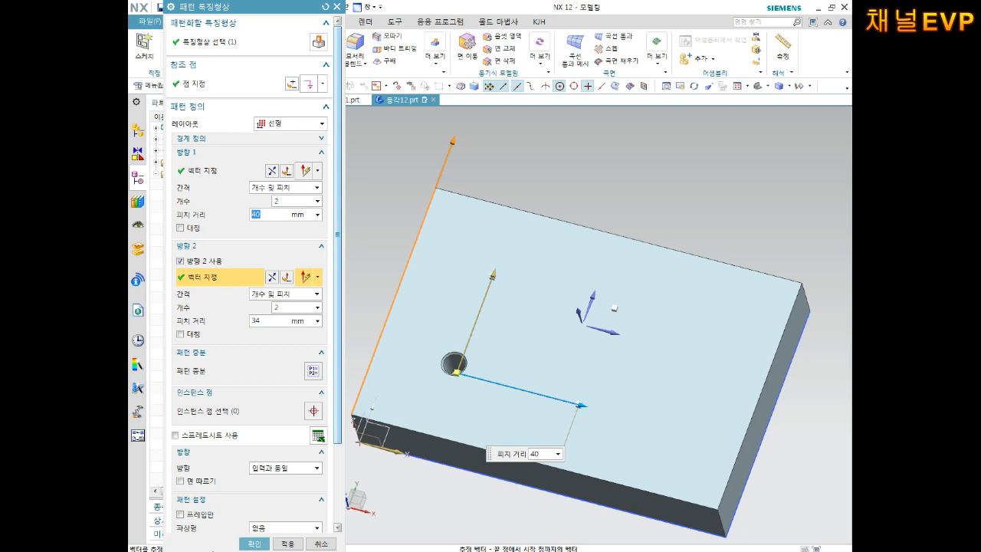
{"action": "type", "text": "0"}
{"action": "key", "text": "Return"}
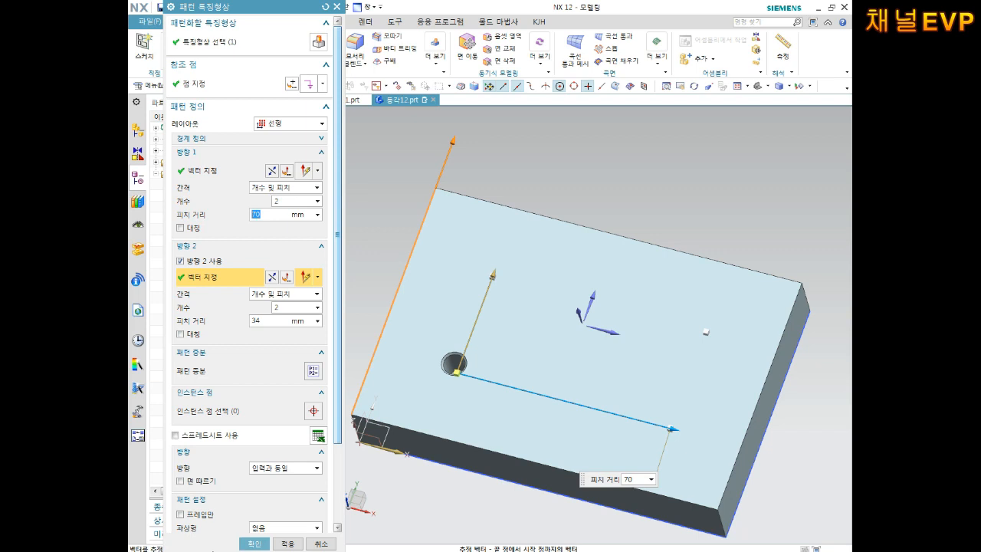
{"action": "left_click", "coordinate": [269, 322]}
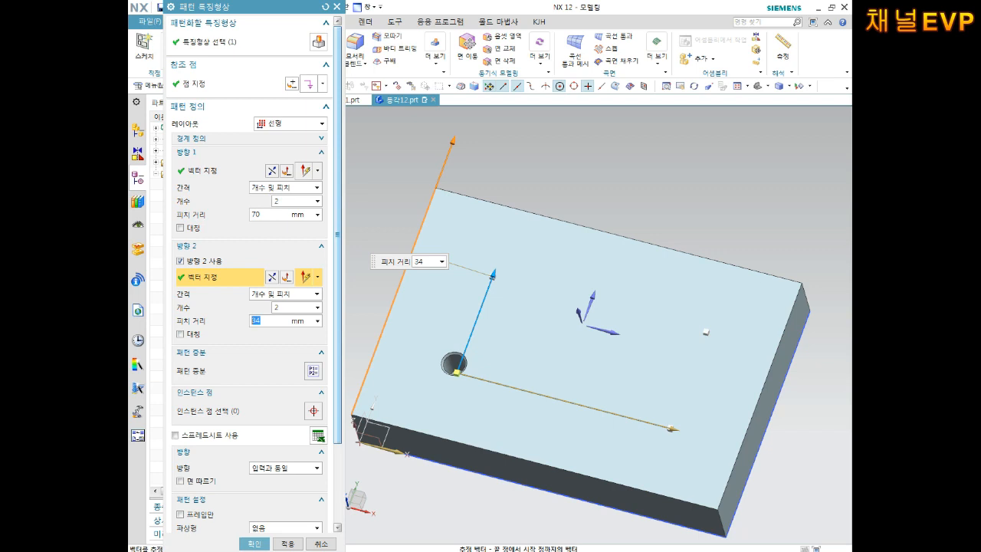
{"action": "key", "text": "Return"}
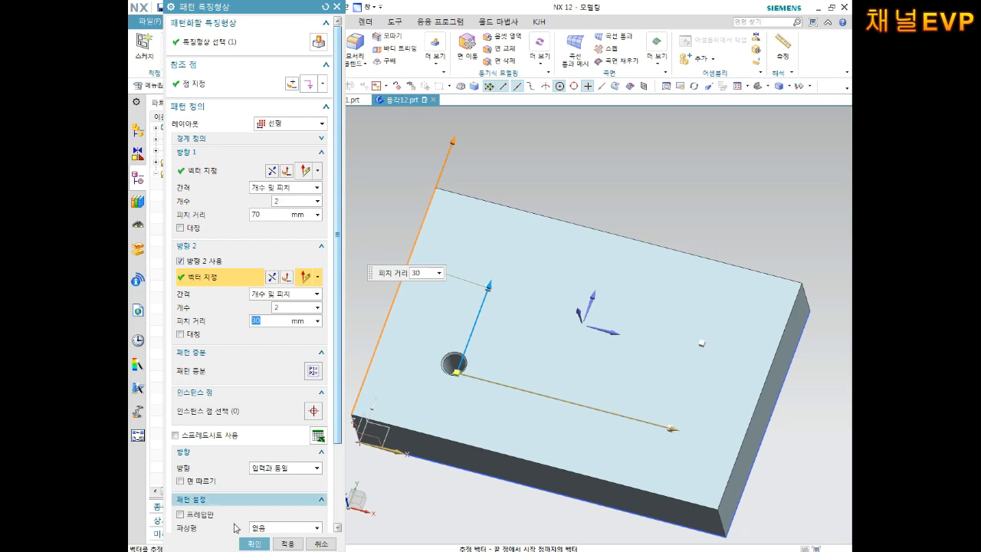
{"action": "left_click", "coordinate": [254, 543]}
Inspect the patterned holes on the plate and undo the linear pattern
{"action": "middle_click_drag", "start_coordinate": [445, 410], "coordinate": [591, 416]}
{"action": "middle_click_drag", "start_coordinate": [493, 388], "coordinate": [508, 361]}
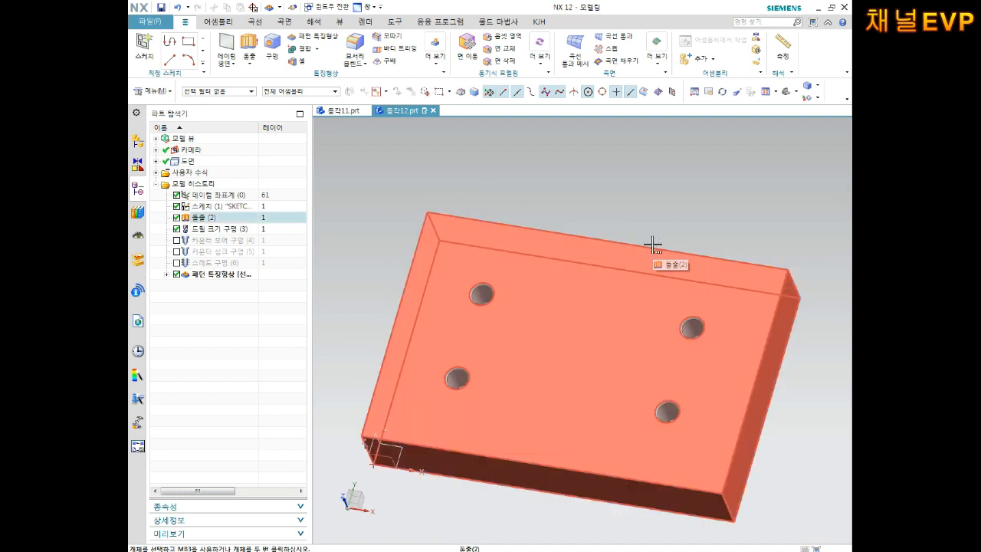
{"action": "key", "text": "ctrl+z"}
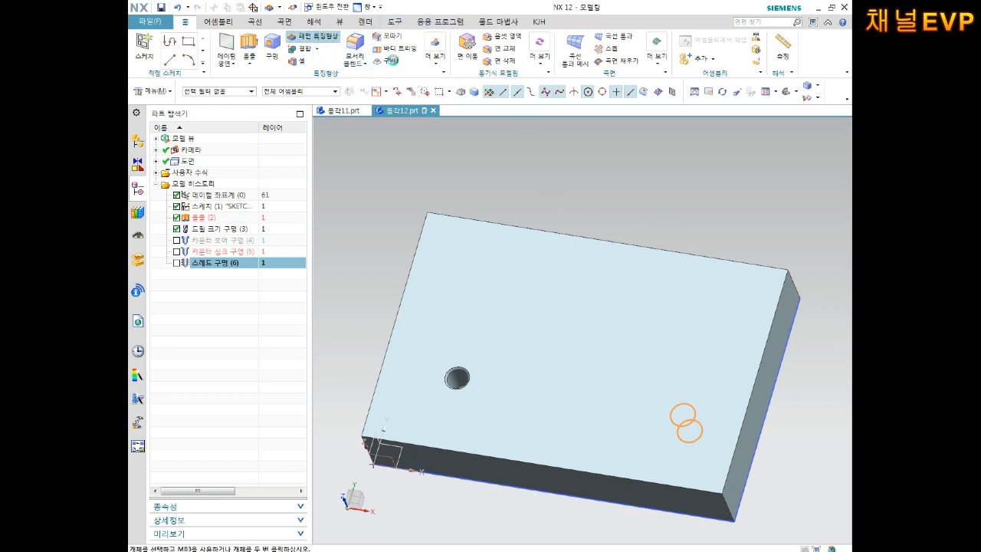
Start a new Pattern Feature, specifying a reference point inside the drill-size hole and selecting that hole as the feature to pattern
{"action": "left_click", "coordinate": [313, 37]}
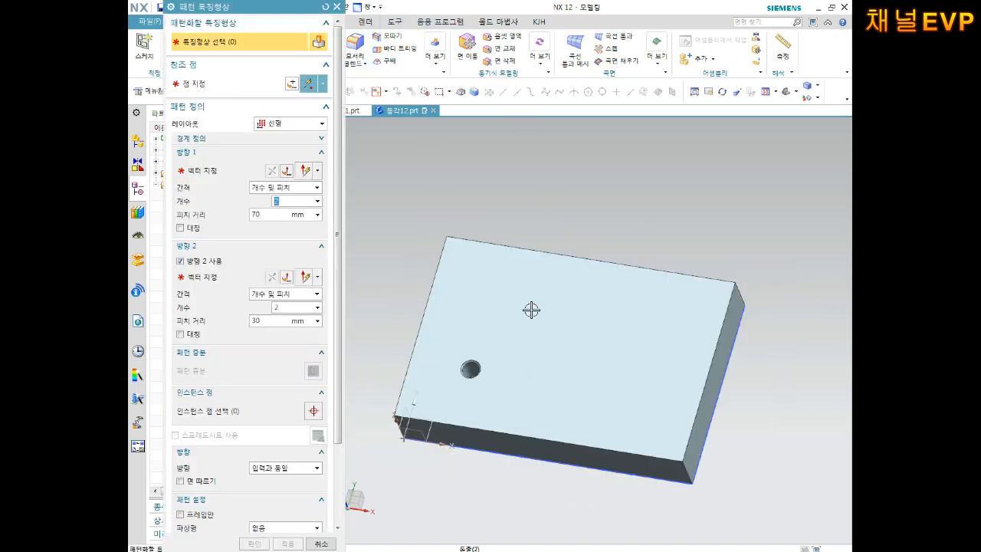
{"action": "middle_click", "coordinate": [529, 306]}
{"action": "middle_click_drag", "start_coordinate": [504, 326], "coordinate": [497, 339]}
{"action": "scroll", "coordinate": [496, 357], "scroll_direction": "up", "scroll_amount": 4}
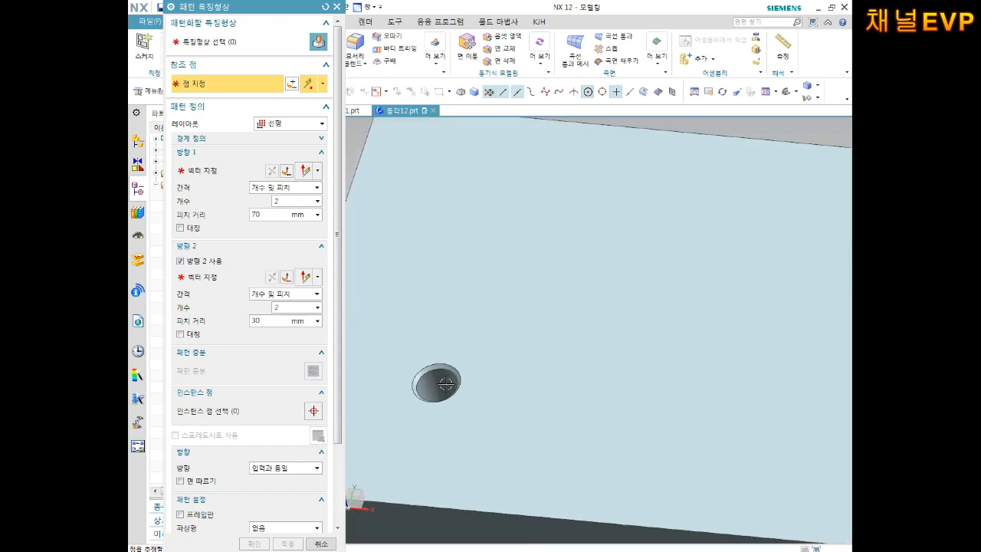
{"action": "left_click", "coordinate": [446, 384]}
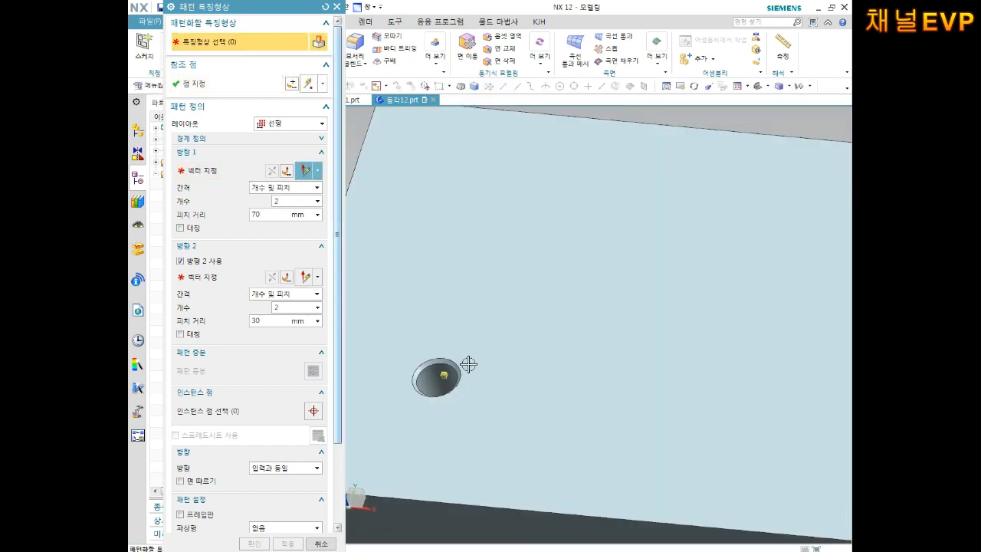
{"action": "left_click", "coordinate": [466, 367]}
{"action": "scroll", "coordinate": [473, 366], "scroll_direction": "down", "scroll_amount": 2}
{"action": "scroll", "coordinate": [473, 365], "scroll_direction": "down", "scroll_amount": 3}
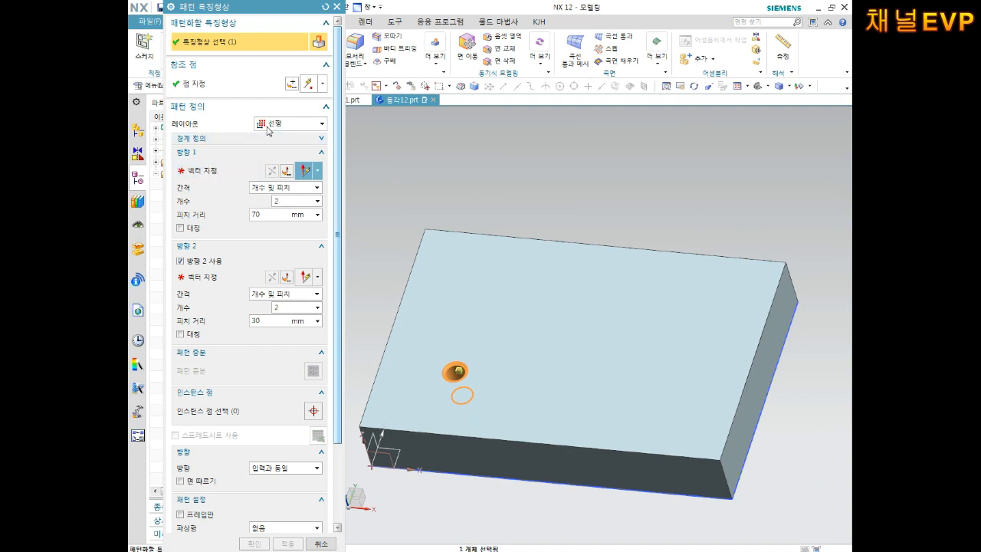
Choose the Linear (선형) layout and define direction 1 along the plate's long front top edge, reversed to point along +X across the plate
{"action": "left_click", "coordinate": [289, 127]}
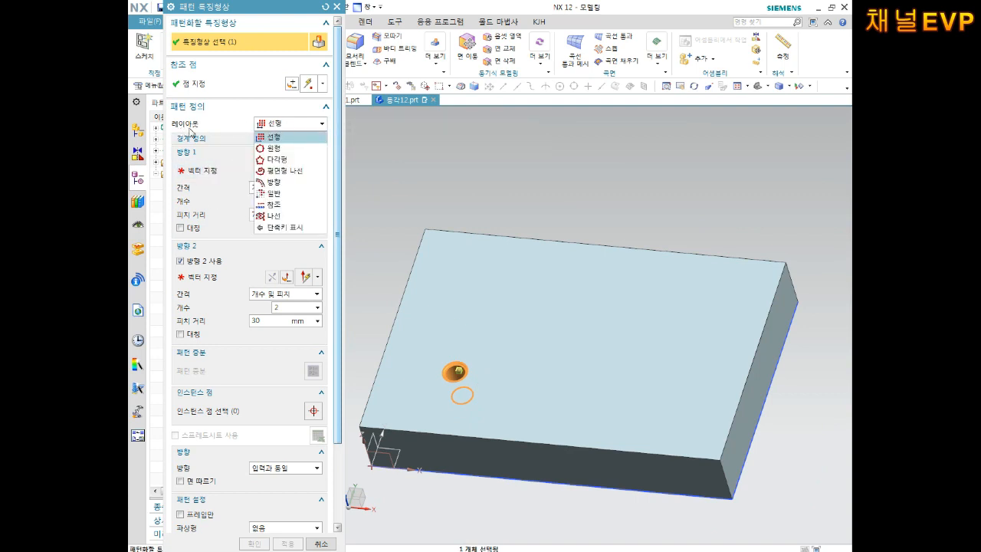
{"action": "left_click", "coordinate": [292, 136]}
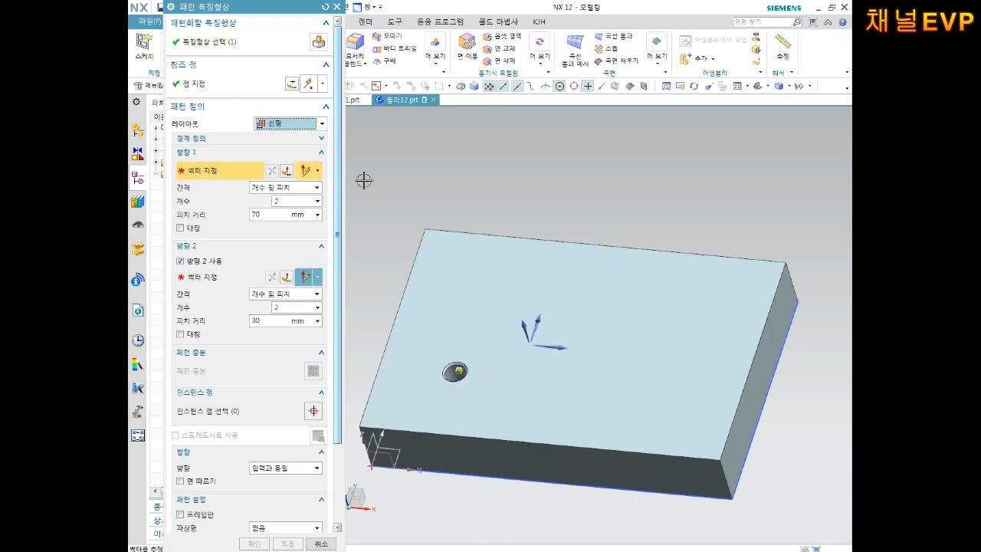
{"action": "left_click", "coordinate": [495, 440]}
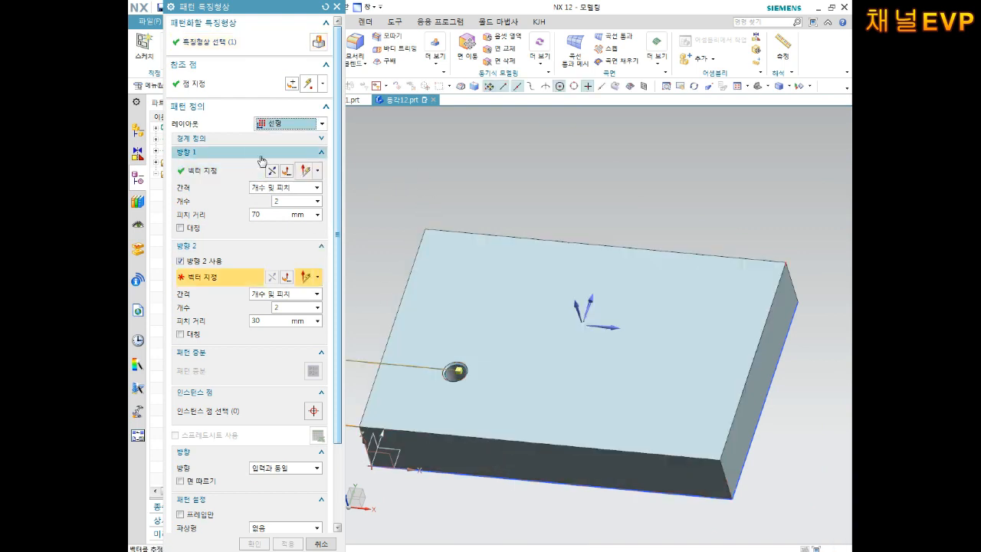
{"action": "left_click", "coordinate": [273, 172]}
{"action": "left_click", "coordinate": [273, 172]}
{"action": "left_click", "coordinate": [273, 172]}
{"action": "left_click", "coordinate": [273, 172]}
{"action": "left_click", "coordinate": [273, 172]}
{"action": "left_click", "coordinate": [272, 172]}
{"action": "left_click", "coordinate": [273, 171]}
{"action": "left_click", "coordinate": [272, 171]}
{"action": "left_click", "coordinate": [272, 172]}
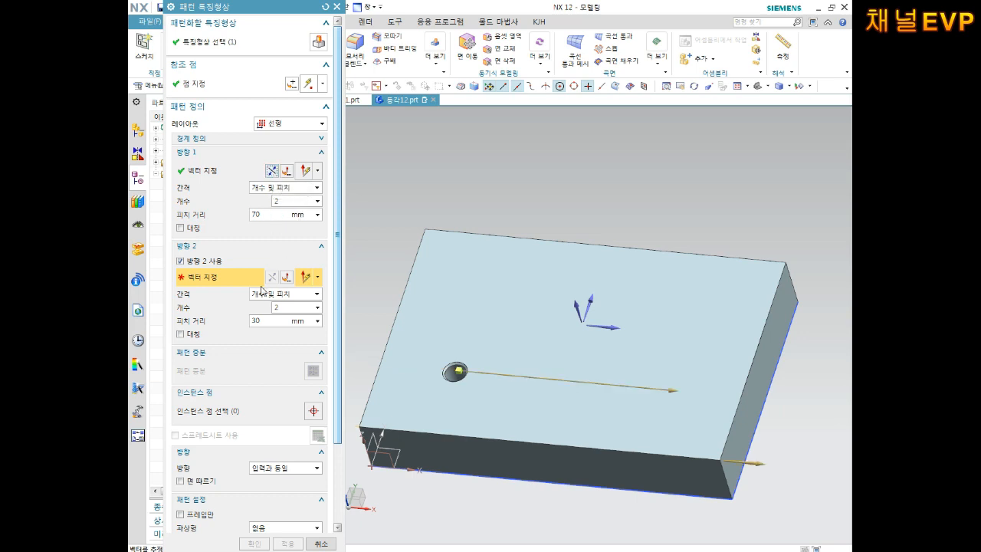
Define direction 2 along the plate's short edge near the hole and create the two-by-two linear hole pattern
{"action": "left_click", "coordinate": [395, 316]}
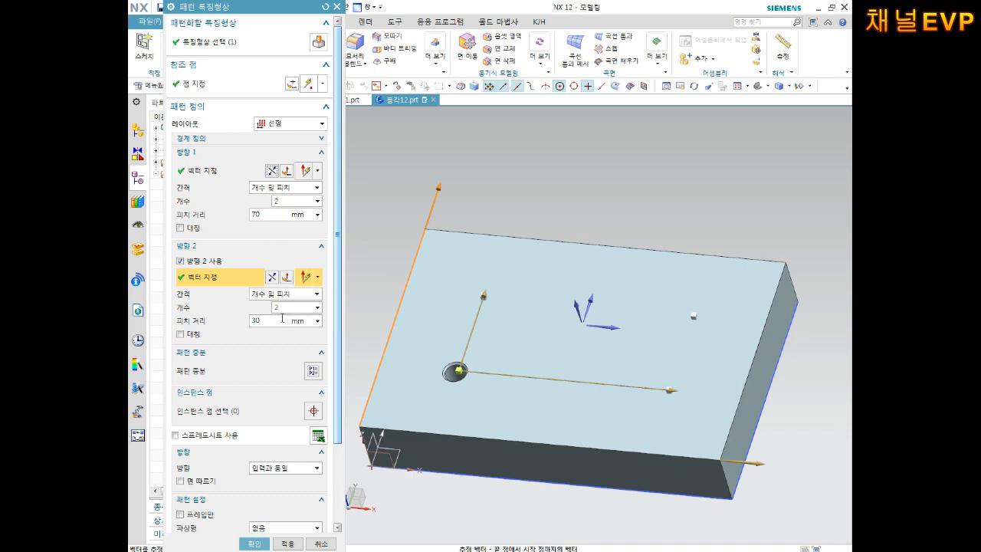
{"action": "left_click", "coordinate": [254, 544]}
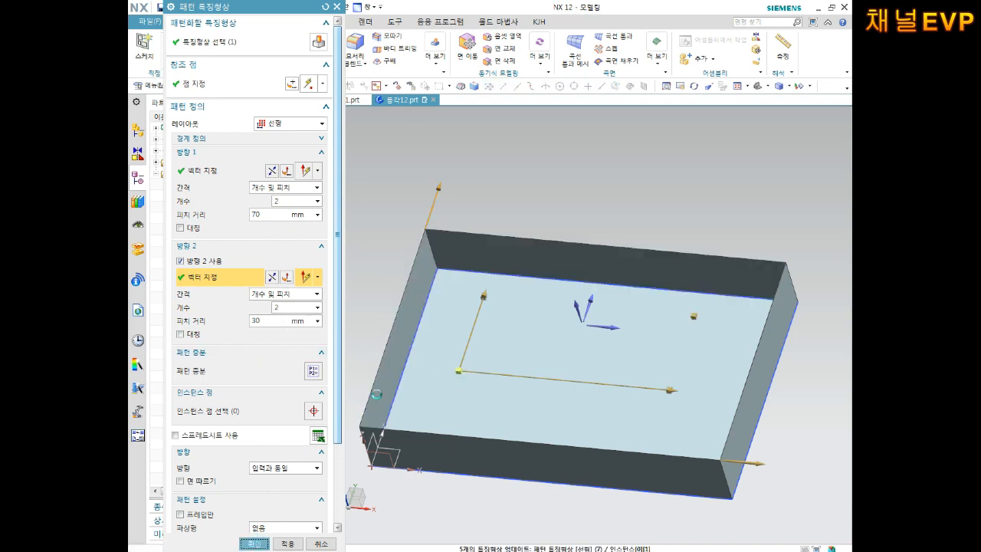
{"action": "mouse_move", "coordinate": [547, 290]}
{"action": "middle_mouse_down"}
{"action": "mouse_move", "coordinate": [570, 312]}
{"action": "mouse_move", "coordinate": [565, 320]}
{"action": "mouse_move", "coordinate": [565, 281]}
{"action": "mouse_move", "coordinate": [556, 309]}
{"action": "mouse_move", "coordinate": [573, 298]}
{"action": "mouse_move", "coordinate": [563, 294]}
{"action": "middle_mouse_up"}
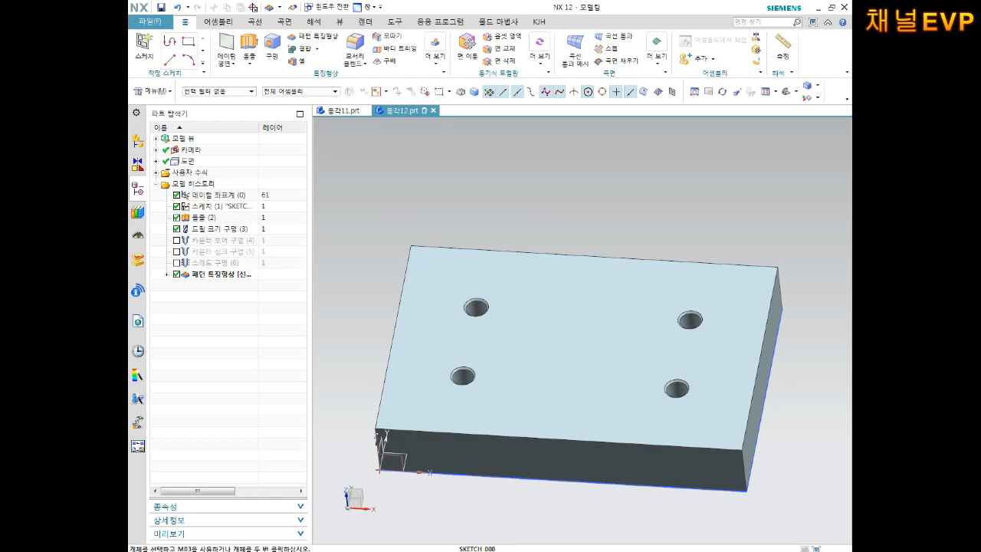
Save and close the plate part 등각12.prt, and close the part 등각11.prt
{"action": "left_click", "coordinate": [434, 110]}
{"action": "left_click", "coordinate": [412, 305]}
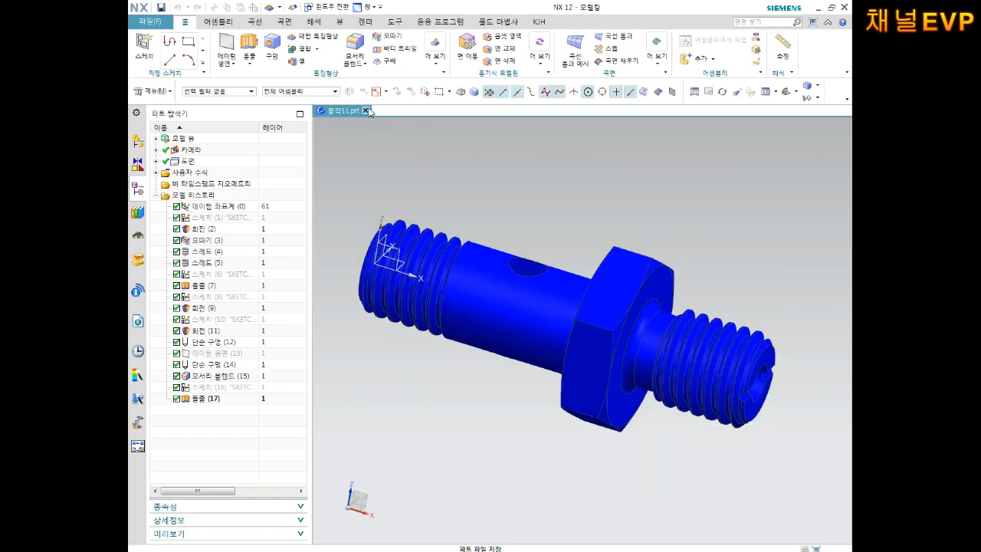
{"action": "left_click", "coordinate": [368, 111]}
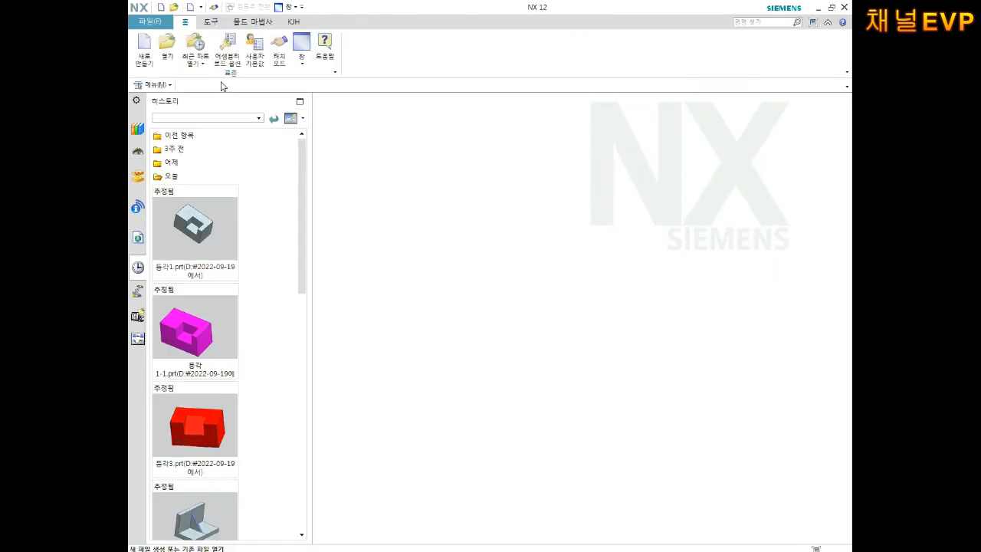
Create a new millimetre model part named 등각13 and start a sketch on the XZ datum plane
{"action": "left_click", "coordinate": [144, 50]}
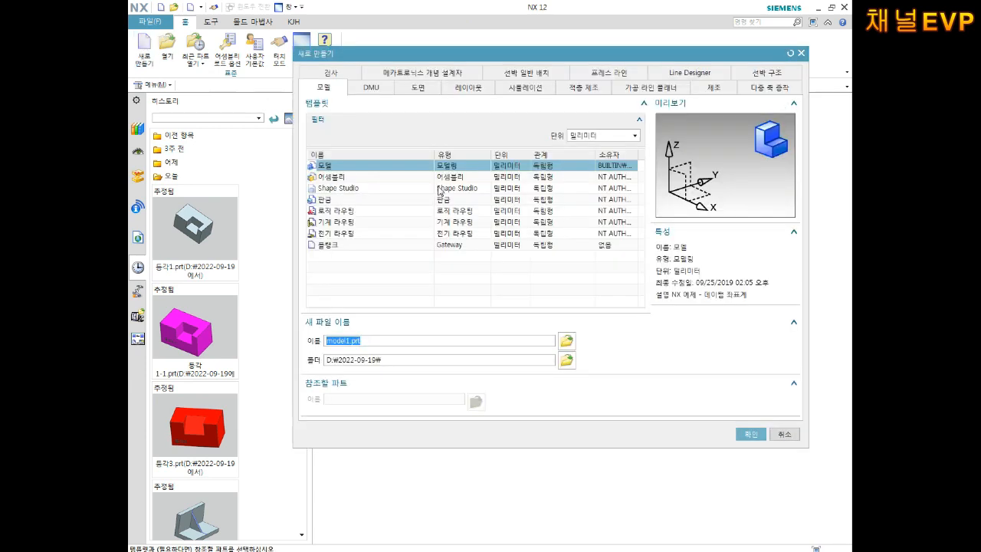
{"action": "type", "text": "동각13"}
{"action": "key", "text": "Return"}
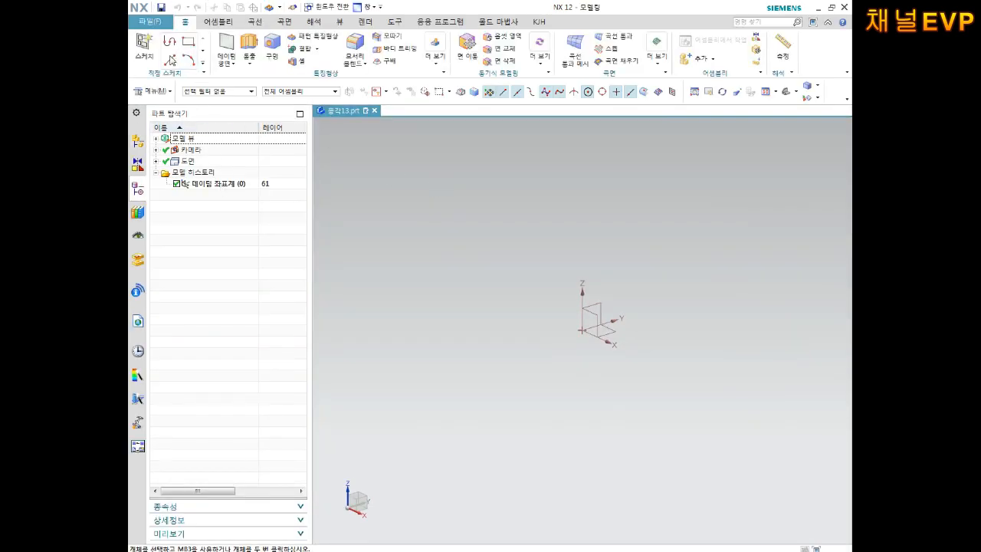
{"action": "left_click", "coordinate": [144, 46]}
{"action": "left_click", "coordinate": [602, 307]}
{"action": "left_click", "coordinate": [276, 137]}
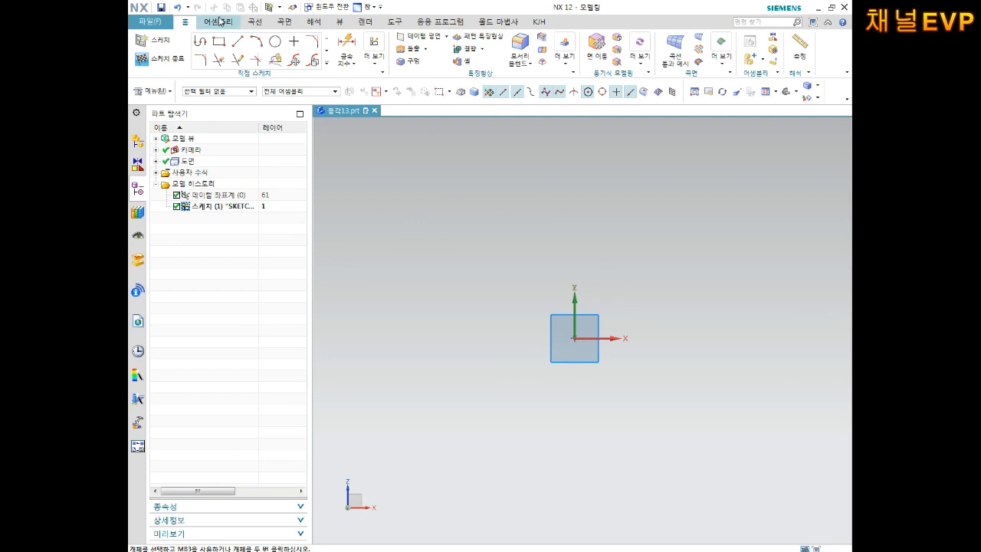
Sketch an upright rectangle about 41 by 79 mm above the origin, with its left side in line with the vertical axis
{"action": "left_click", "coordinate": [219, 41]}
{"action": "left_click", "coordinate": [574, 285]}
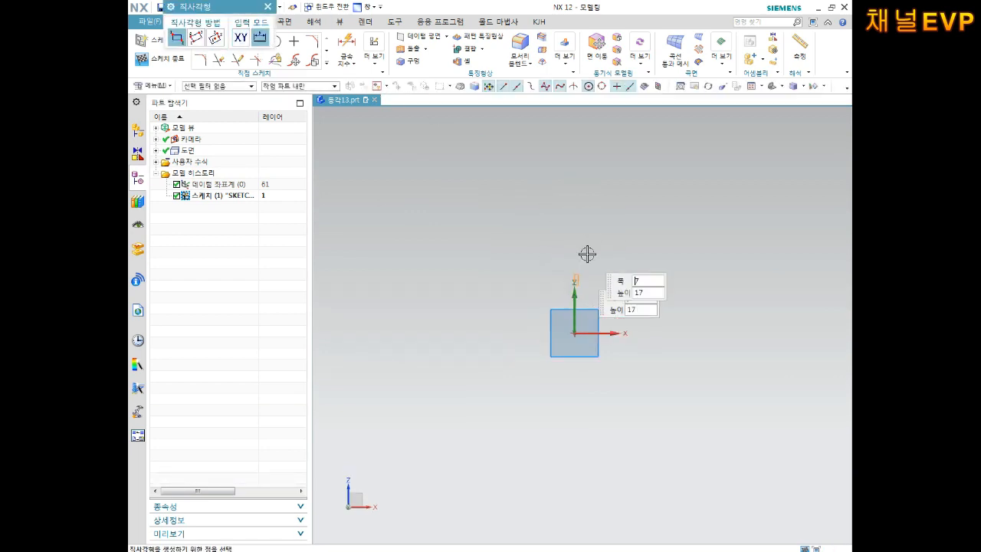
{"action": "left_click", "coordinate": [650, 140]}
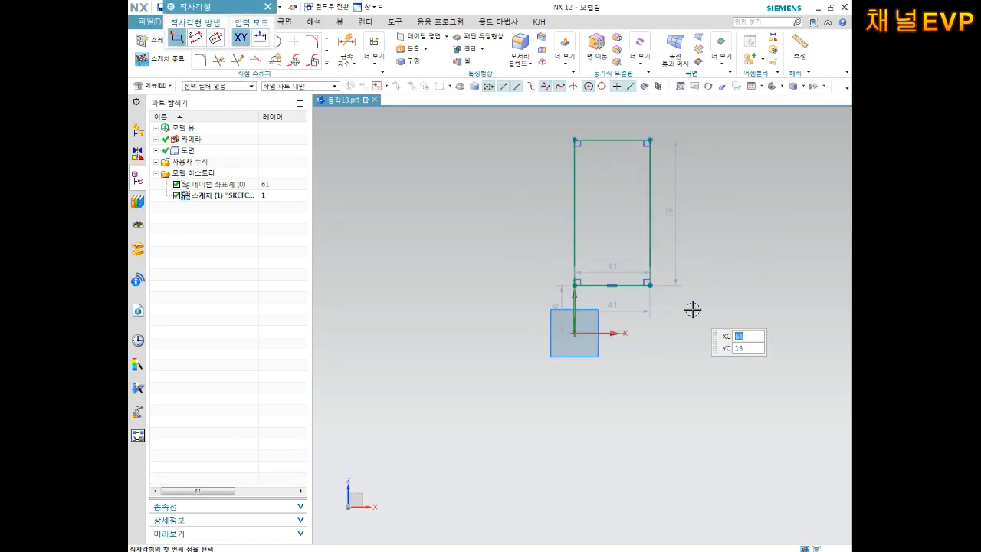
{"action": "key", "text": "Escape"}
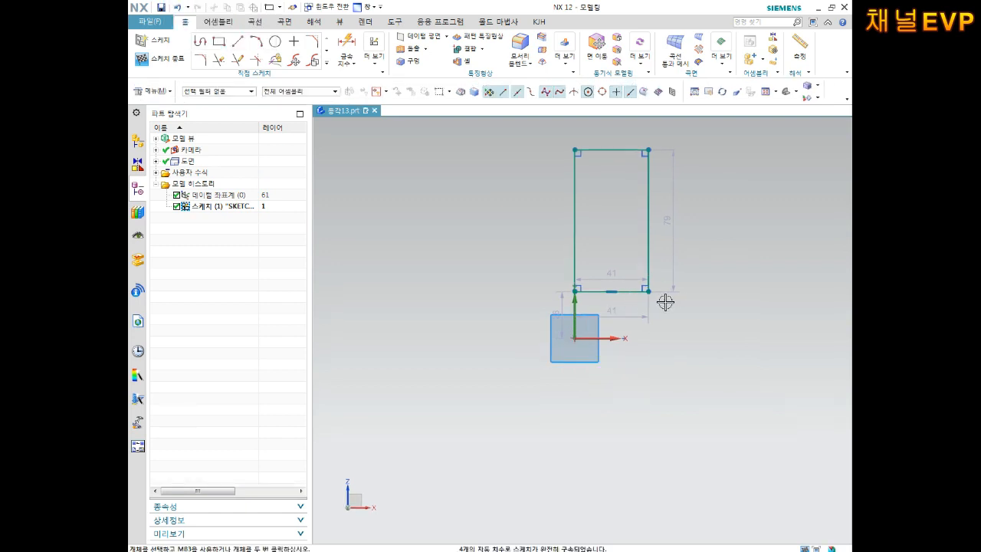
{"action": "middle_click_drag", "start_coordinate": [666, 302], "coordinate": [597, 365], "text": "shift"}
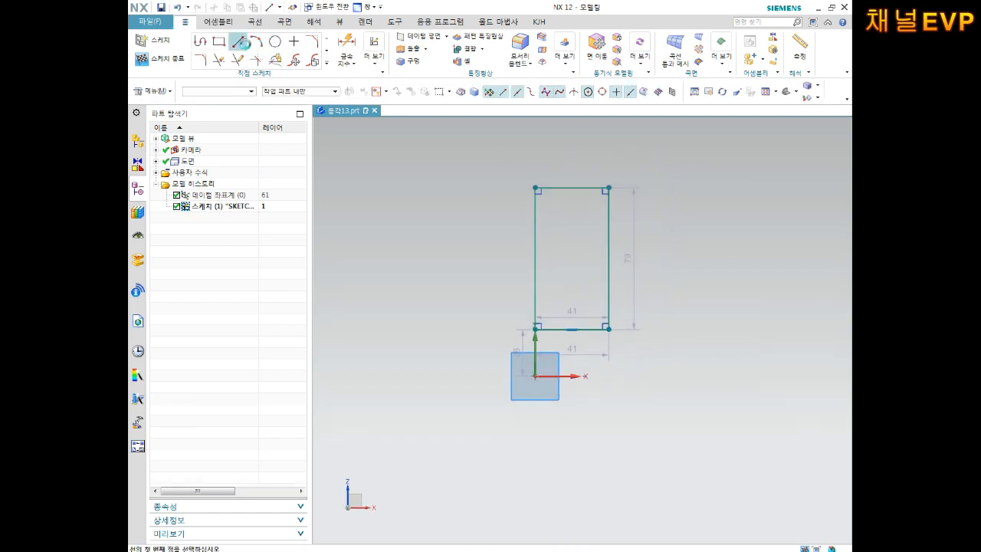
Draw a horizontal line about 125 mm long from the origin along the X axis and convert it to a reference line
{"action": "left_click", "coordinate": [238, 41]}
{"action": "left_click", "coordinate": [536, 374]}
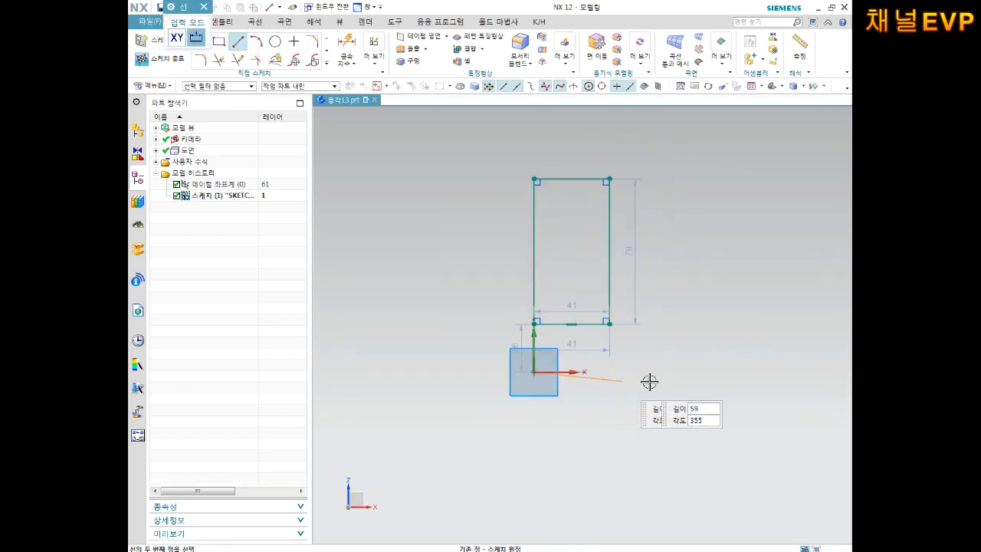
{"action": "left_click", "coordinate": [765, 374]}
{"action": "key", "text": "Escape"}
{"action": "left_click", "coordinate": [712, 377]}
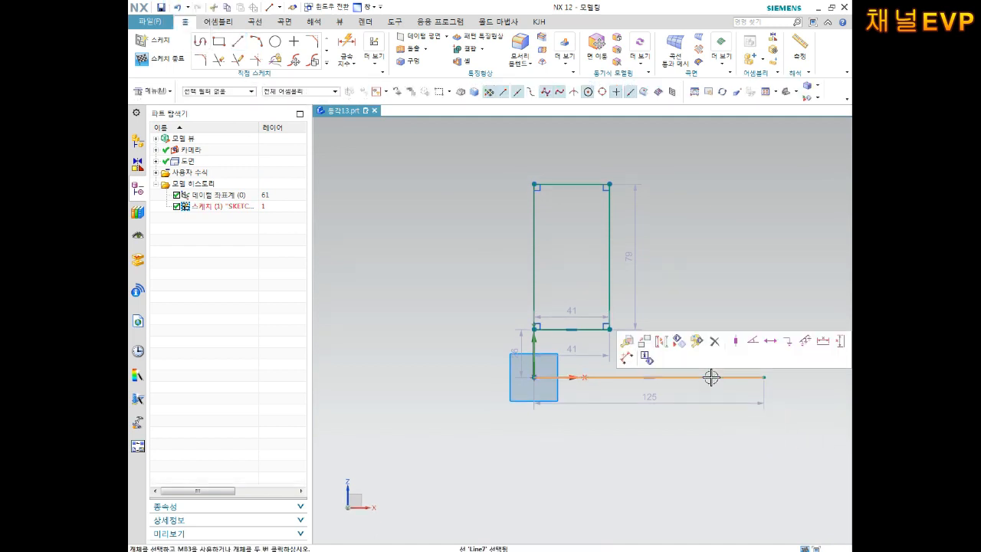
{"action": "left_click", "coordinate": [663, 345]}
Sketch an L-shaped profile at the rectangle's upper right corner, about 8.5 mm down from the top edge and 9.5 mm across past the right side
{"action": "middle_click_drag", "start_coordinate": [746, 322], "coordinate": [697, 327], "text": "shift"}
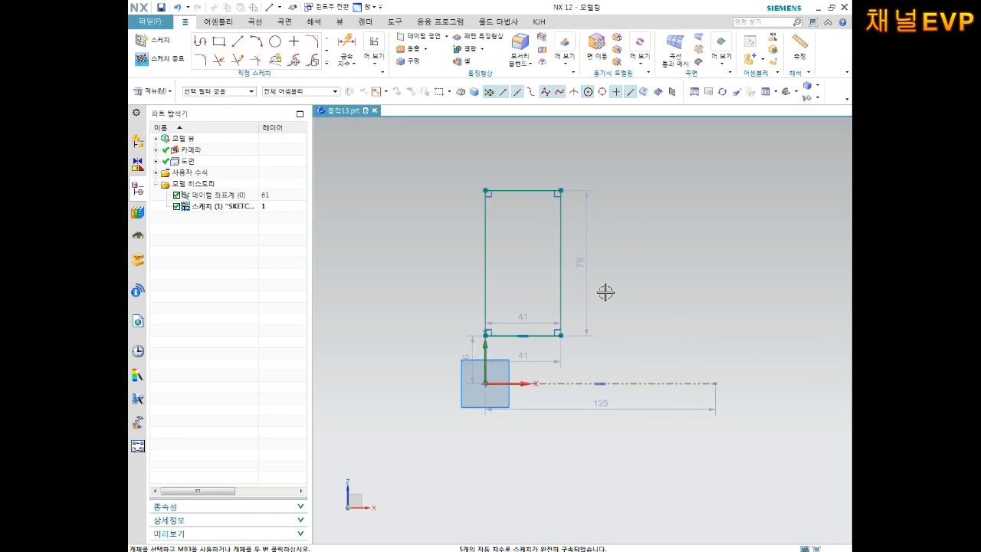
{"action": "scroll", "coordinate": [562, 332], "scroll_direction": "up", "scroll_amount": 2}
{"action": "scroll", "coordinate": [513, 257], "scroll_direction": "down", "scroll_amount": 3}
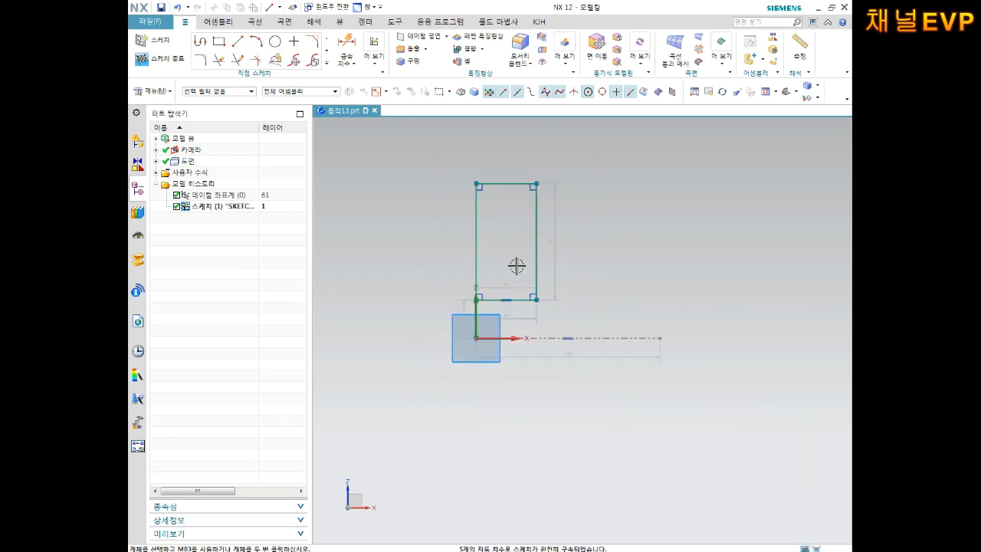
{"action": "scroll", "coordinate": [518, 239], "scroll_direction": "up", "scroll_amount": 2}
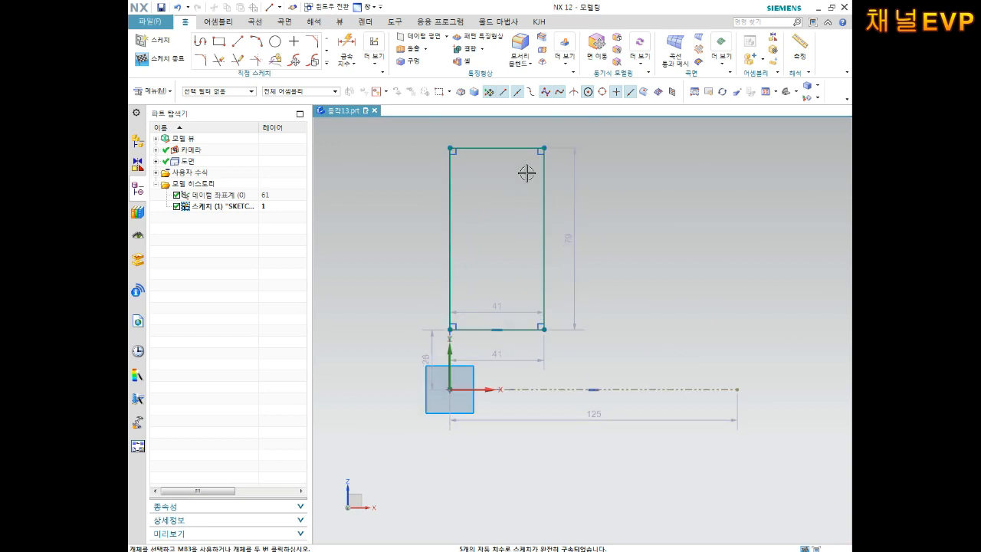
{"action": "scroll", "coordinate": [526, 173], "scroll_direction": "up", "scroll_amount": 4}
{"action": "left_click", "coordinate": [238, 41]}
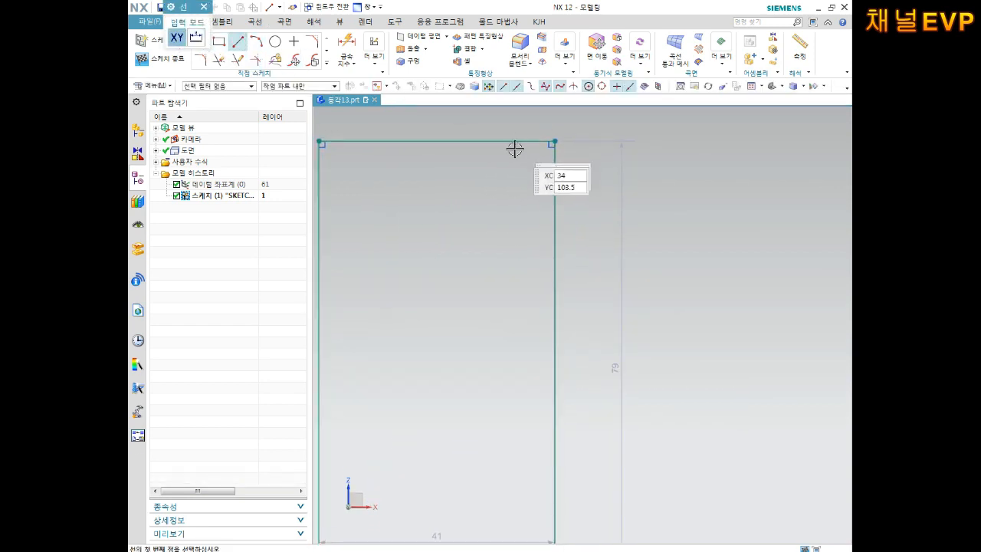
{"action": "key", "text": "Escape"}
{"action": "left_click", "coordinate": [239, 42]}
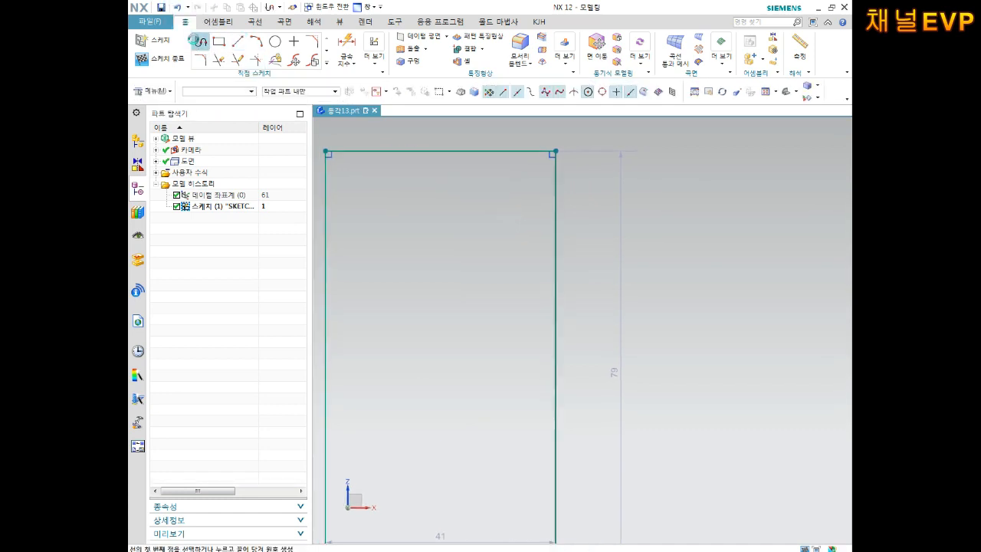
{"action": "left_click", "coordinate": [505, 142]}
{"action": "left_click", "coordinate": [505, 189]}
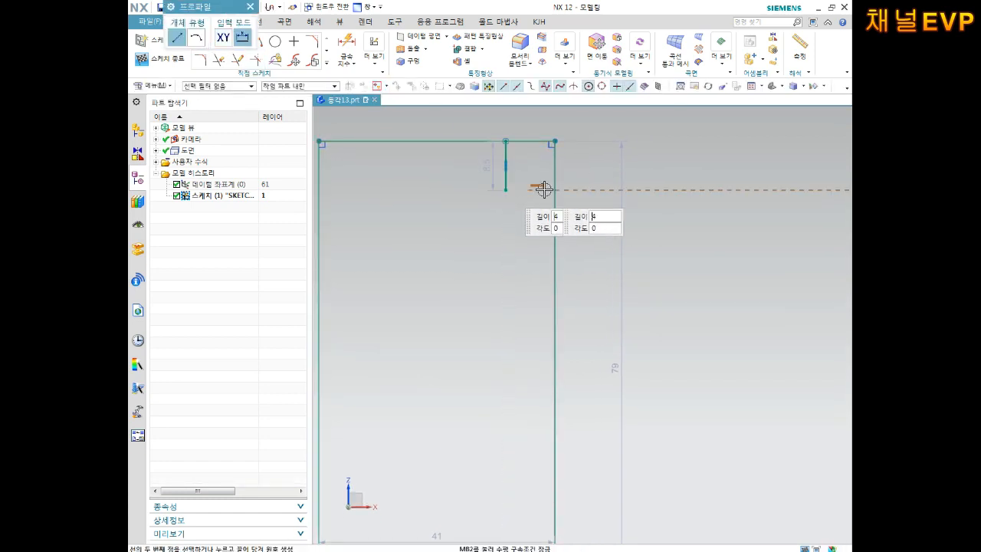
{"action": "left_click", "coordinate": [561, 189]}
{"action": "key", "text": "Escape"}
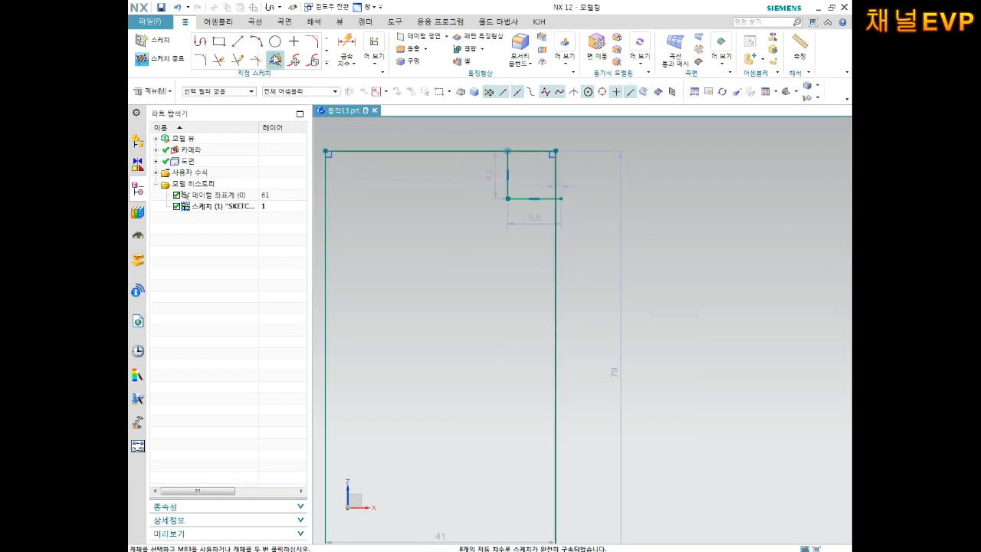
Trim the rectangle's top and right edge segments outside the L-shaped lines to form the corner notch
{"action": "left_click", "coordinate": [220, 61]}
{"action": "left_click", "coordinate": [541, 152]}
{"action": "left_click", "coordinate": [556, 178]}
{"action": "key", "text": "Escape"}
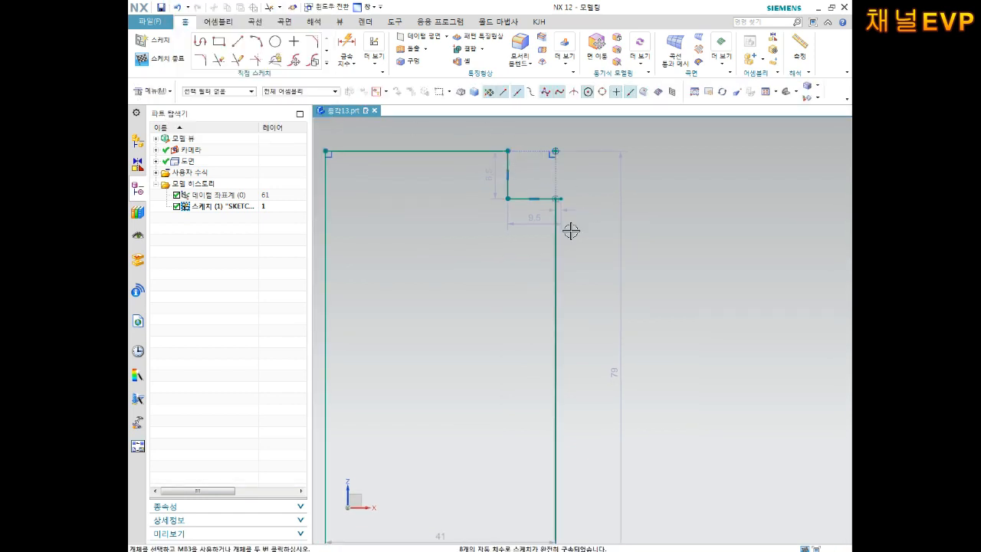
Dimension the notch's vertical line and set it to 5 mm
{"action": "key", "text": "d"}
{"action": "left_click", "coordinate": [508, 175]}
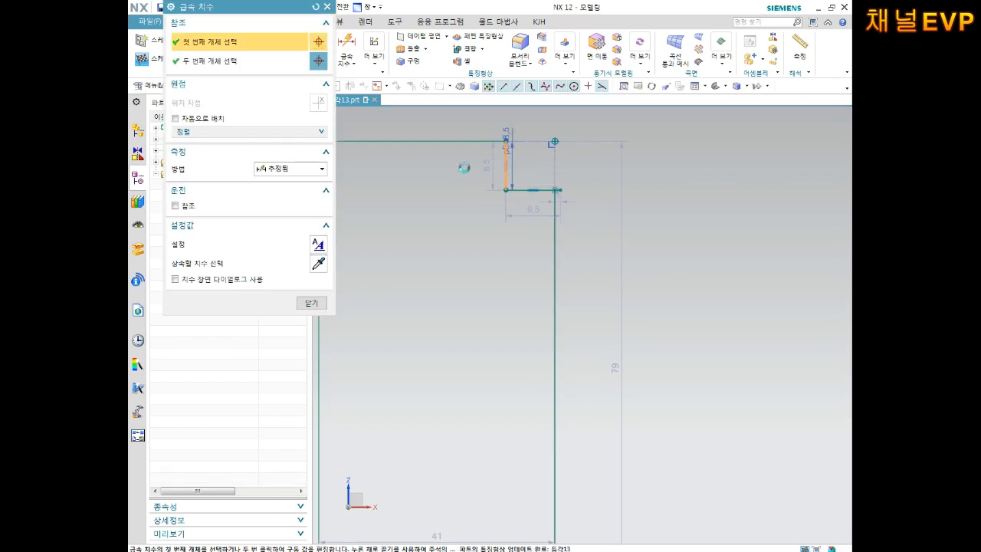
{"action": "left_click", "coordinate": [449, 166]}
{"action": "type", "text": "5"}
{"action": "key", "text": "Return"}
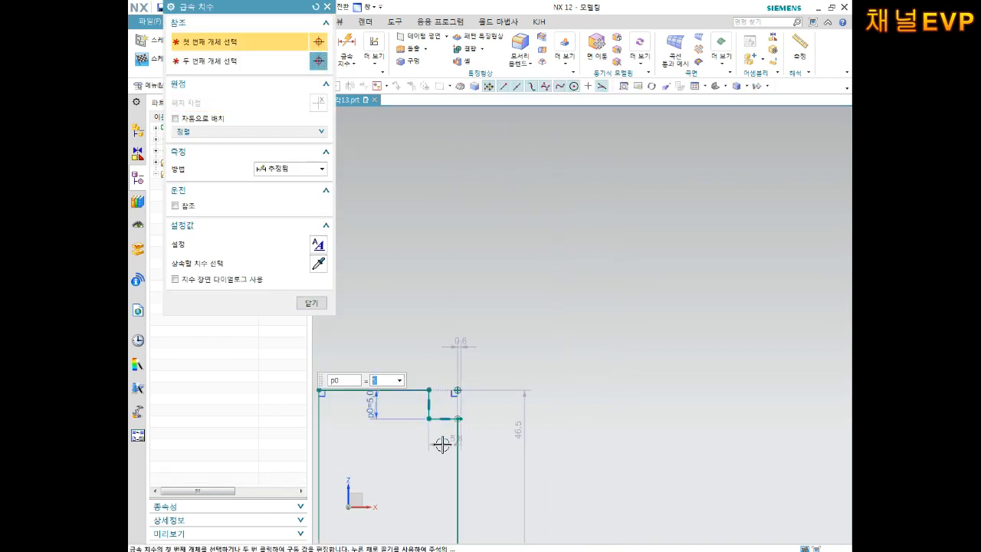
Set the length dimension of the notch's horizontal line to 3 mm
{"action": "scroll", "coordinate": [439, 489], "scroll_direction": "up", "scroll_amount": 4}
{"action": "double_click", "coordinate": [478, 392]}
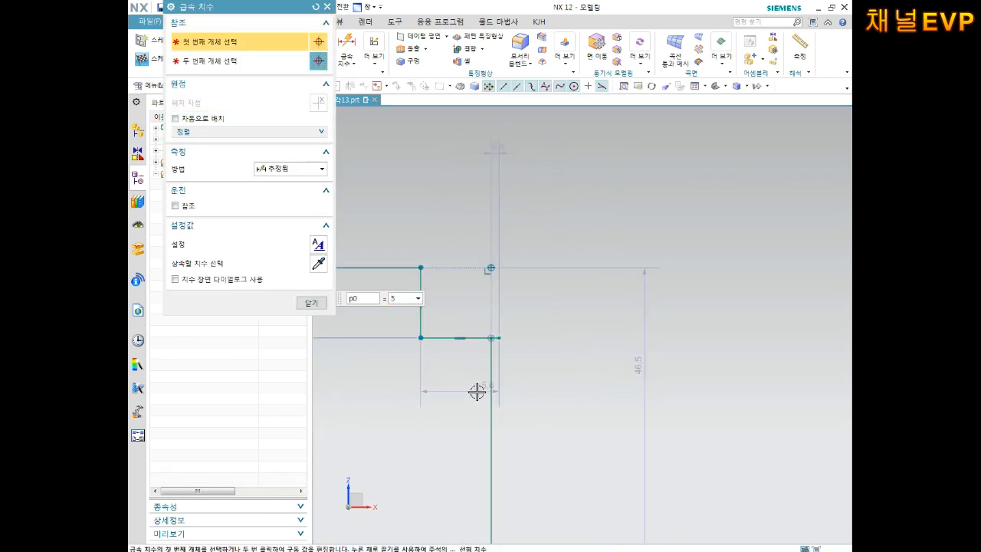
{"action": "key", "text": "Escape"}
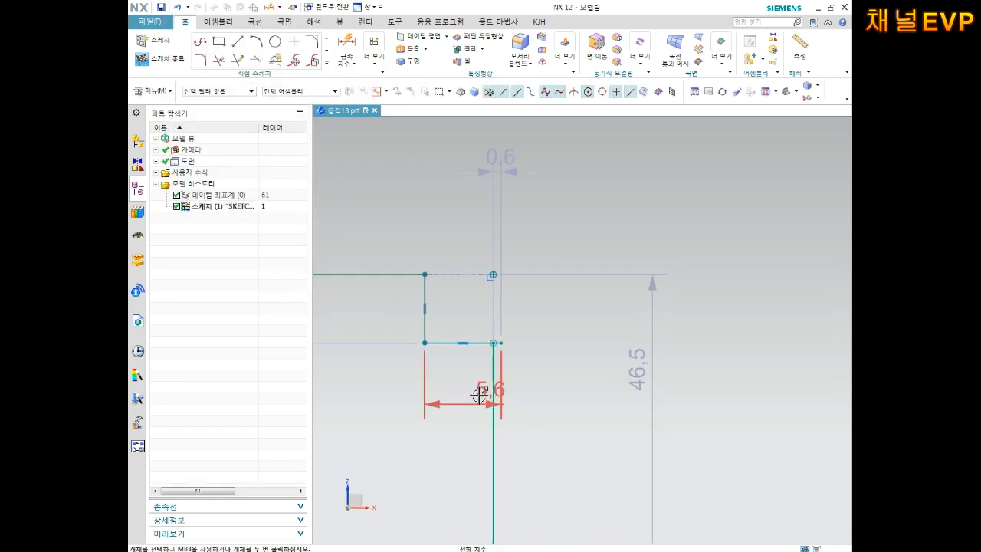
{"action": "left_click", "coordinate": [474, 407]}
{"action": "double_click", "coordinate": [475, 408]}
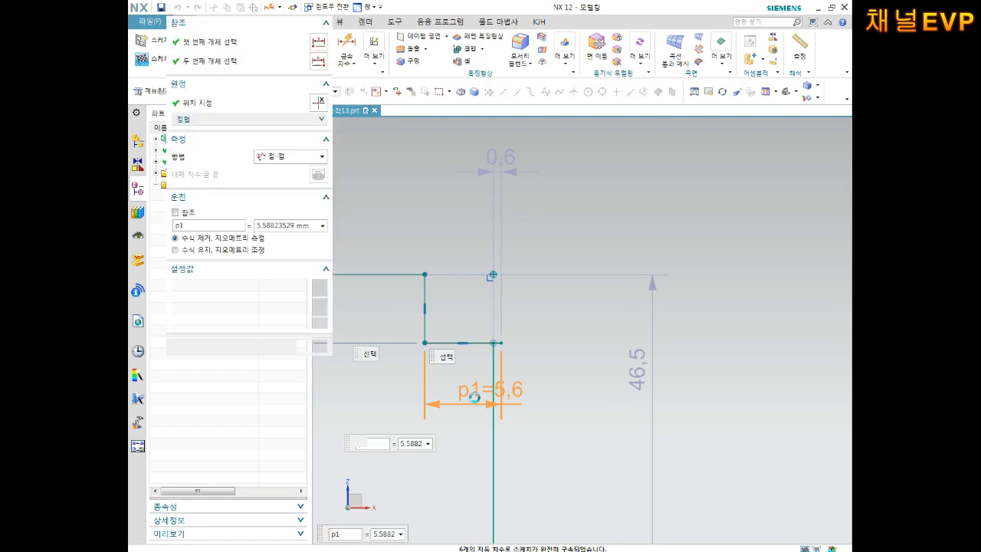
{"action": "type", "text": "3"}
{"action": "key", "text": "Return"}
{"action": "key", "text": "Escape"}
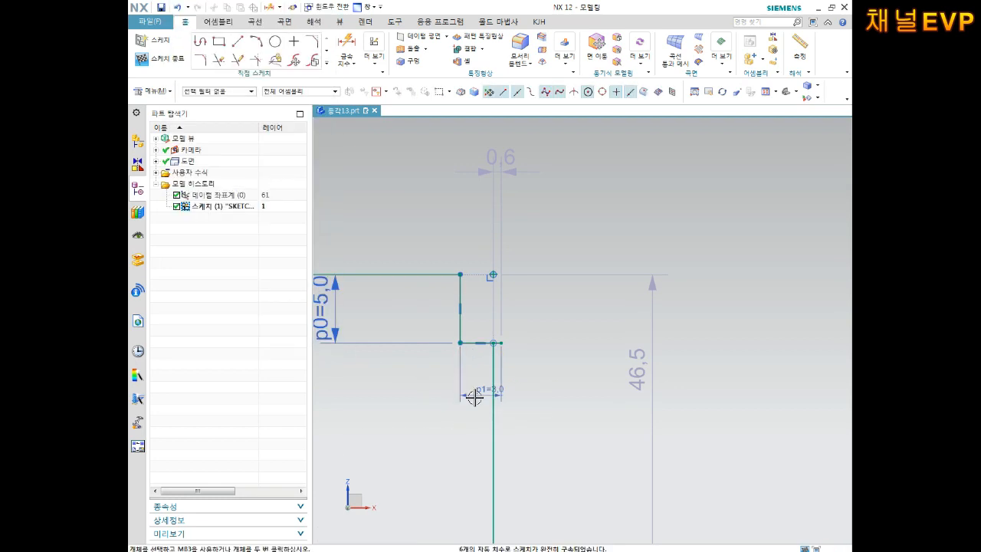
Set the distance from the reference line to the rectangle's bottom edge to 15 mm and place the dimension left of the profile
{"action": "scroll", "coordinate": [458, 438], "scroll_direction": "down", "scroll_amount": 6}
{"action": "middle_click_drag", "start_coordinate": [483, 460], "coordinate": [512, 299], "text": "shift"}
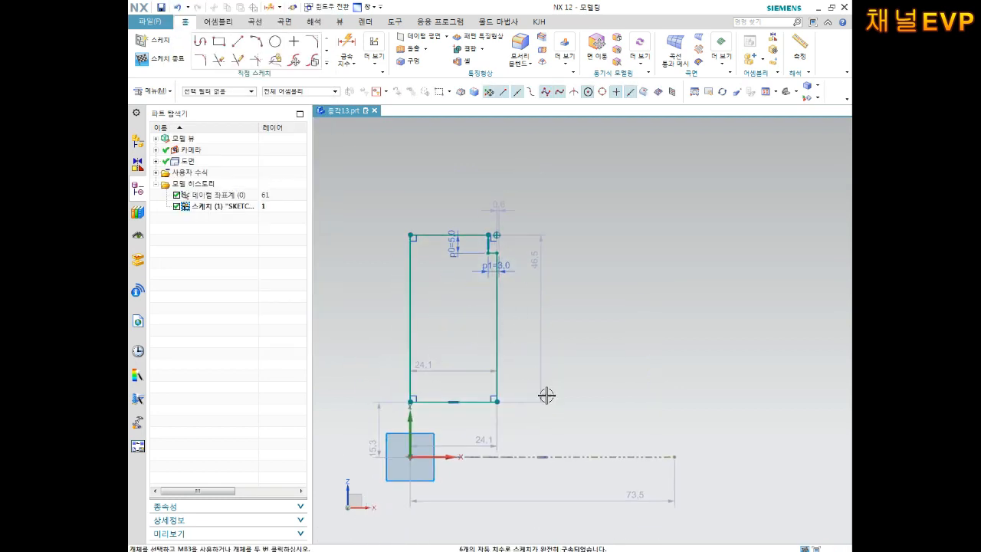
{"action": "double_click", "coordinate": [372, 452]}
{"action": "type", "text": "15"}
{"action": "key", "text": "Return"}
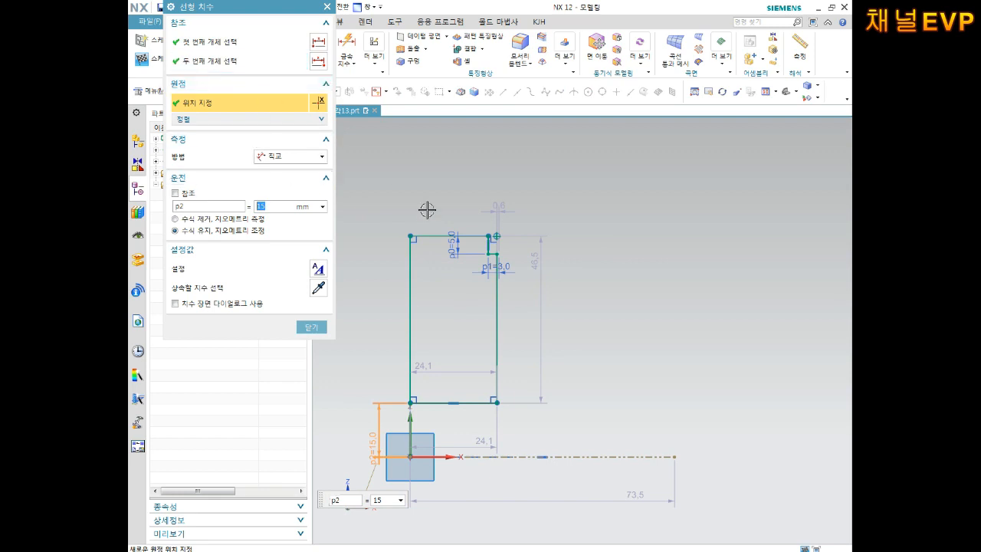
{"action": "left_click", "coordinate": [535, 457]}
{"action": "middle_click", "coordinate": [547, 421]}
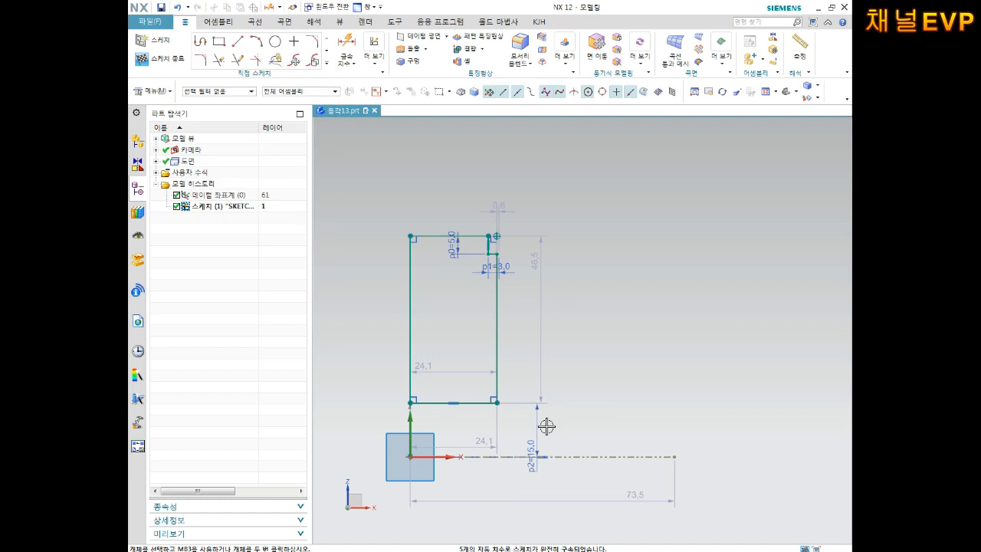
{"action": "left_click_drag", "start_coordinate": [537, 449], "coordinate": [384, 402]}
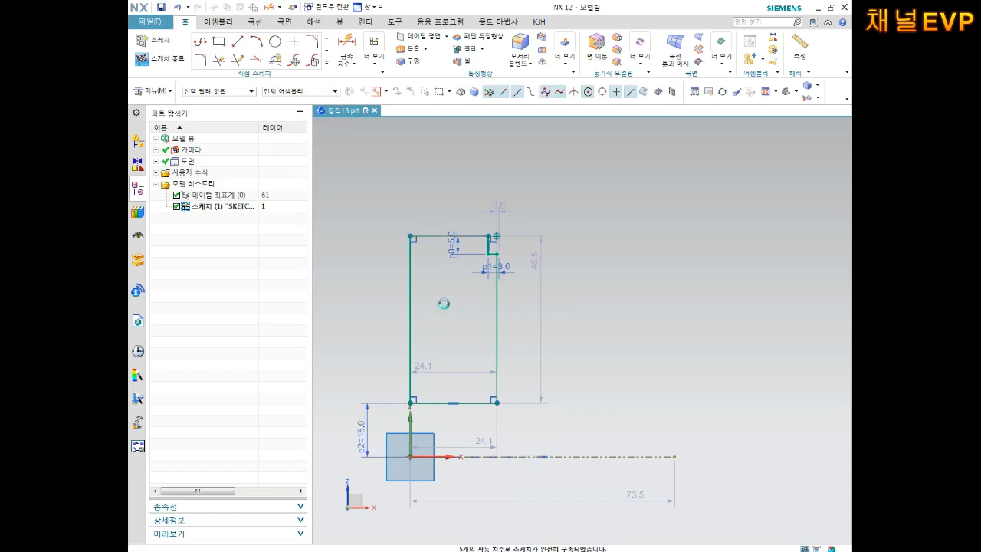
Dimension the profile's top edge 40 mm from the horizontal reference line and place the dimension close to the profile's right side
{"action": "key", "text": "d"}
{"action": "left_click", "coordinate": [433, 235]}
{"action": "left_click", "coordinate": [587, 450]}
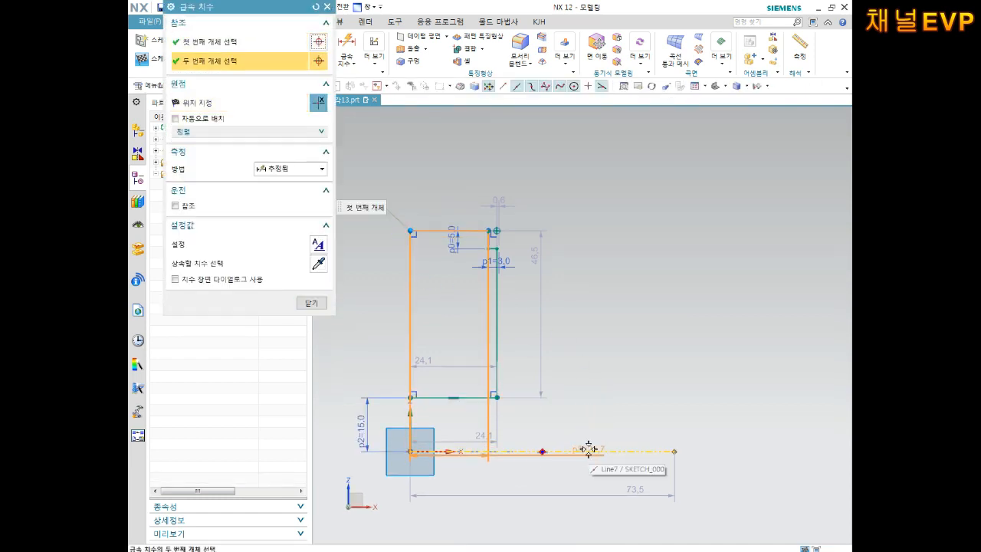
{"action": "left_click", "coordinate": [633, 335]}
{"action": "type", "text": "40"}
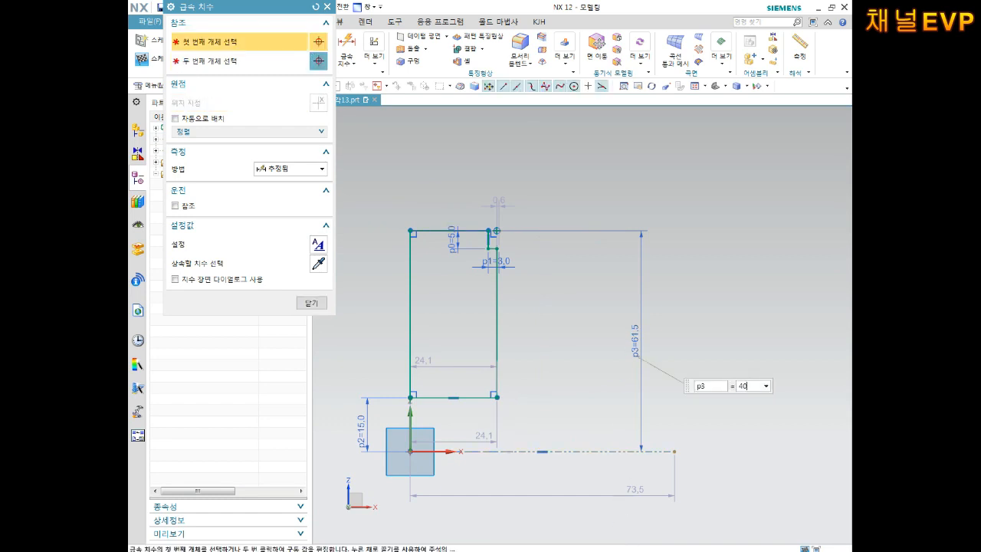
{"action": "key", "text": "Return"}
{"action": "key", "text": "Escape"}
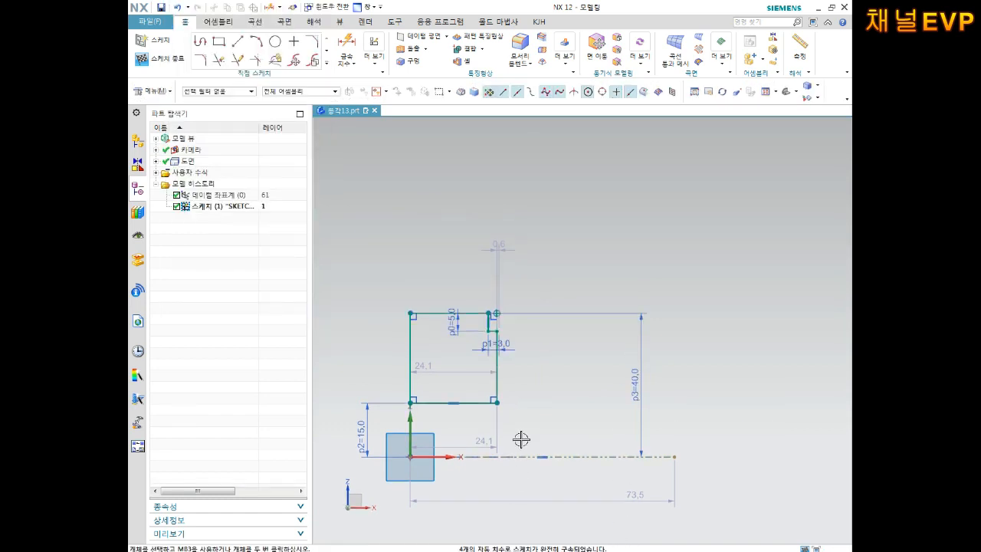
{"action": "middle_click_drag", "start_coordinate": [538, 415], "coordinate": [604, 379], "text": "shift"}
{"action": "scroll", "coordinate": [507, 387], "scroll_direction": "up", "scroll_amount": 2}
{"action": "left_click_drag", "start_coordinate": [817, 325], "coordinate": [649, 332]}
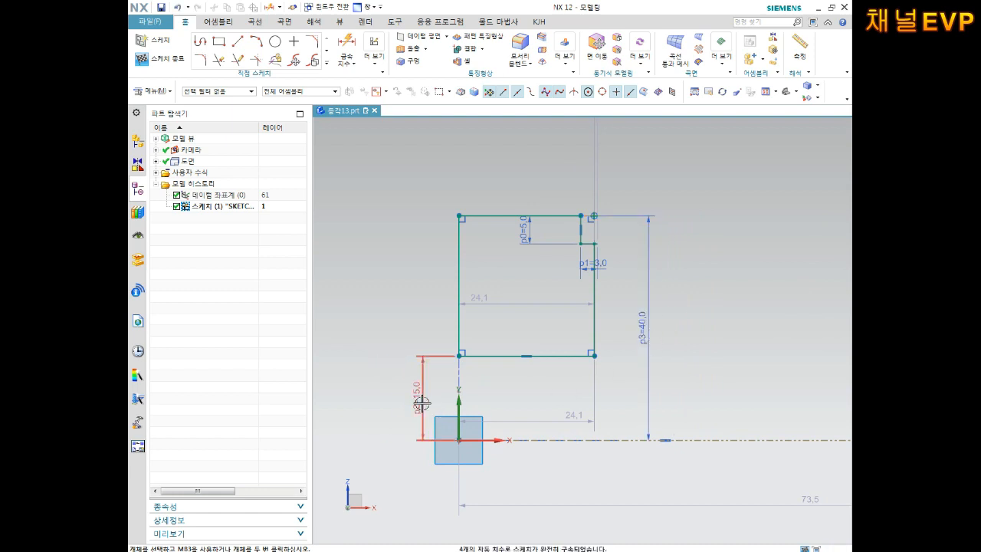
Dimension the profile's width between its left and right edges as 20 mm, placed above the profile
{"action": "middle_click_drag", "start_coordinate": [482, 331], "coordinate": [522, 316], "text": "shift"}
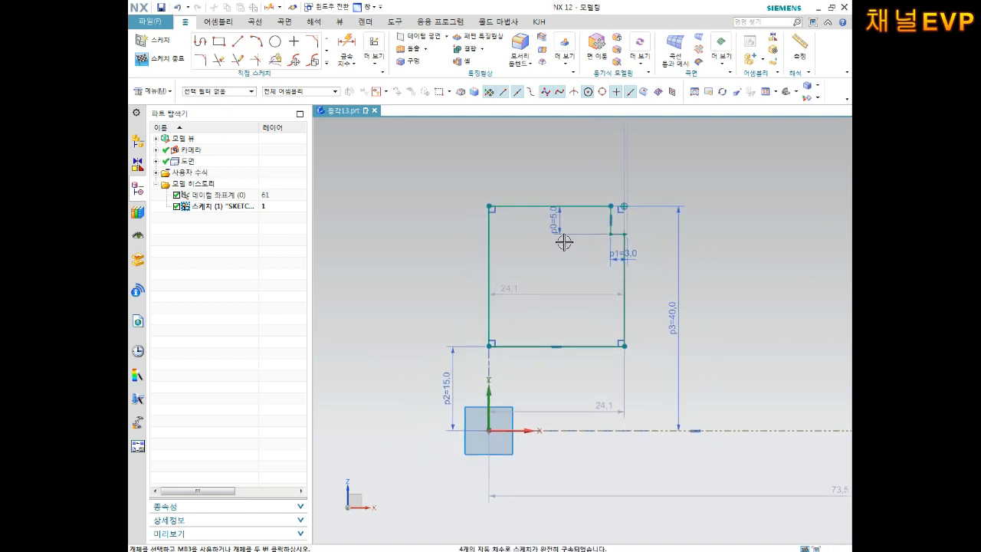
{"action": "middle_click_drag", "start_coordinate": [566, 245], "coordinate": [558, 285], "text": "shift"}
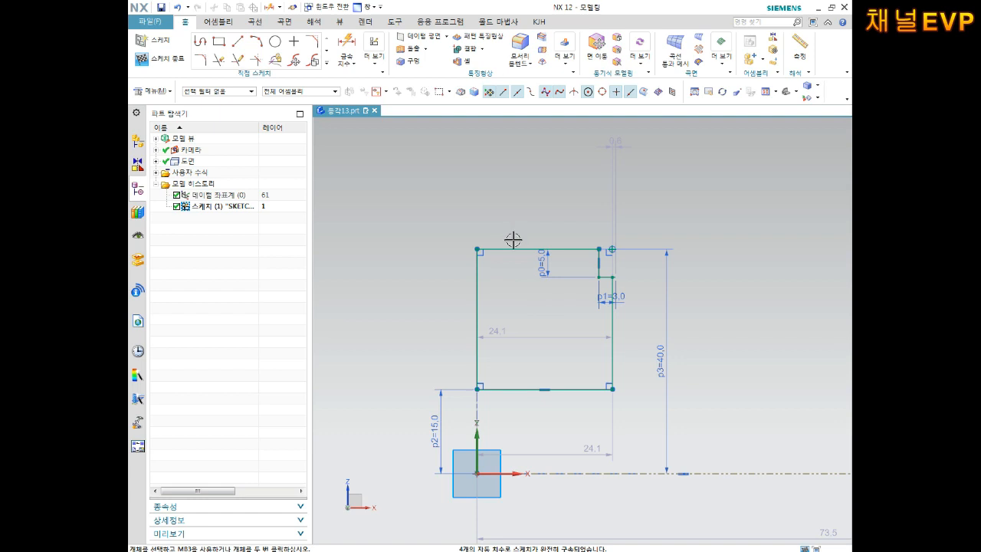
{"action": "key", "text": "d"}
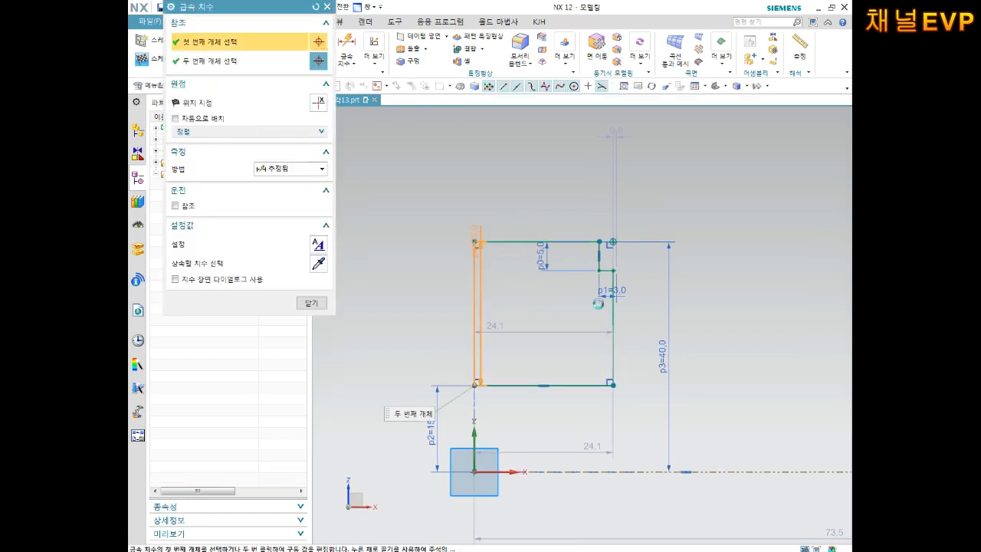
{"action": "left_click", "coordinate": [477, 326]}
{"action": "left_click", "coordinate": [612, 310]}
{"action": "left_click", "coordinate": [554, 194]}
{"action": "type", "text": "20"}
{"action": "key", "text": "Return"}
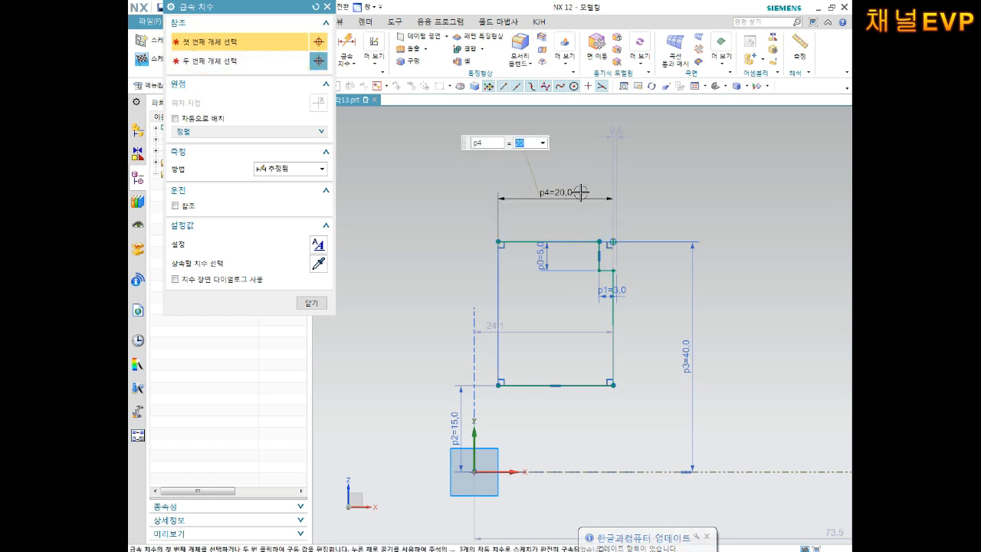
Set the profile's overall width dimension to 15 mm
{"action": "double_click", "coordinate": [567, 192]}
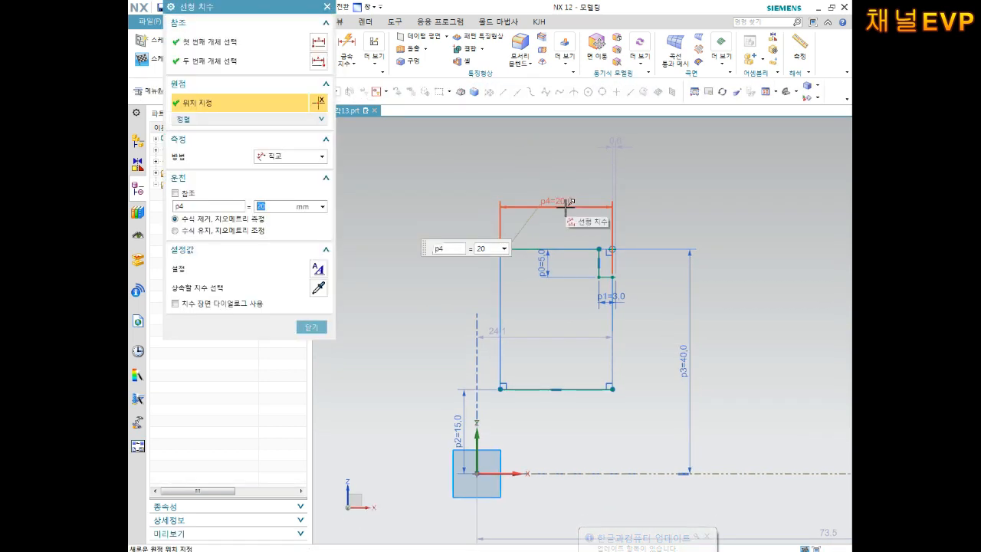
{"action": "key", "text": "Return"}
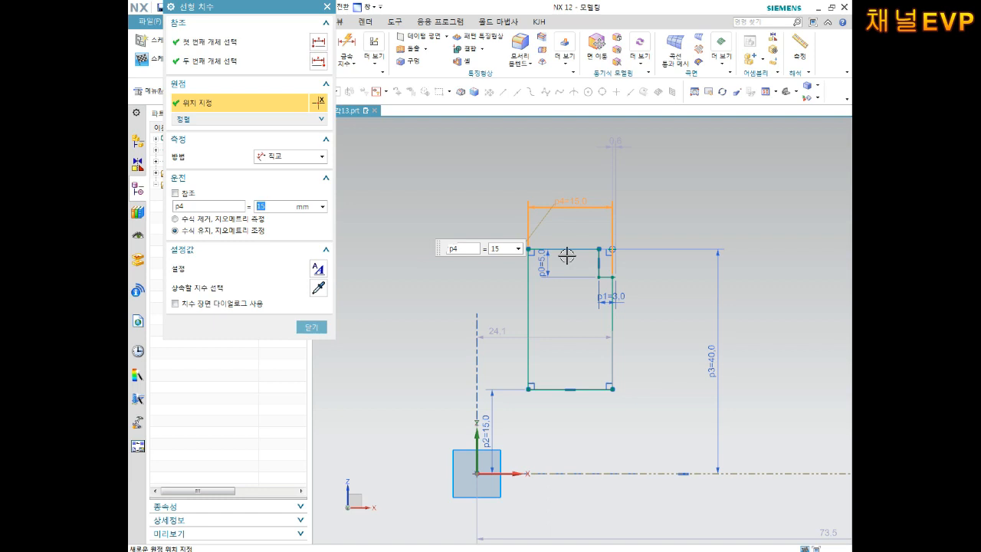
{"action": "middle_click", "coordinate": [573, 199]}
Rearrange the sketch dimensions so the widths sit above the profile and the 40 mm and 15 mm heights sit closer to it
{"action": "left_click_drag", "start_coordinate": [572, 198], "coordinate": [573, 184]}
{"action": "left_click_drag", "start_coordinate": [608, 297], "coordinate": [604, 222]}
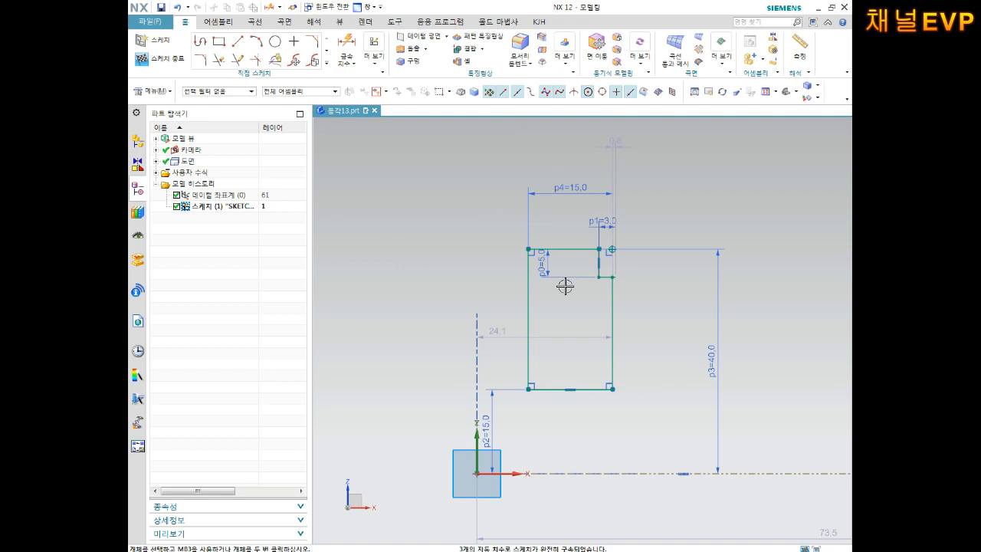
{"action": "left_click_drag", "start_coordinate": [717, 361], "coordinate": [685, 361]}
{"action": "left_click_drag", "start_coordinate": [503, 425], "coordinate": [515, 433]}
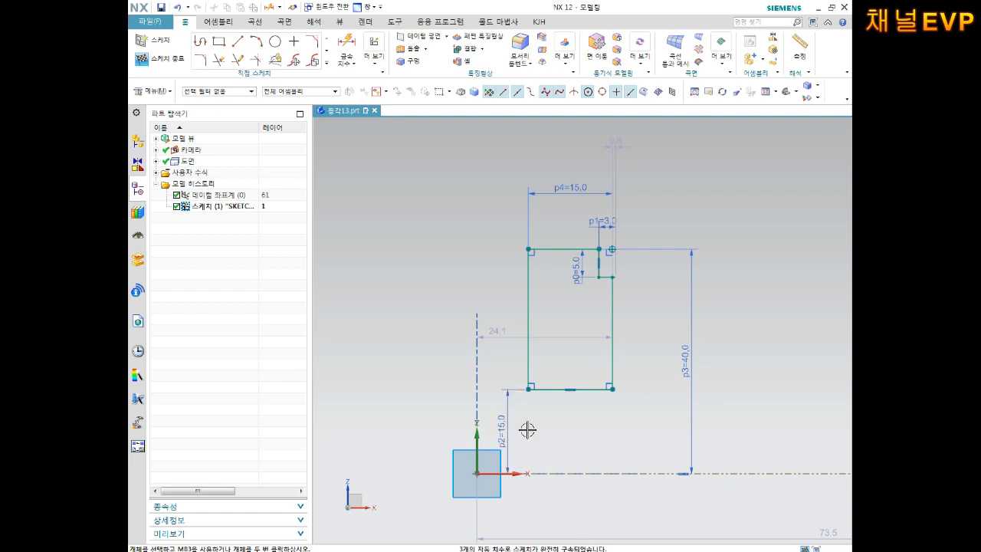
{"action": "mouse_move", "coordinate": [645, 374]}
{"action": "middle_mouse_down", "text": "shift"}
{"action": "mouse_move", "coordinate": [633, 315]}
{"action": "mouse_move", "coordinate": [638, 330]}
{"action": "middle_mouse_up", "text": "shift"}
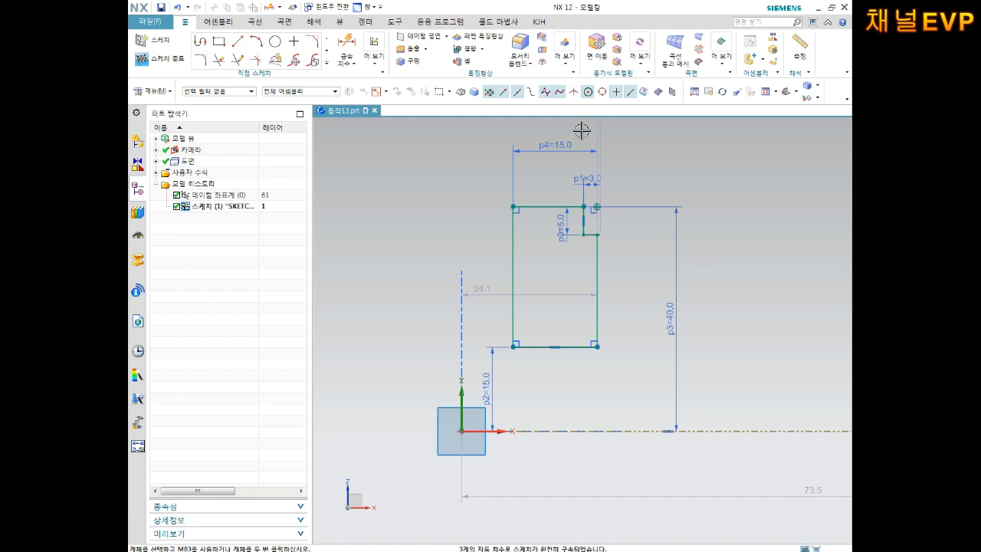
Finish the sketch and try to revolve the notched profile
{"action": "left_click", "coordinate": [151, 59]}
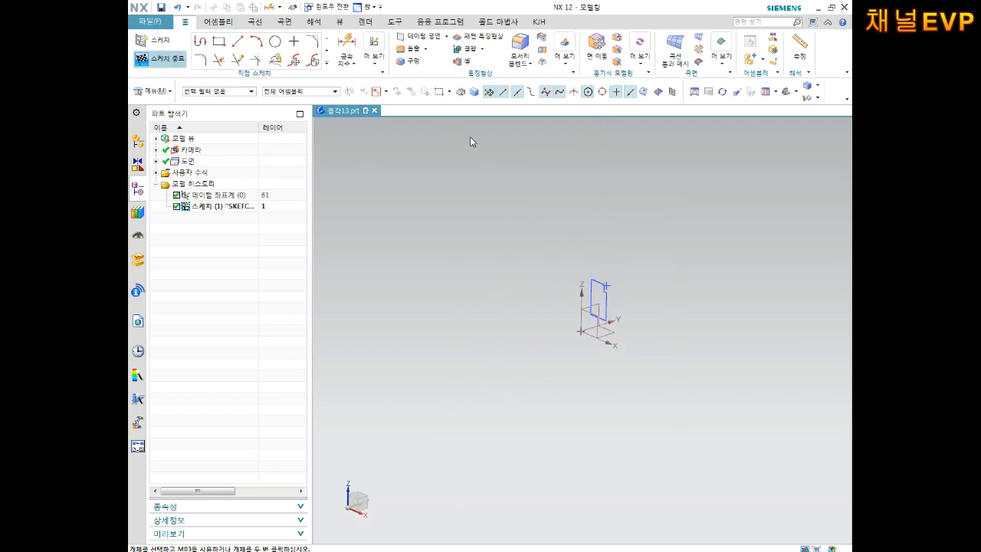
{"action": "scroll", "coordinate": [565, 304], "scroll_direction": "up", "scroll_amount": 3}
{"action": "scroll", "coordinate": [672, 328], "scroll_direction": "up", "scroll_amount": 2}
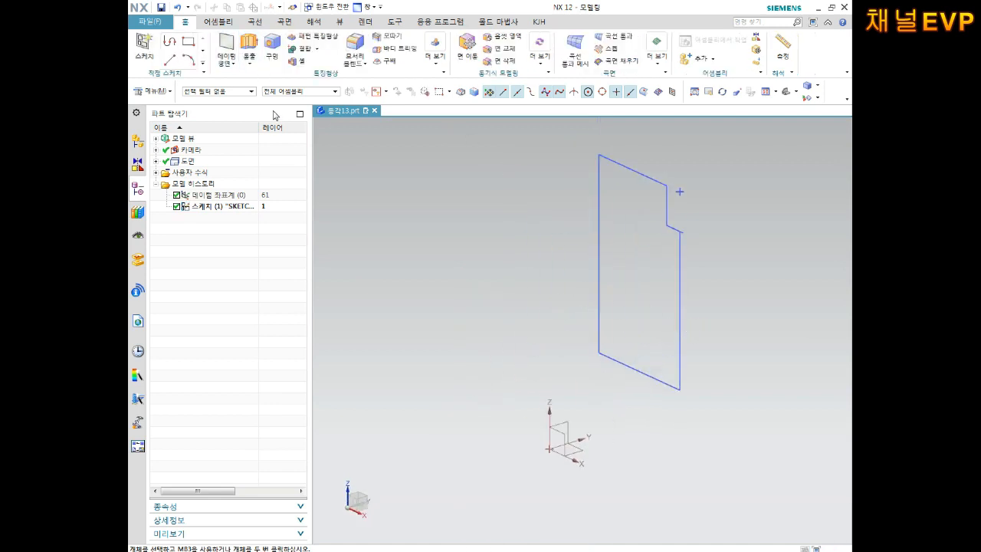
{"action": "left_click", "coordinate": [264, 97]}
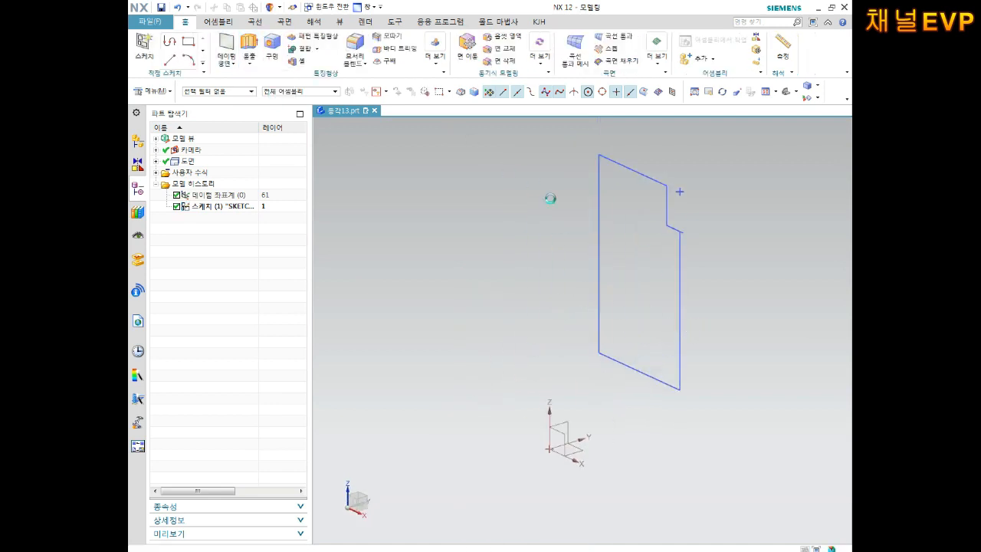
{"action": "left_click", "coordinate": [598, 230]}
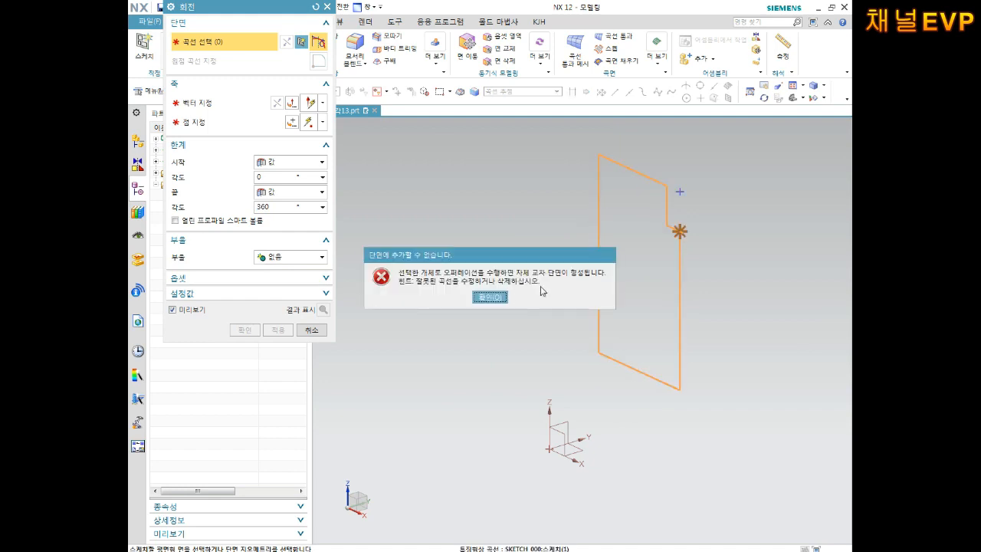
{"action": "left_click", "coordinate": [500, 298]}
{"action": "scroll", "coordinate": [675, 224], "scroll_direction": "up", "scroll_amount": 5}
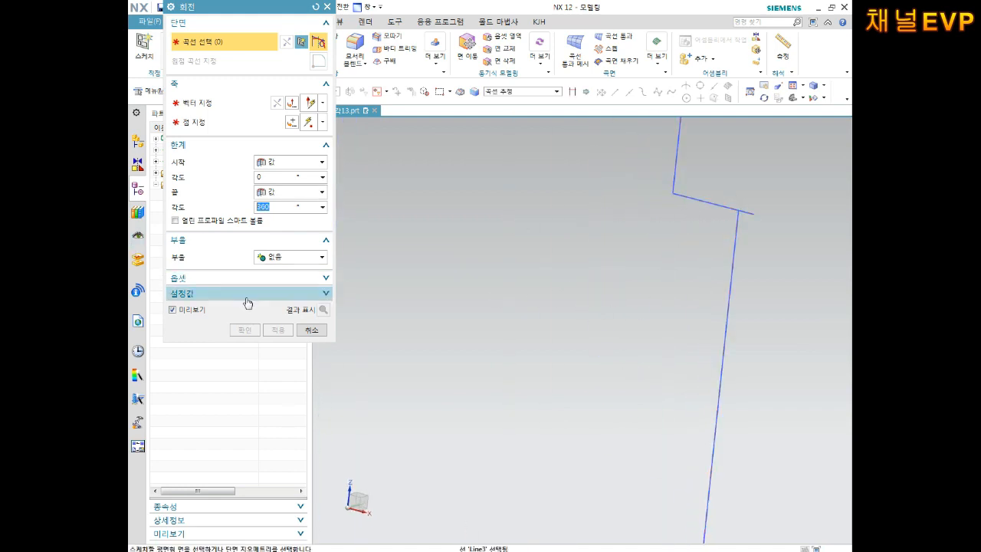
{"action": "key", "text": "Escape"}
Reopen the profile sketch, trim the notch line's overhang beyond the vertical right edge, and finish the sketch
{"action": "right_click", "coordinate": [214, 210]}
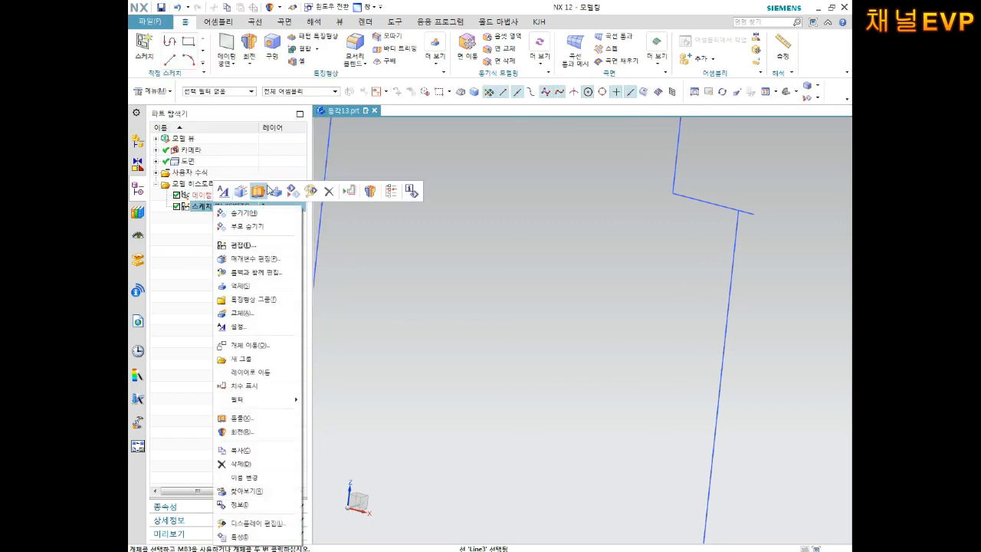
{"action": "left_click", "coordinate": [259, 229]}
{"action": "scroll", "coordinate": [528, 269], "scroll_direction": "up", "scroll_amount": 11}
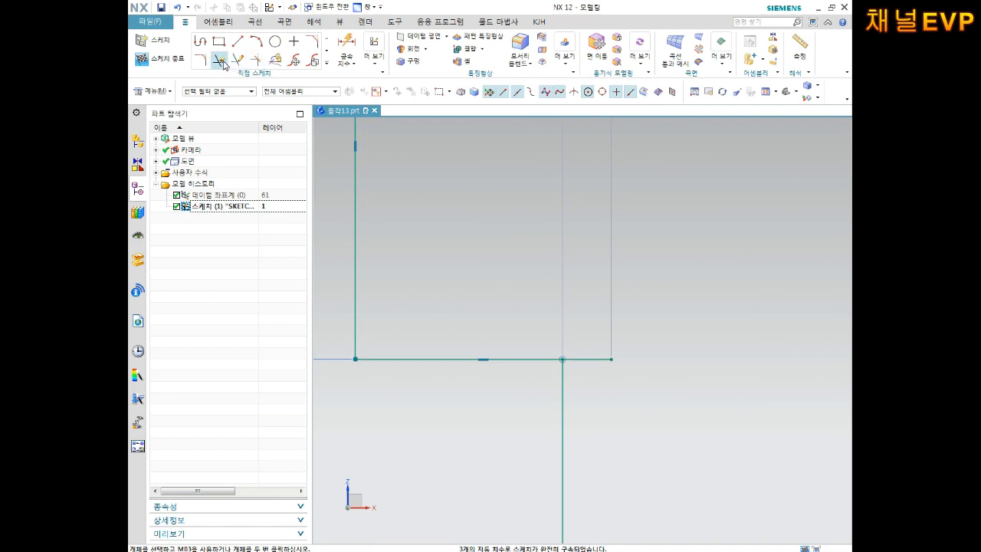
{"action": "left_click", "coordinate": [255, 62]}
{"action": "scroll", "coordinate": [618, 340], "scroll_direction": "down", "scroll_amount": 3}
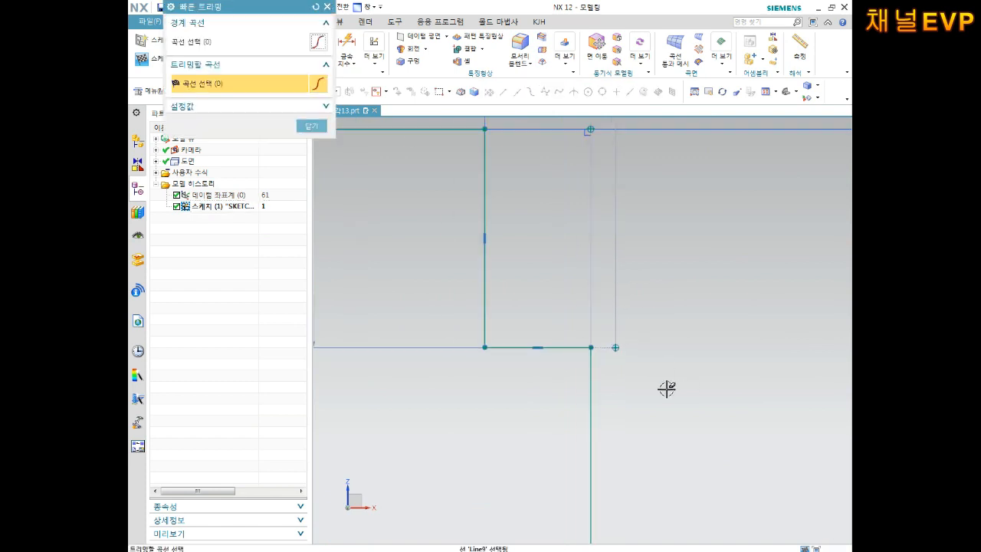
{"action": "left_click", "coordinate": [316, 127]}
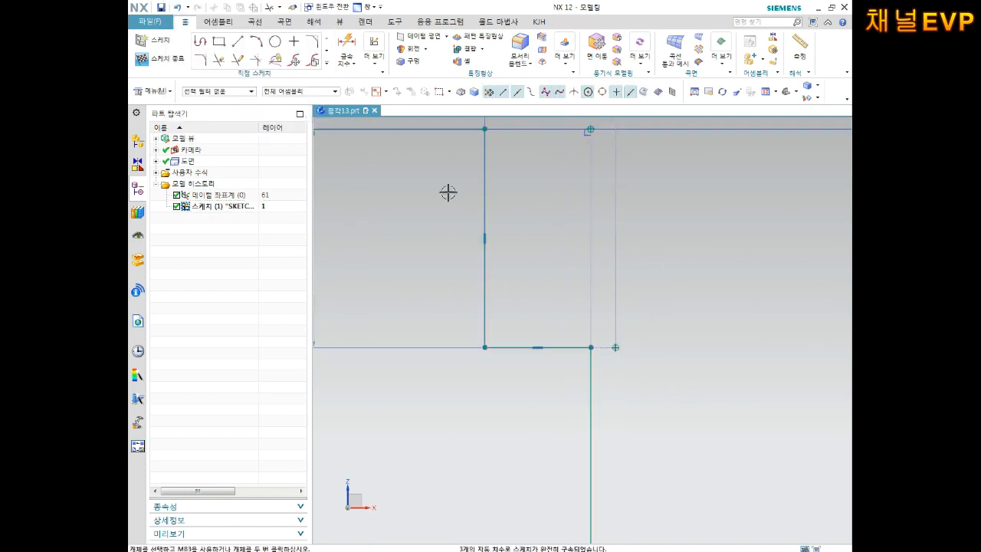
{"action": "left_click", "coordinate": [161, 59]}
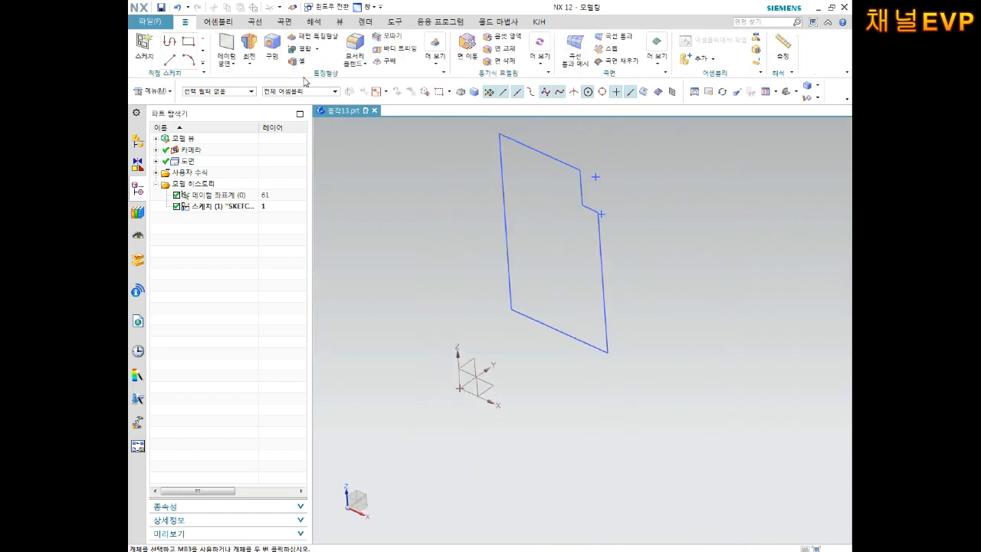
Revolve the closed notched profile 360° about the datum X axis into a stepped ring
{"action": "left_click", "coordinate": [251, 47]}
{"action": "left_click", "coordinate": [539, 322]}
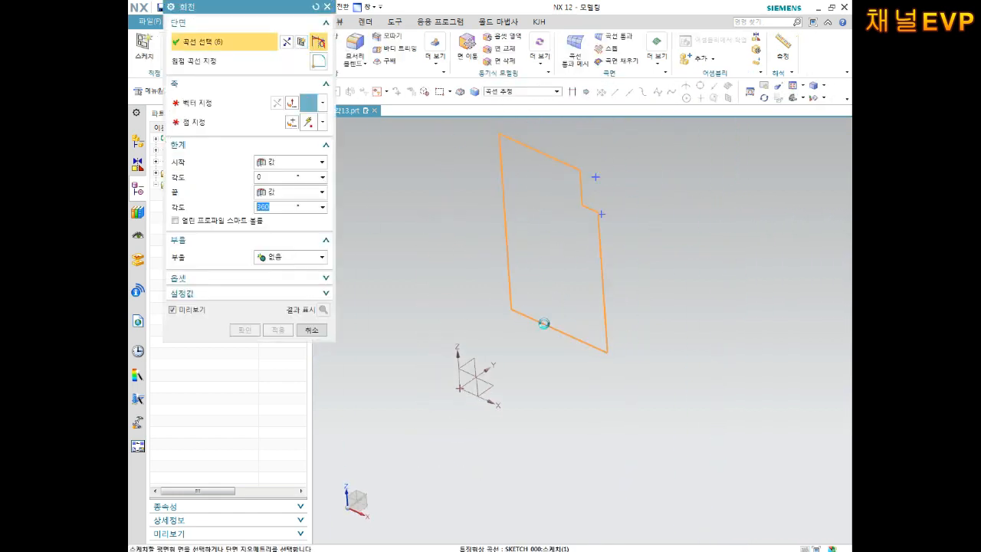
{"action": "left_click", "coordinate": [206, 103]}
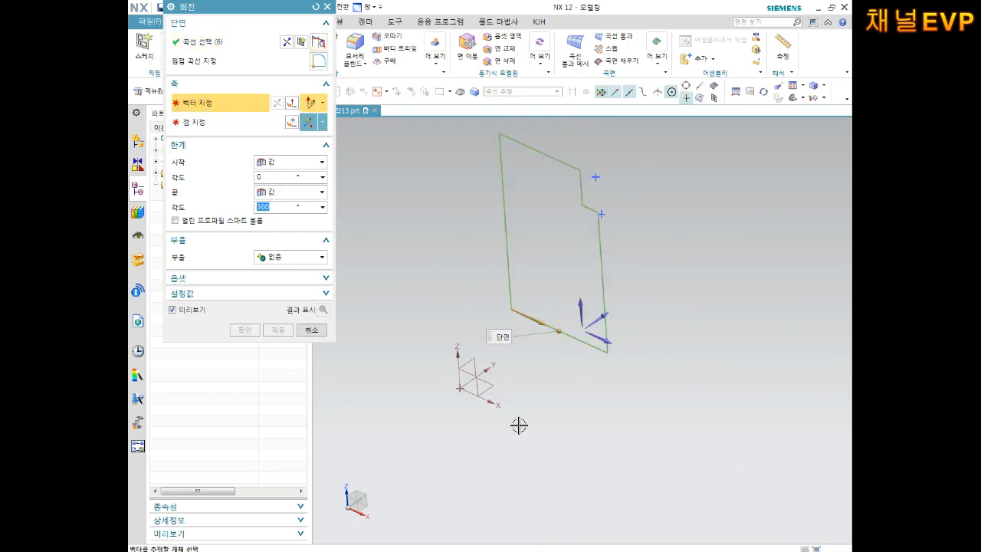
{"action": "left_click", "coordinate": [493, 403]}
{"action": "scroll", "coordinate": [495, 403], "scroll_direction": "down", "scroll_amount": 3}
{"action": "mouse_move", "coordinate": [530, 389]}
{"action": "middle_mouse_down"}
{"action": "mouse_move", "coordinate": [624, 364]}
{"action": "mouse_move", "coordinate": [595, 364]}
{"action": "mouse_move", "coordinate": [526, 410]}
{"action": "mouse_move", "coordinate": [467, 381]}
{"action": "mouse_move", "coordinate": [466, 352]}
{"action": "middle_mouse_up"}
{"action": "middle_click", "coordinate": [574, 368]}
Hide the profile sketch used for the revolved body
{"action": "right_click", "coordinate": [214, 206]}
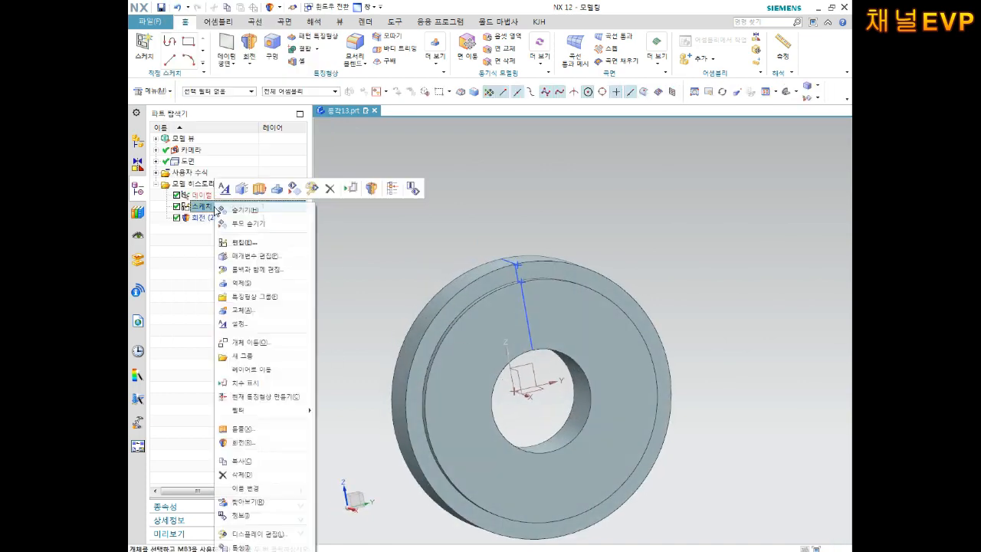
{"action": "left_click", "coordinate": [245, 210]}
{"action": "mouse_move", "coordinate": [445, 299]}
{"action": "middle_mouse_down"}
{"action": "mouse_move", "coordinate": [541, 307]}
{"action": "mouse_move", "coordinate": [532, 338]}
{"action": "mouse_move", "coordinate": [587, 331]}
{"action": "mouse_move", "coordinate": [460, 339]}
{"action": "mouse_move", "coordinate": [598, 324]}
{"action": "mouse_move", "coordinate": [583, 353]}
{"action": "middle_mouse_up"}
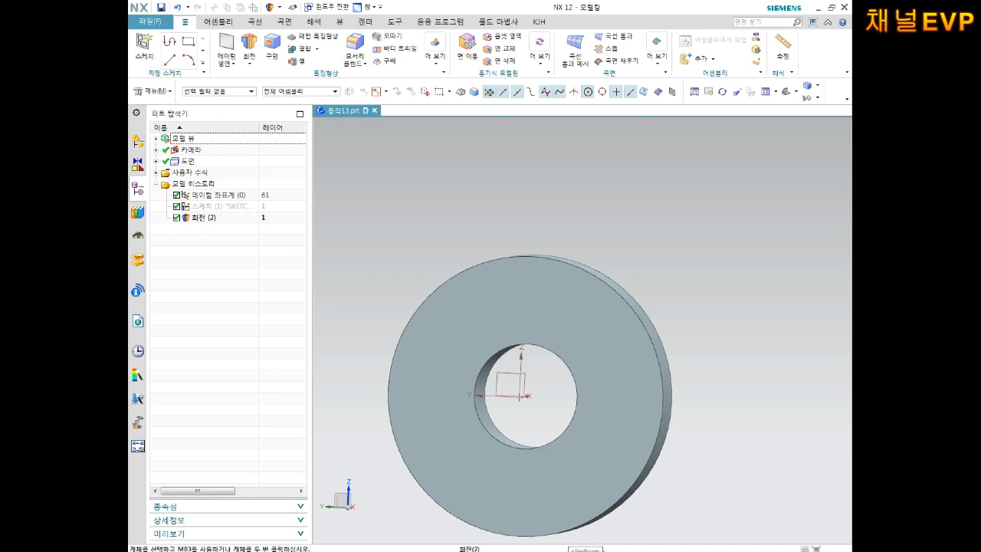
Start a threaded hole on the ring's flat face opposite the step and place its sketch point there
{"action": "middle_click_drag", "start_coordinate": [576, 376], "coordinate": [476, 360]}
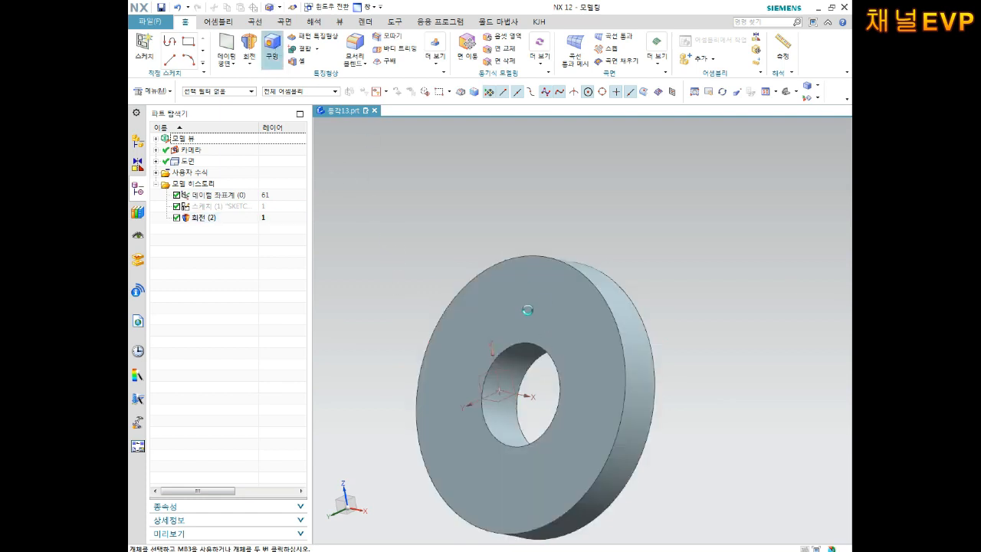
{"action": "middle_click_drag", "start_coordinate": [536, 302], "coordinate": [512, 301]}
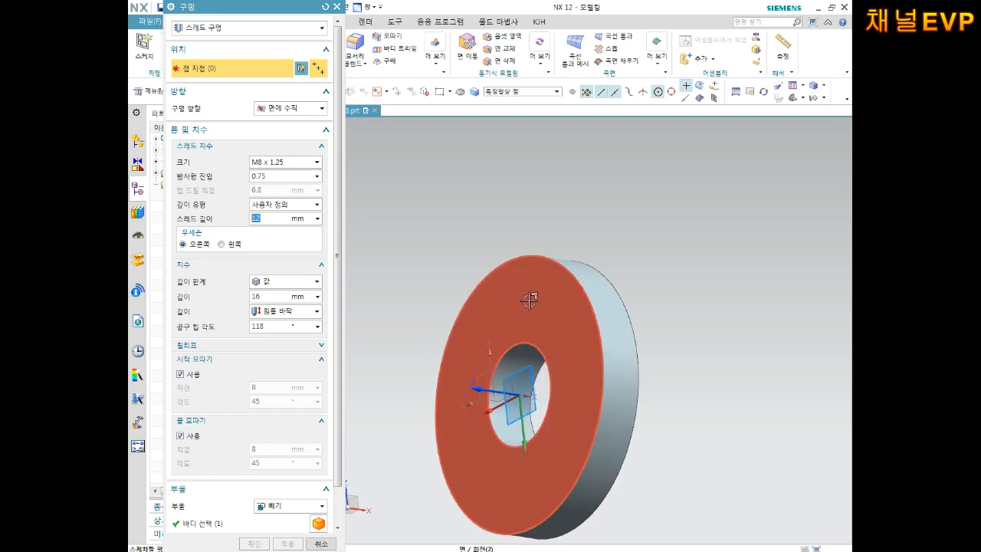
{"action": "left_click", "coordinate": [530, 299]}
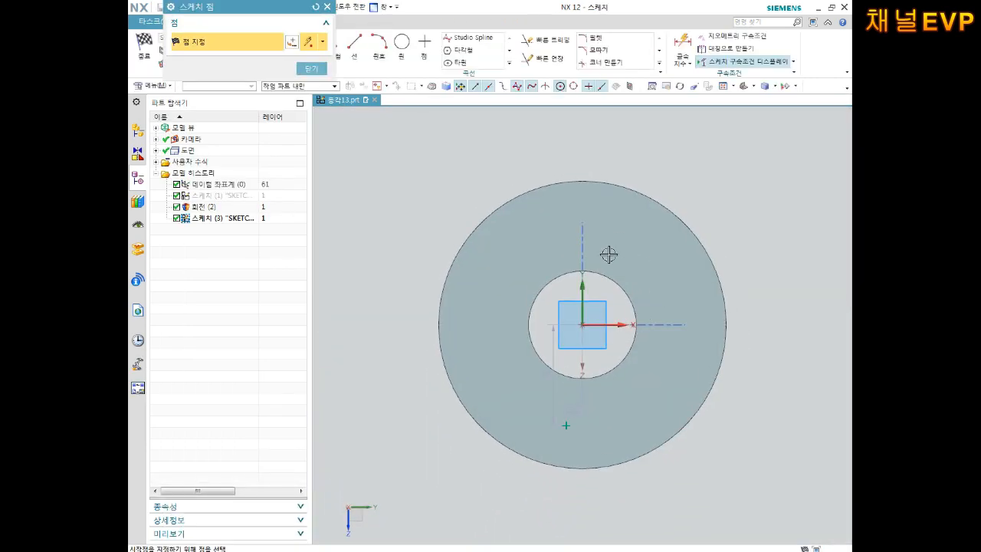
{"action": "scroll", "coordinate": [591, 313], "scroll_direction": "up", "scroll_amount": 2}
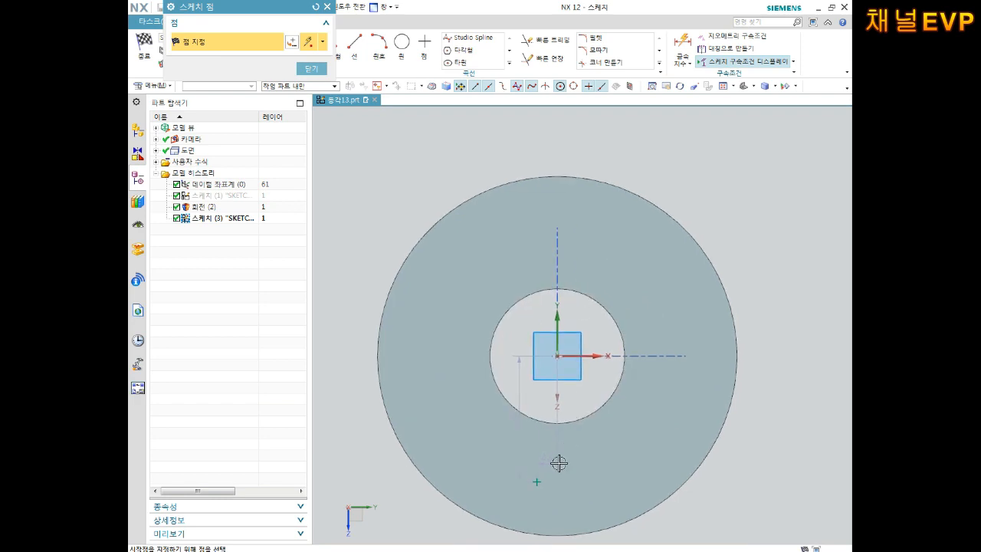
{"action": "left_click", "coordinate": [541, 482]}
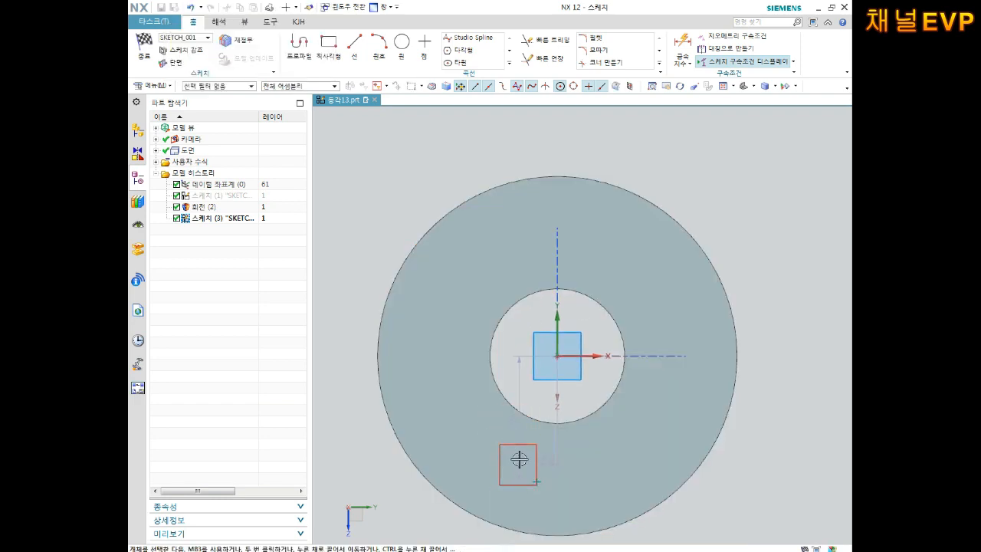
Move the hole's sketch point above the bore, about 32.1 mm above the centre and 2.4 mm left of the vertical axis
{"action": "mouse_move", "coordinate": [477, 349]}
{"action": "left_mouse_down"}
{"action": "mouse_move", "coordinate": [519, 268]}
{"action": "mouse_move", "coordinate": [521, 277]}
{"action": "left_mouse_up"}
{"action": "left_click", "coordinate": [509, 276]}
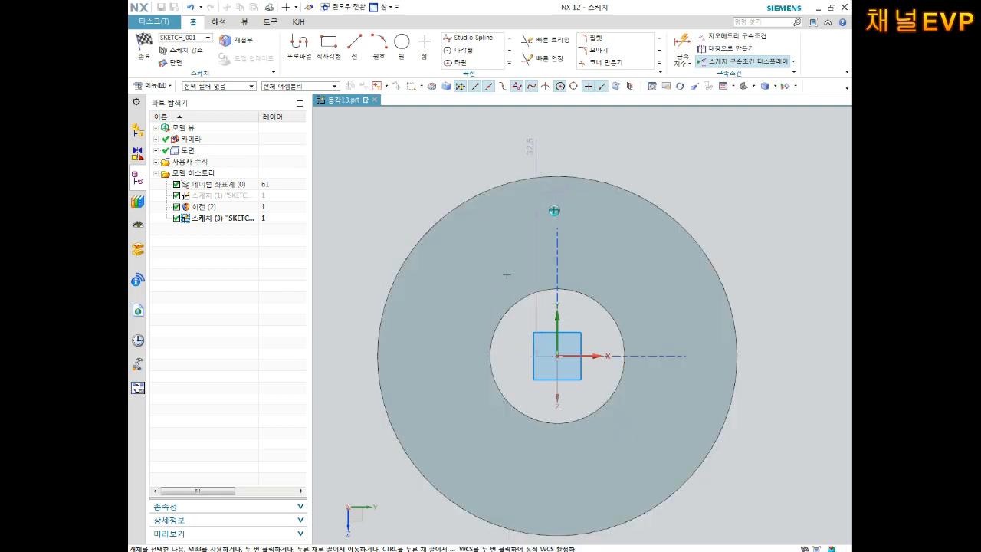
{"action": "scroll", "coordinate": [590, 225], "scroll_direction": "up", "scroll_amount": 3}
{"action": "scroll", "coordinate": [582, 241], "scroll_direction": "down", "scroll_amount": 3}
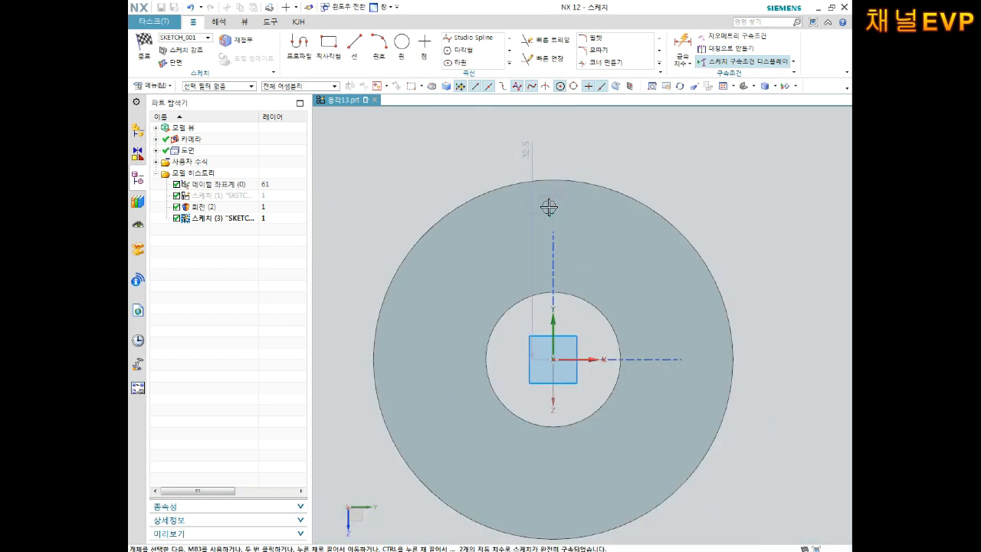
{"action": "mouse_move", "coordinate": [553, 212]}
{"action": "left_mouse_down"}
{"action": "mouse_move", "coordinate": [506, 257]}
{"action": "mouse_move", "coordinate": [552, 217]}
{"action": "left_mouse_up"}
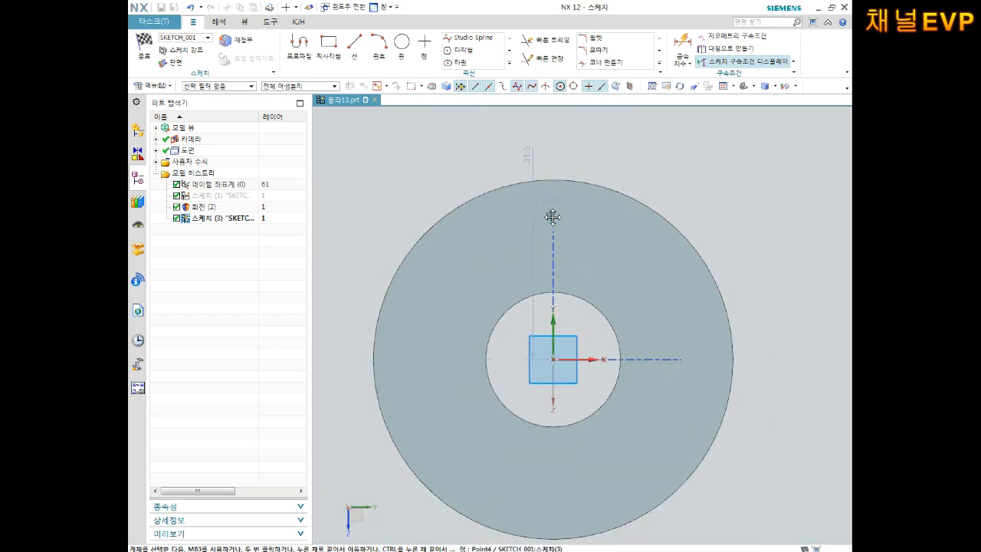
{"action": "middle_click_drag", "start_coordinate": [606, 339], "coordinate": [605, 332], "text": "shift"}
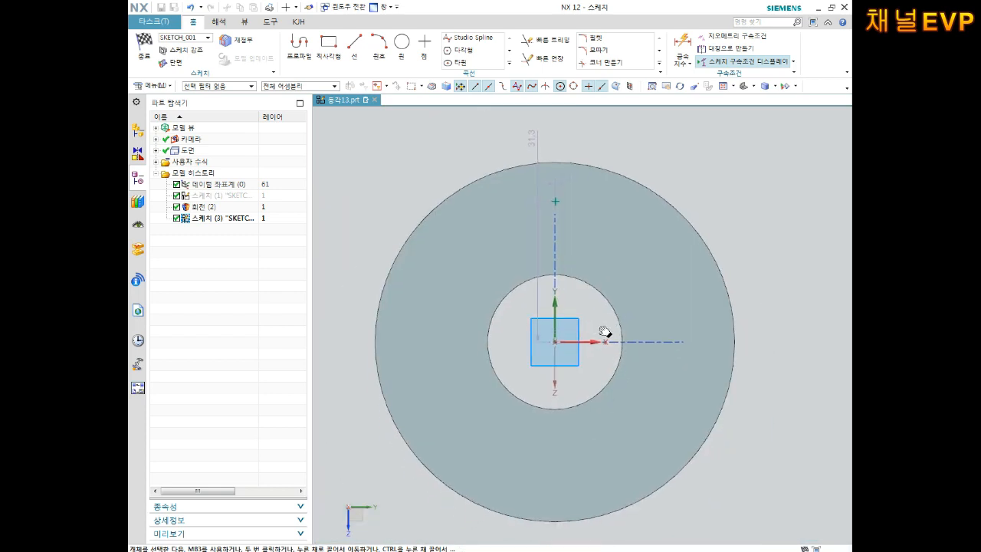
{"action": "scroll", "coordinate": [582, 272], "scroll_direction": "up", "scroll_amount": 1}
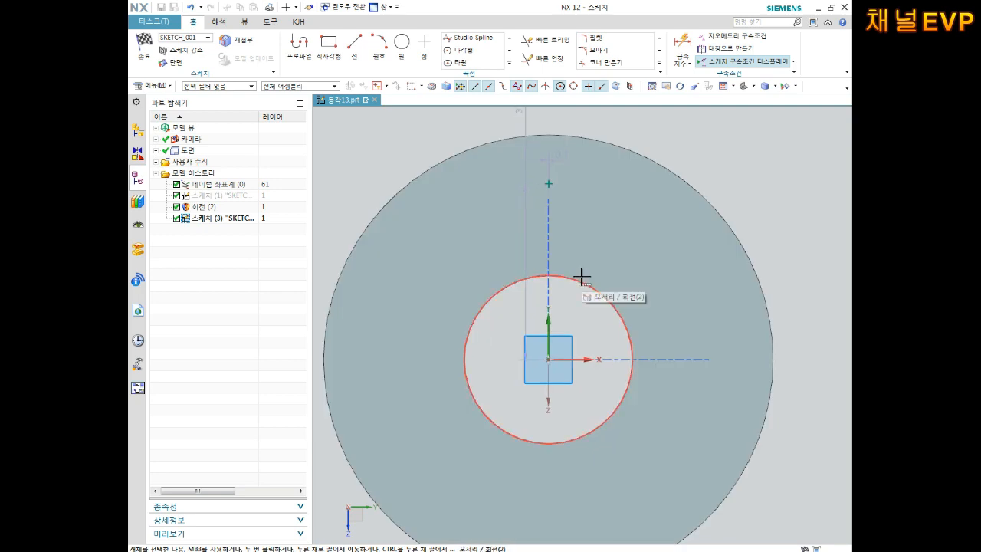
{"action": "middle_click_drag", "start_coordinate": [580, 281], "coordinate": [595, 301], "text": "shift"}
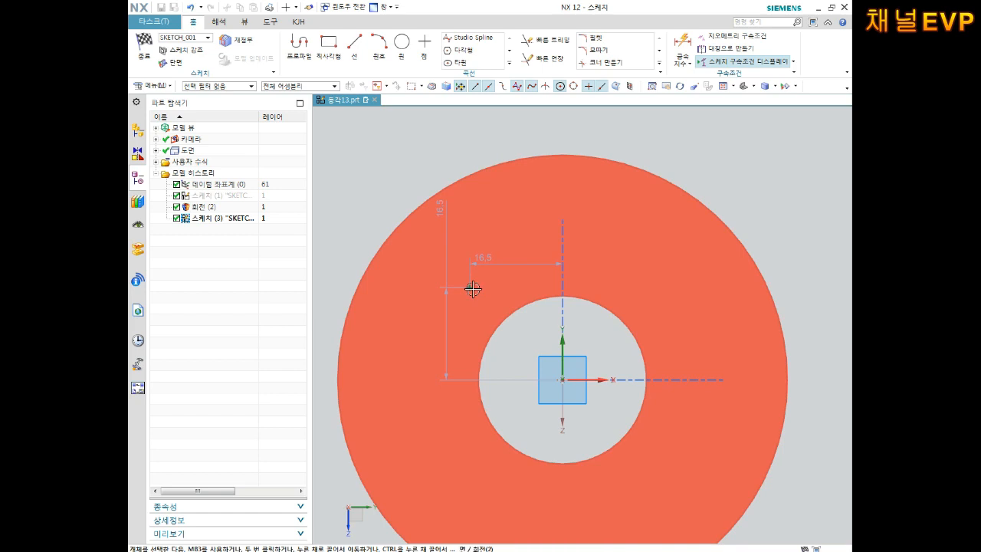
{"action": "left_click_drag", "start_coordinate": [471, 288], "coordinate": [549, 200]}
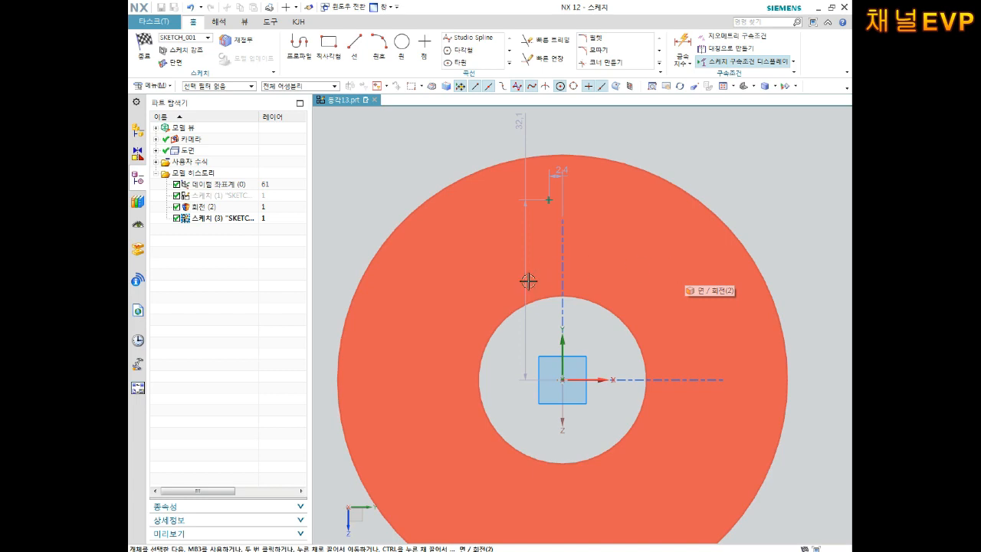
Constrain the hole's sketch point onto the vertical Y axis with Point on Curve
{"action": "left_click", "coordinate": [565, 342]}
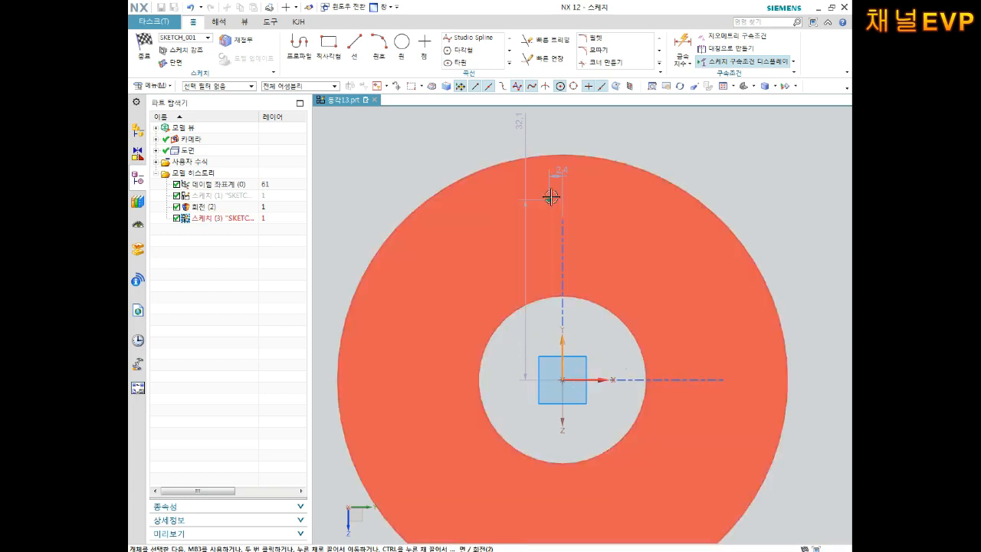
{"action": "left_click", "coordinate": [548, 199]}
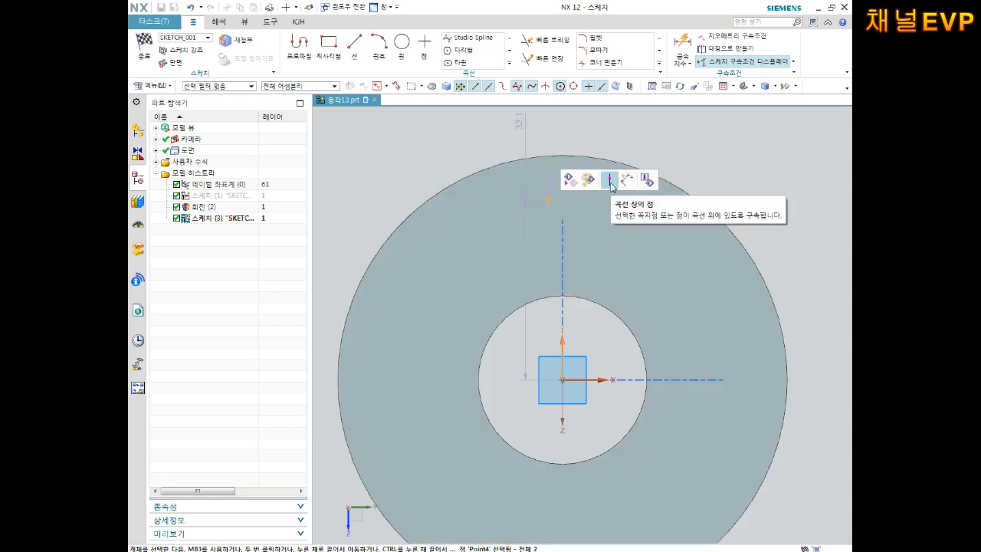
{"action": "left_click", "coordinate": [611, 182]}
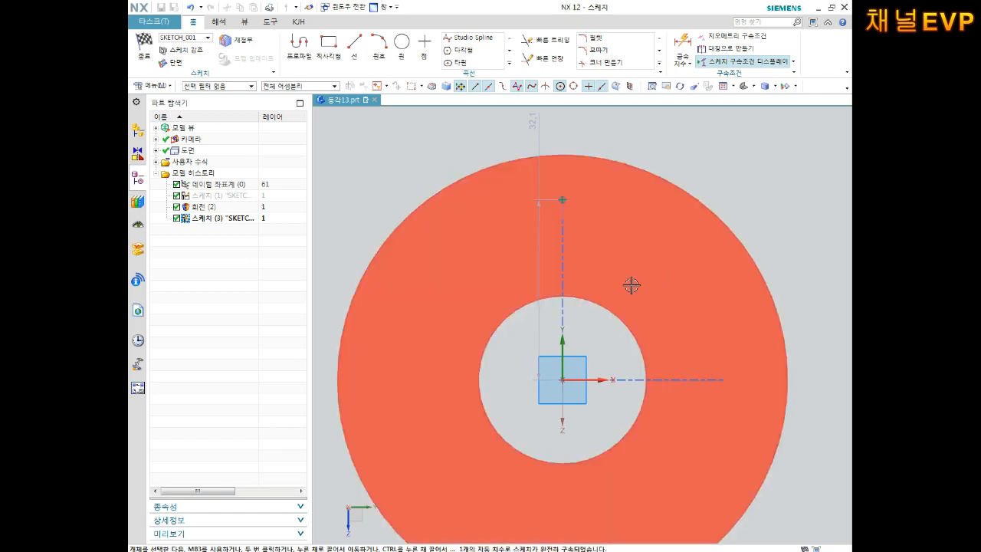
{"action": "key", "text": "d"}
{"action": "left_click", "coordinate": [563, 199]}
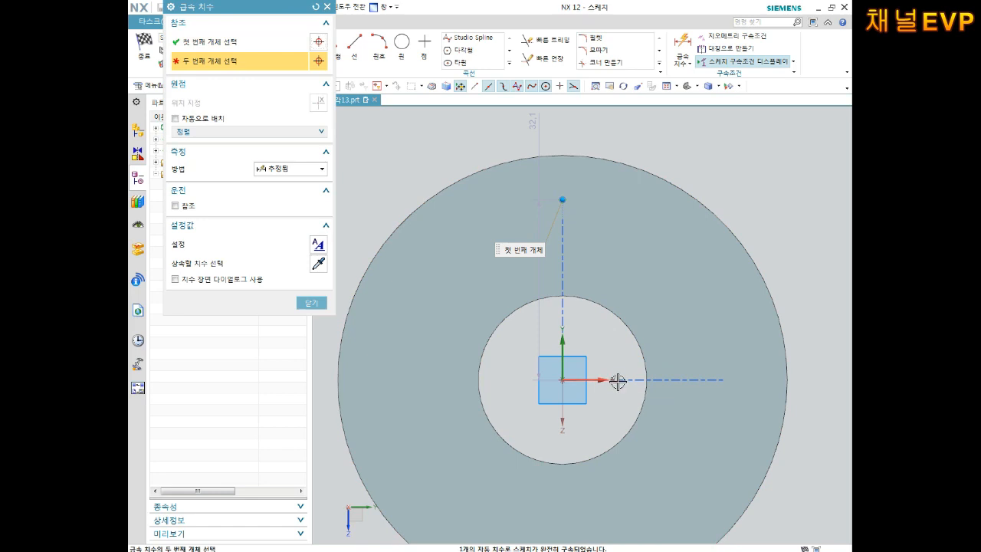
{"action": "key", "text": "Escape"}
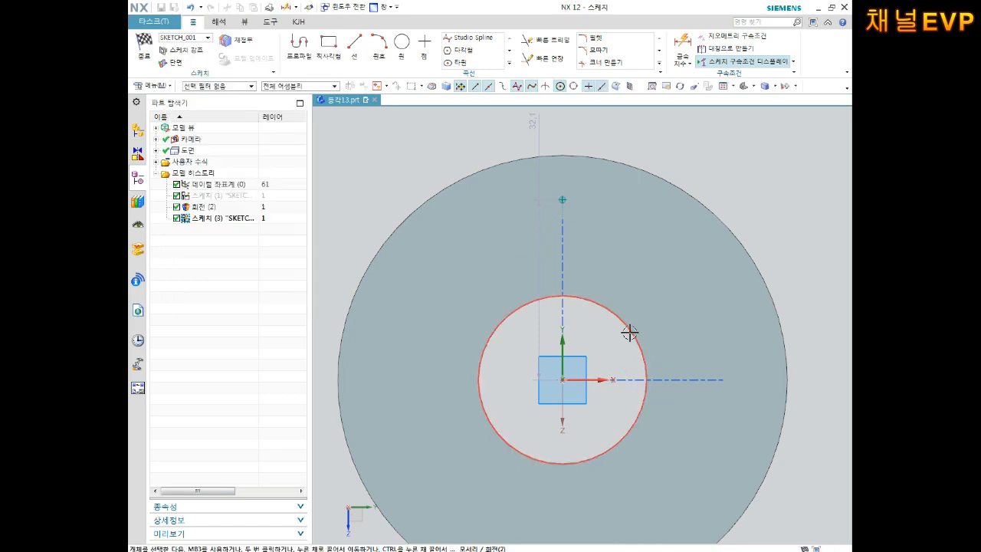
Dimension the hole's sketch point 25 mm above the horizontal axis with Rapid Dimension
{"action": "key", "text": "d"}
{"action": "left_click", "coordinate": [565, 199]}
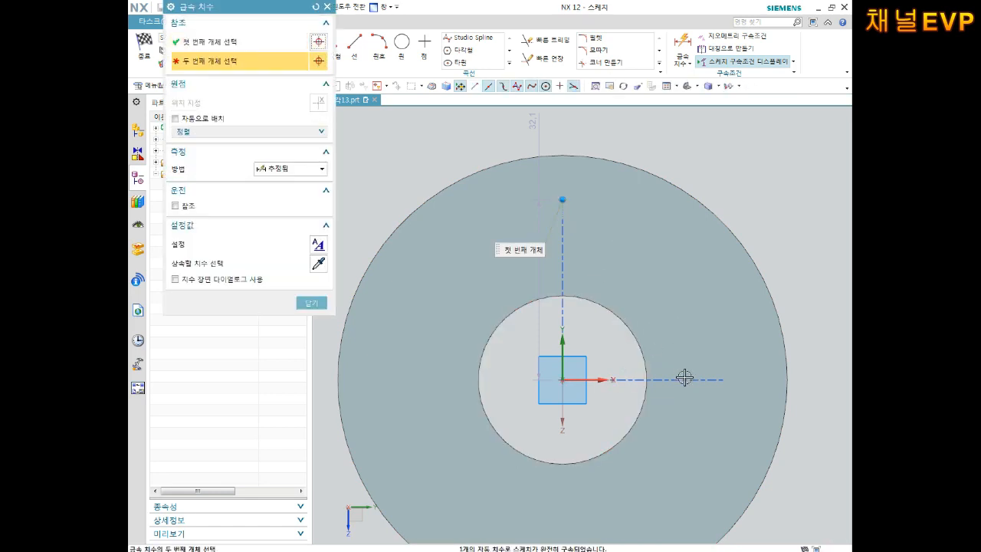
{"action": "left_click", "coordinate": [652, 380]}
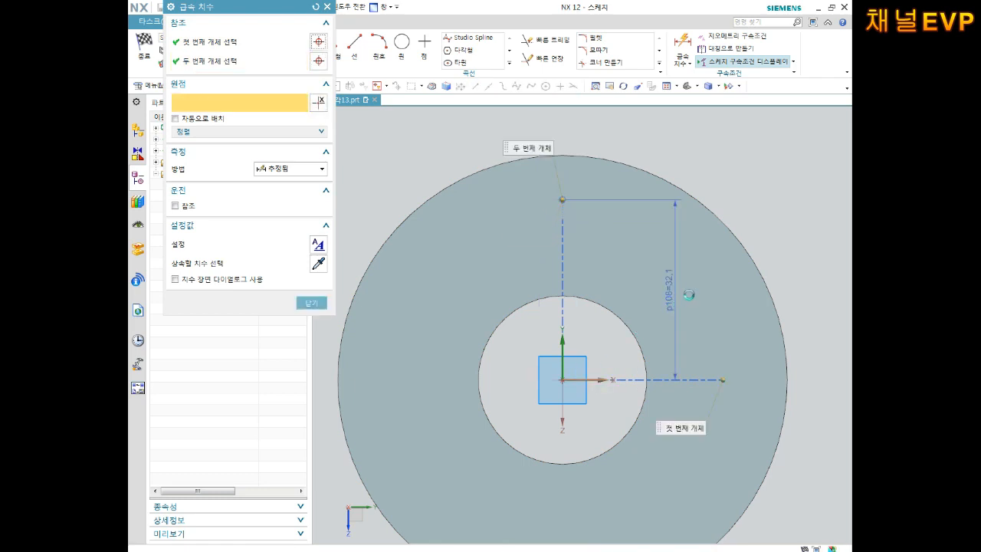
{"action": "left_click", "coordinate": [686, 351]}
{"action": "type", "text": "25"}
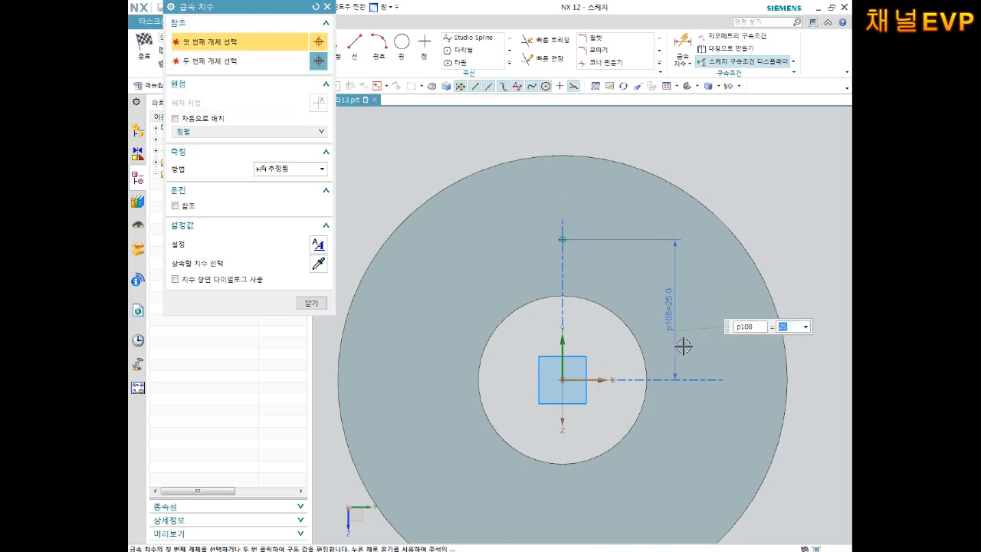
{"action": "key", "text": "Return"}
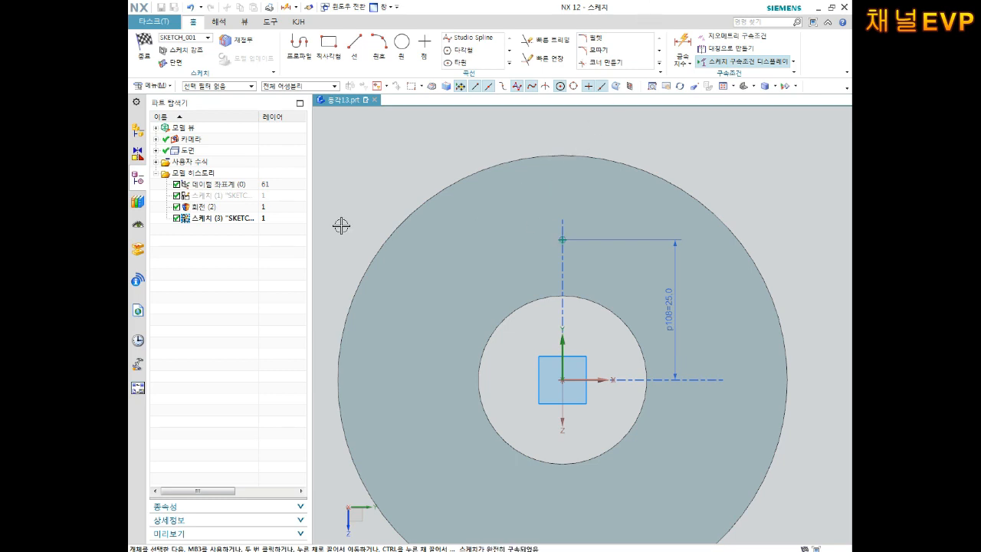
Finish the hole's point sketch and create the threaded hole on the ring's flat face
{"action": "left_click", "coordinate": [144, 46]}
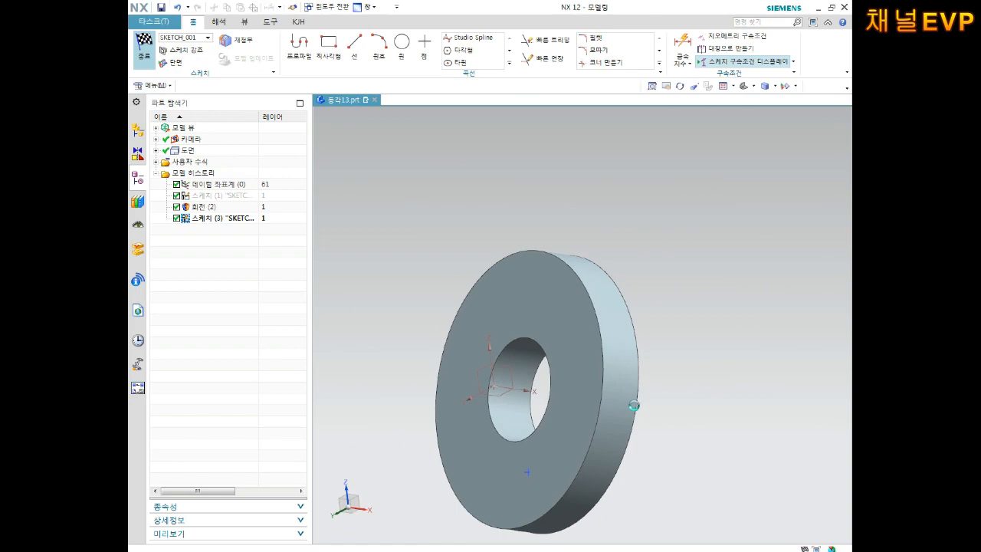
{"action": "middle_click", "coordinate": [522, 435]}
{"action": "mouse_move", "coordinate": [606, 361]}
{"action": "middle_mouse_down"}
{"action": "mouse_move", "coordinate": [654, 324]}
{"action": "mouse_move", "coordinate": [596, 382]}
{"action": "mouse_move", "coordinate": [637, 335]}
{"action": "mouse_move", "coordinate": [598, 361]}
{"action": "middle_mouse_up"}
Edit the threaded hole's parameters, changing its type to General Hole and its form to Counterbored
{"action": "right_click", "coordinate": [240, 230]}
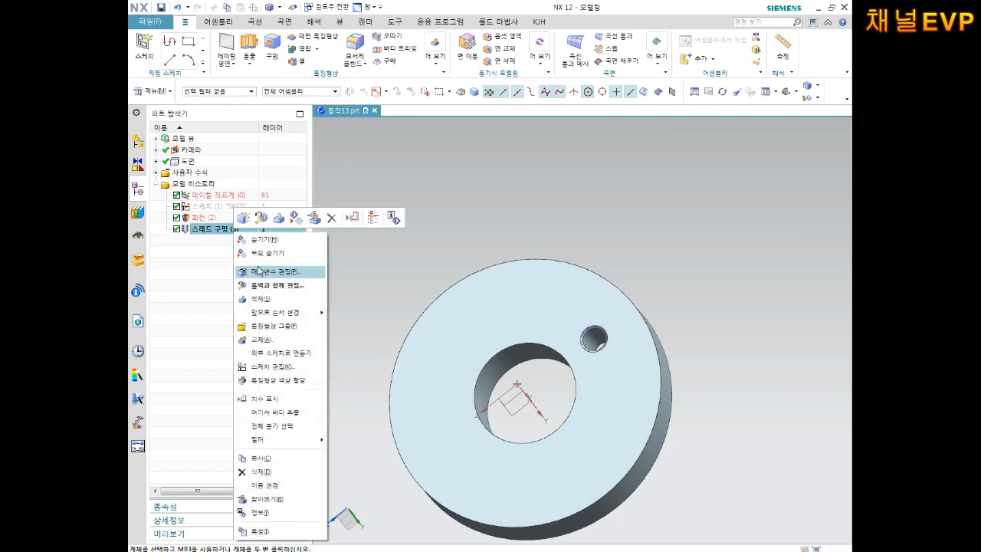
{"action": "left_click", "coordinate": [260, 273]}
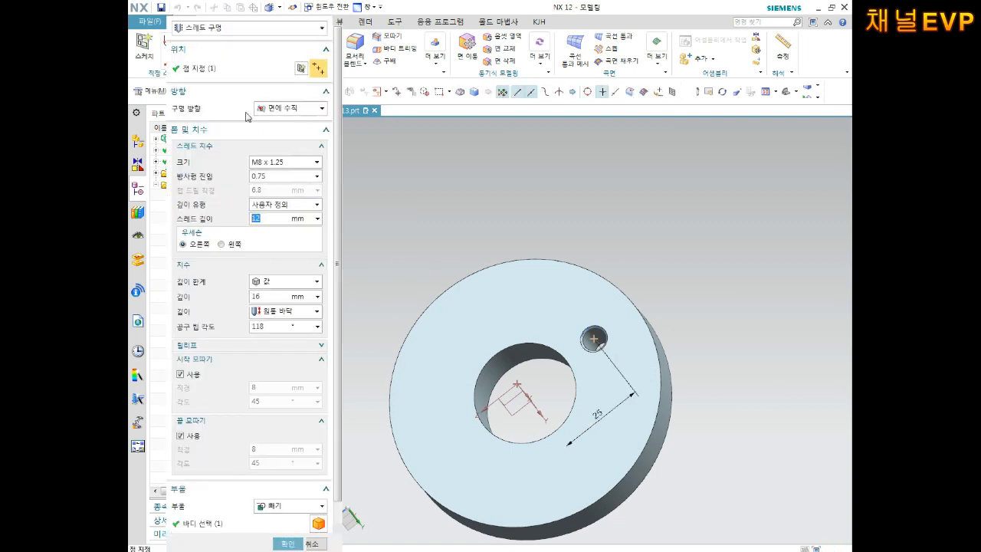
{"action": "left_click", "coordinate": [216, 28]}
{"action": "left_click", "coordinate": [209, 41]}
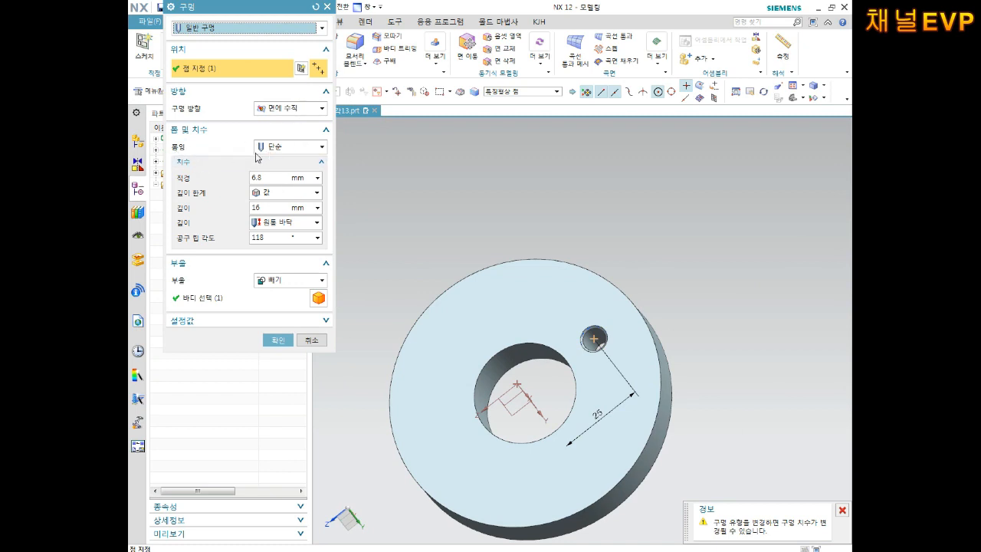
{"action": "left_click", "coordinate": [311, 148]}
{"action": "left_click", "coordinate": [295, 170]}
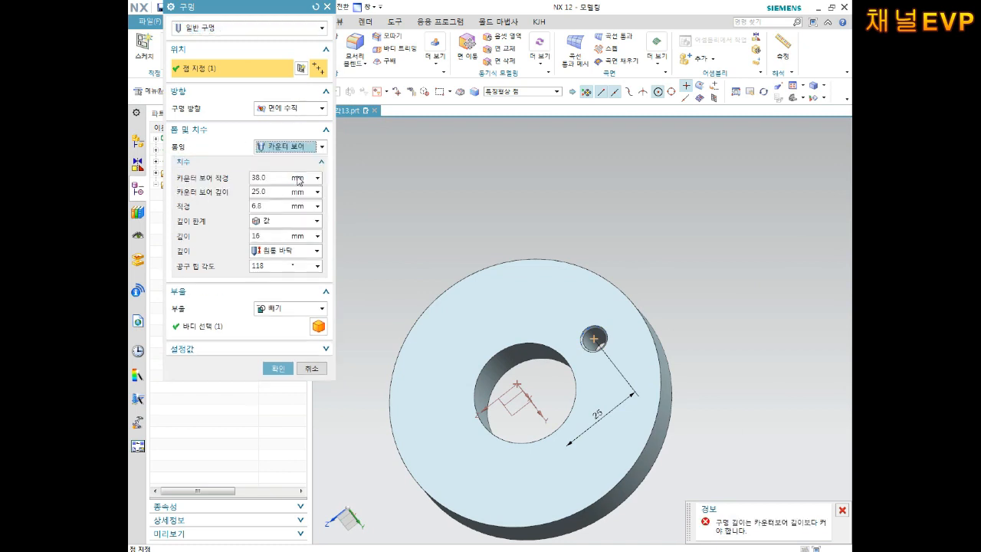
Set the counterbore diameter to 16 mm, the counterbore depth to 10 mm and the hole diameter to 8.5 mm
{"action": "left_click", "coordinate": [273, 178]}
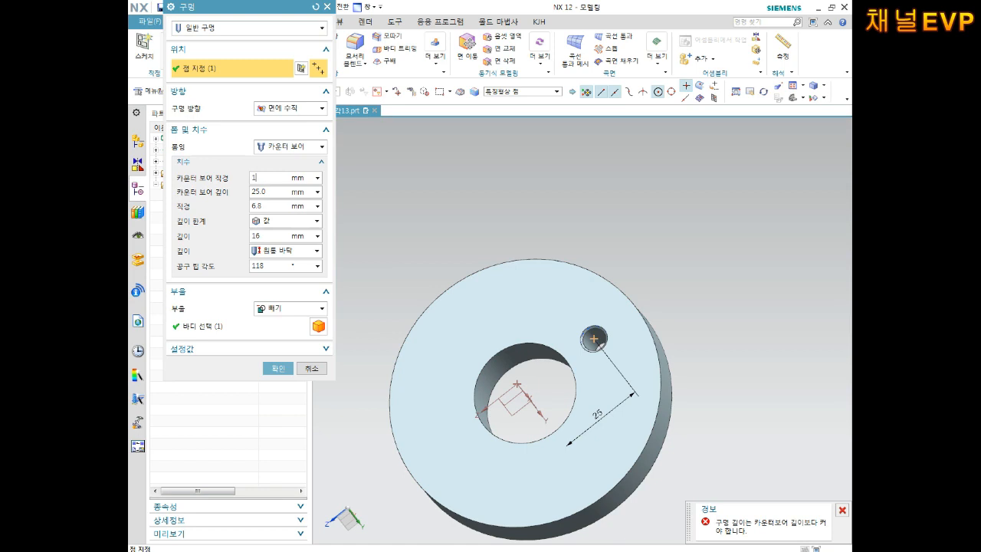
{"action": "type", "text": "16"}
{"action": "key", "text": "Tab"}
{"action": "key", "text": "Tab"}
{"action": "type", "text": "8"}
{"action": "key", "text": "Tab"}
{"action": "key", "text": "Tab"}
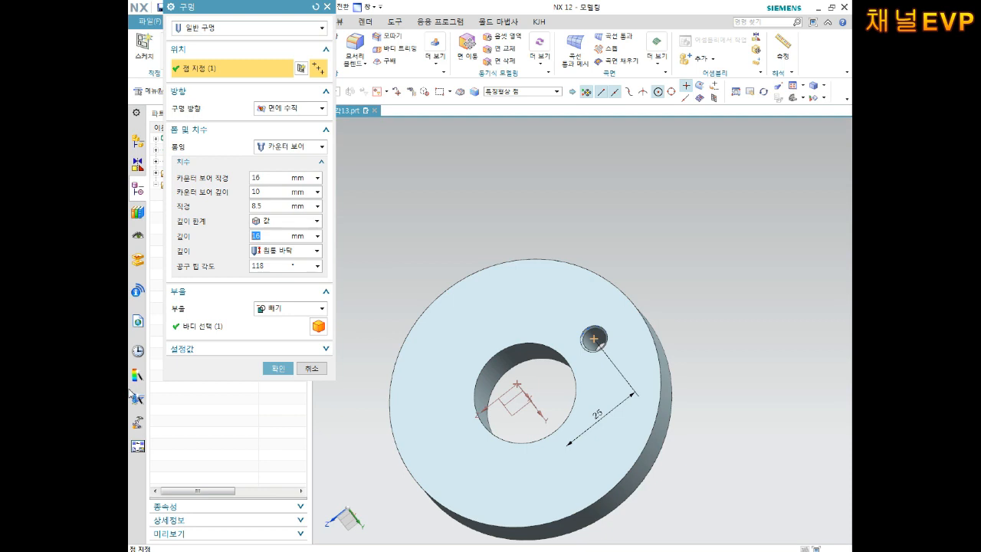
Set the counterbored hole's depth limit to Through Body and apply the hole changes
{"action": "left_click", "coordinate": [266, 226]}
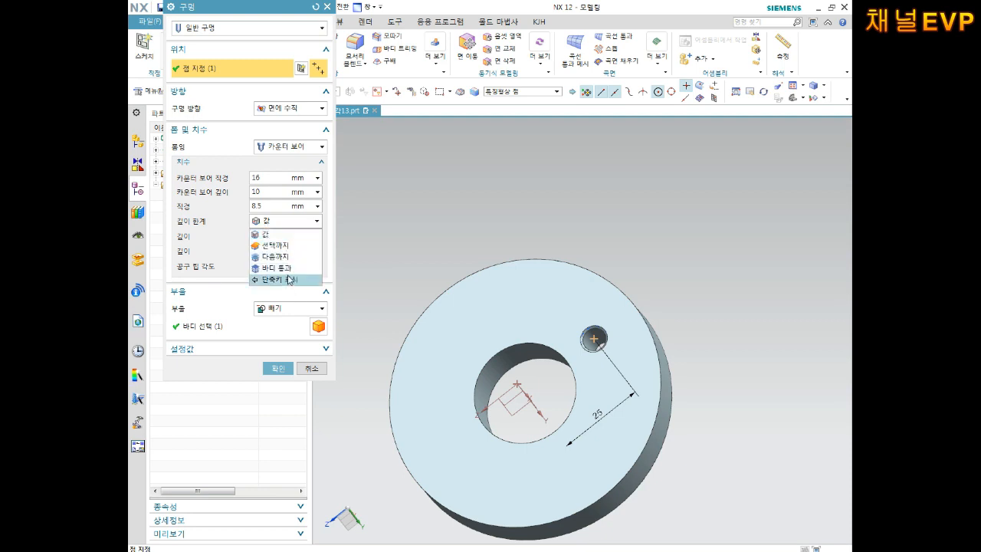
{"action": "left_click", "coordinate": [288, 281]}
{"action": "middle_click_drag", "start_coordinate": [587, 361], "coordinate": [591, 326]}
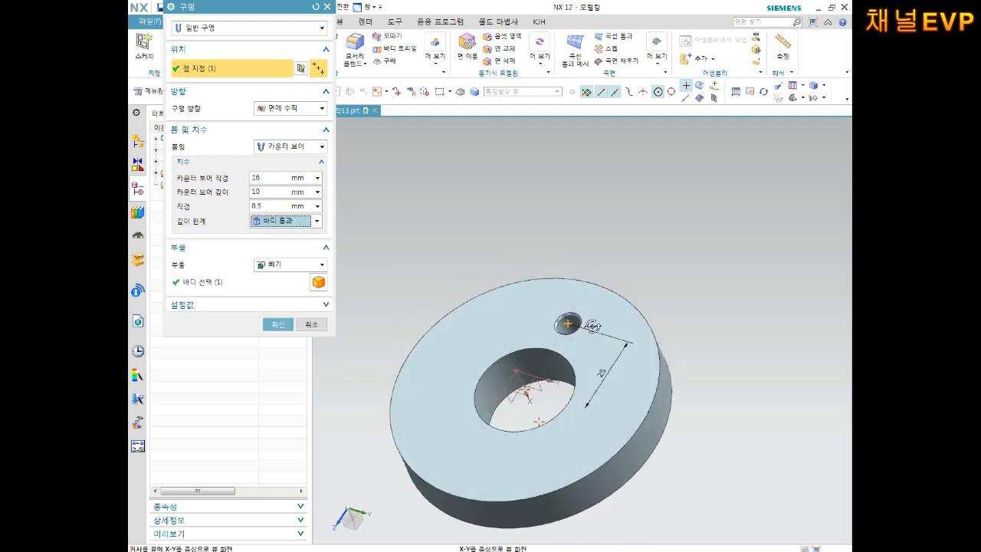
{"action": "left_click", "coordinate": [282, 335]}
{"action": "middle_click_drag", "start_coordinate": [569, 339], "coordinate": [546, 360]}
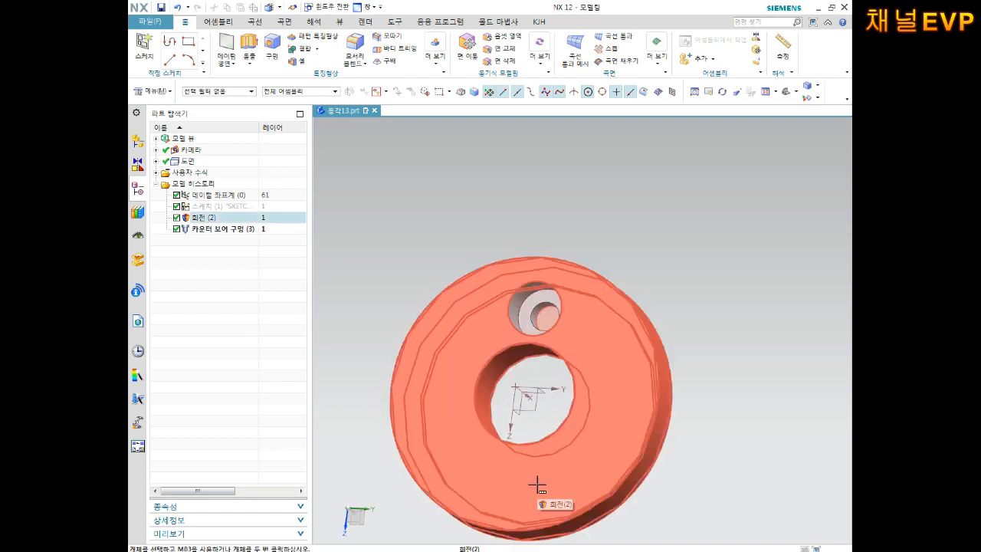
Edit the counterbored hole to a 14 mm counterbore diameter, 8 mm counterbore depth and 6.5 mm hole diameter
{"action": "right_click", "coordinate": [220, 229]}
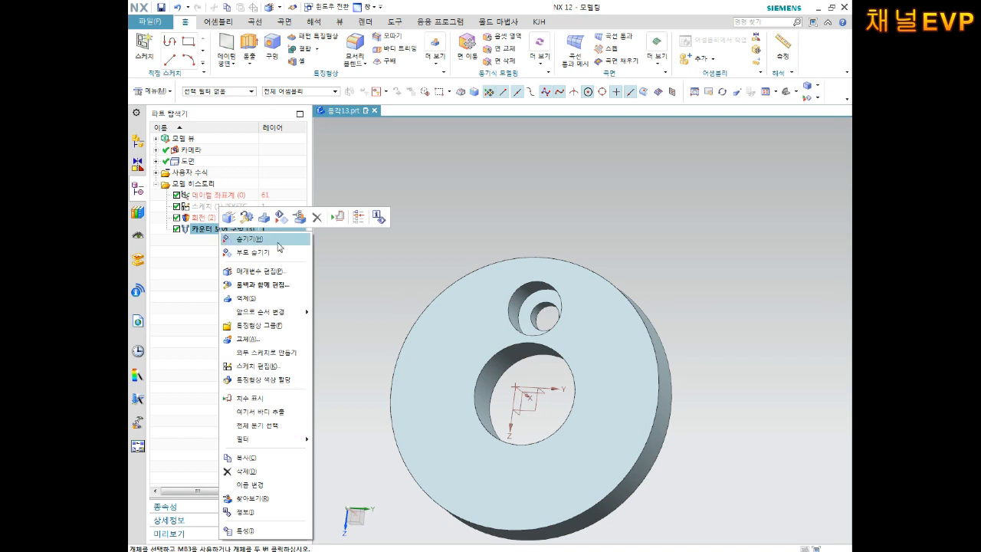
{"action": "left_click", "coordinate": [261, 276]}
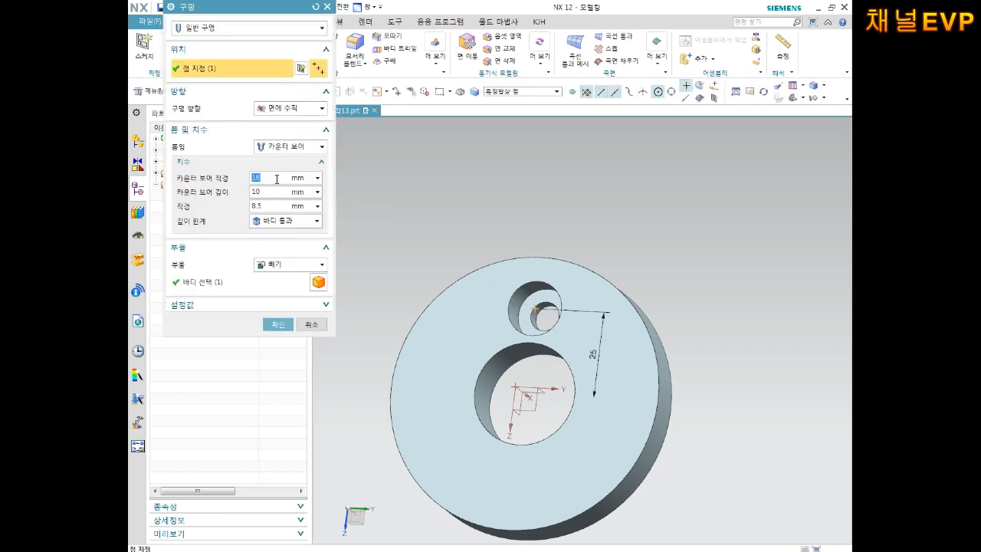
{"action": "type", "text": "1"}
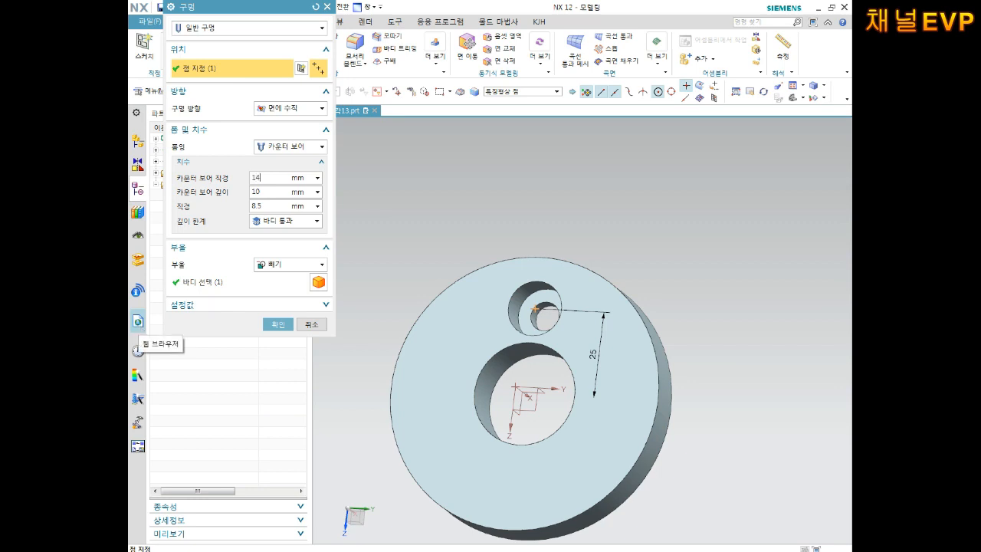
{"action": "type", "text": "8"}
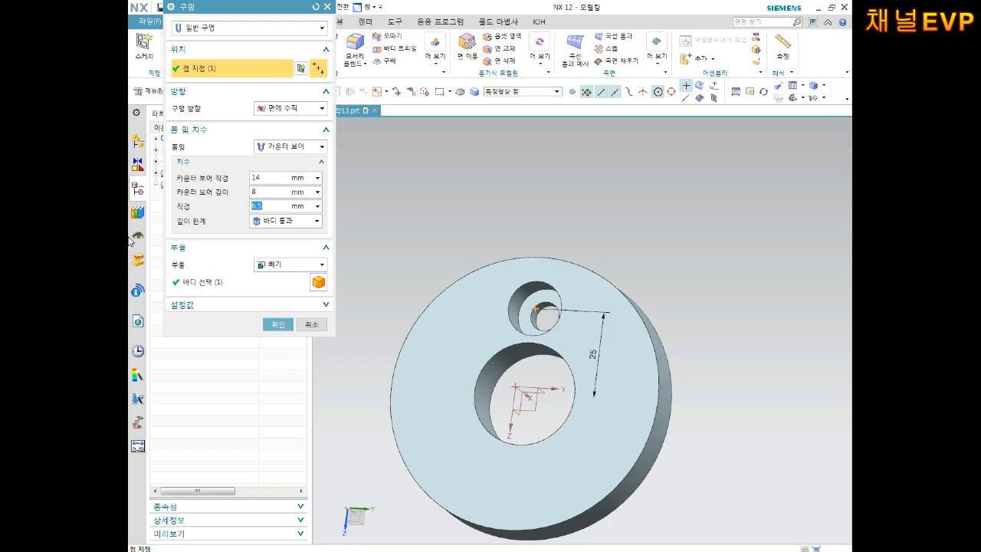
{"action": "left_click", "coordinate": [277, 324]}
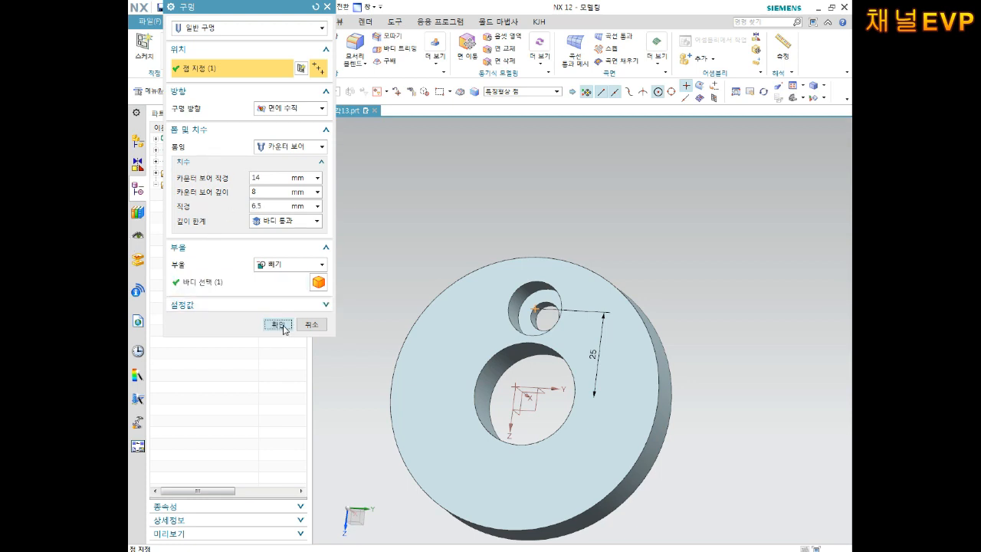
{"action": "middle_click_drag", "start_coordinate": [591, 337], "coordinate": [589, 308]}
{"action": "middle_click_drag", "start_coordinate": [567, 377], "coordinate": [395, 100], "text": "shift"}
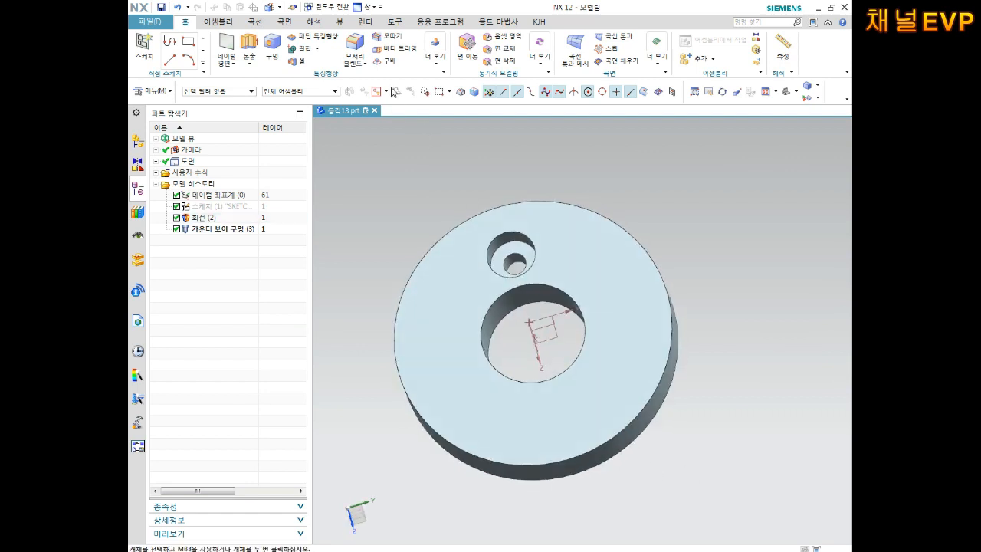
Start a Pattern Feature of the counterbored hole with a circular layout
{"action": "left_click", "coordinate": [313, 35]}
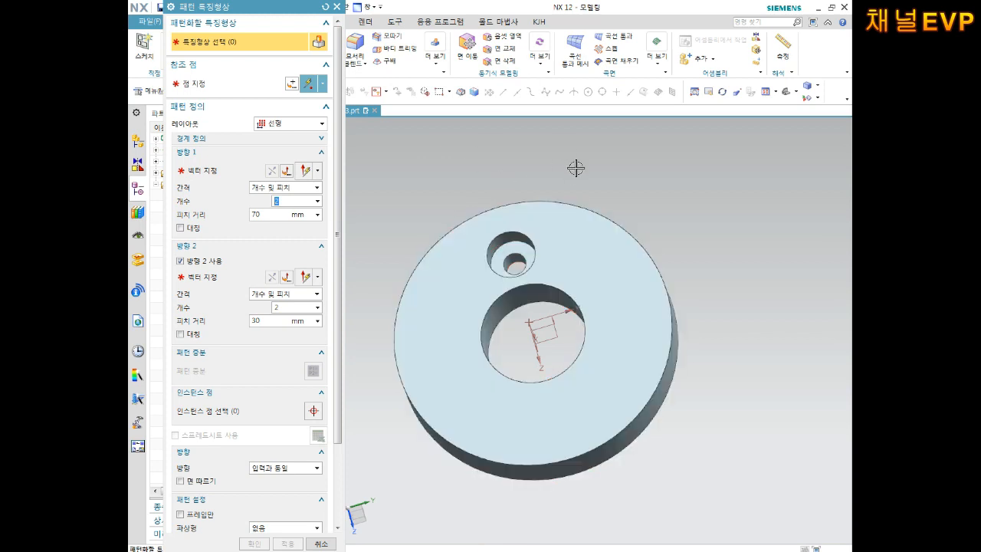
{"action": "middle_click_drag", "start_coordinate": [575, 156], "coordinate": [569, 147]}
{"action": "scroll", "coordinate": [568, 248], "scroll_direction": "up", "scroll_amount": 3}
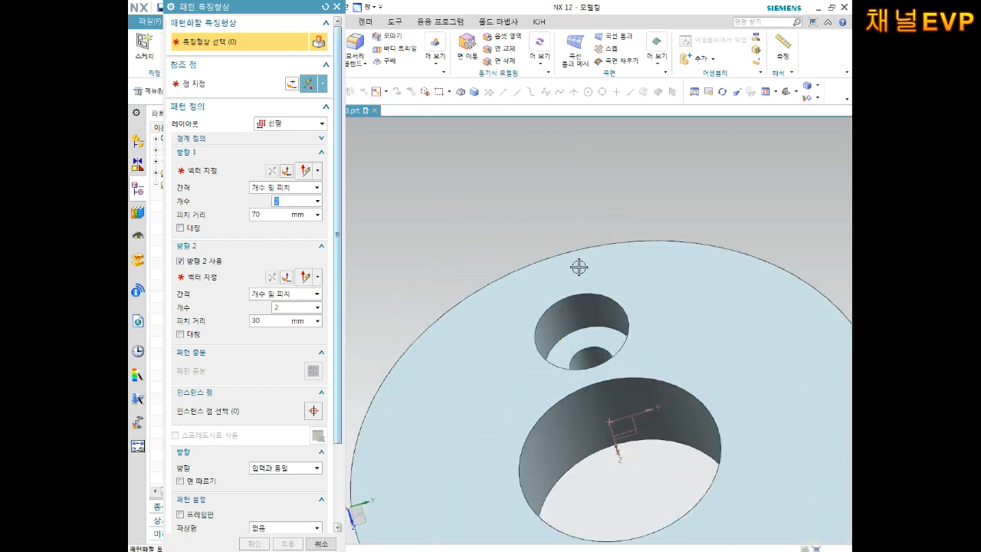
{"action": "left_click", "coordinate": [584, 319]}
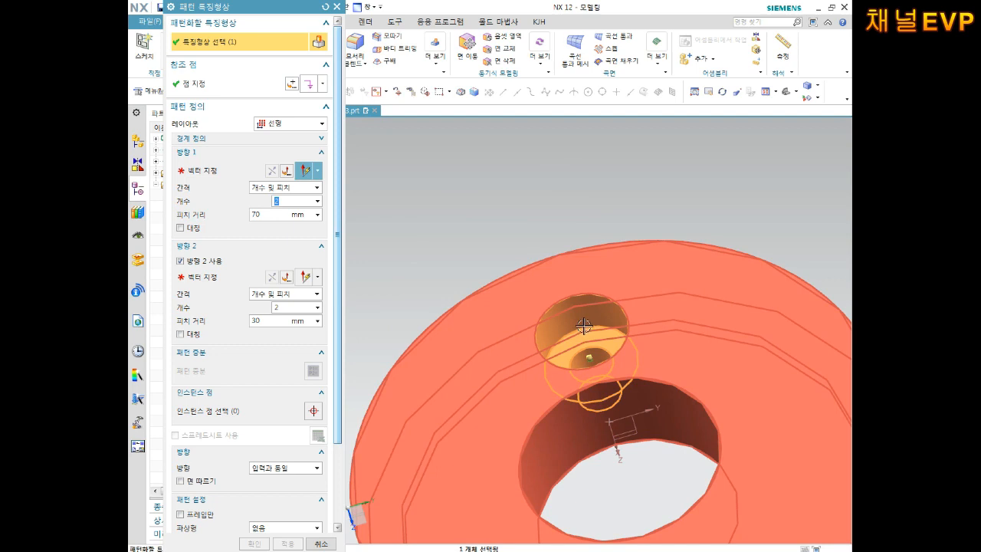
{"action": "scroll", "coordinate": [573, 316], "scroll_direction": "down", "scroll_amount": 2}
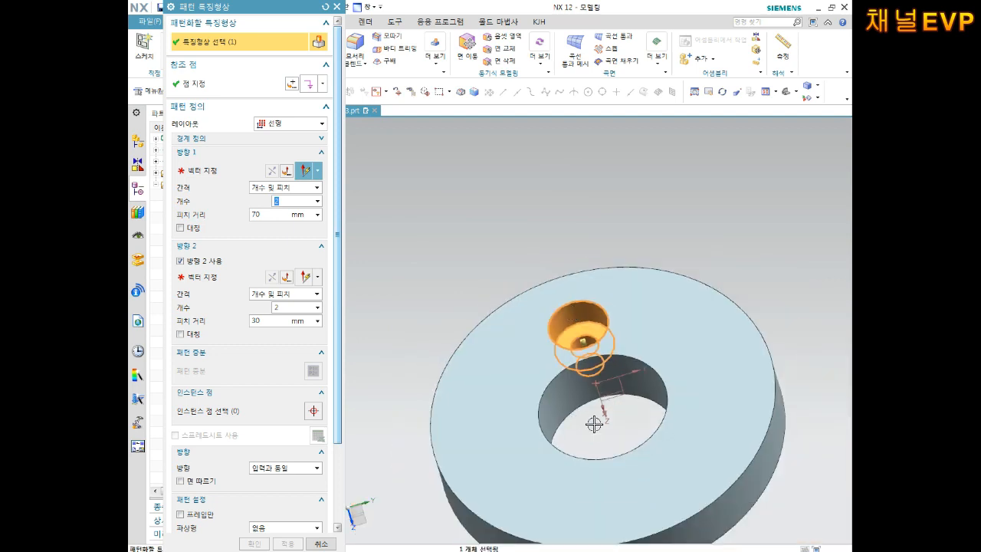
{"action": "left_click", "coordinate": [290, 125]}
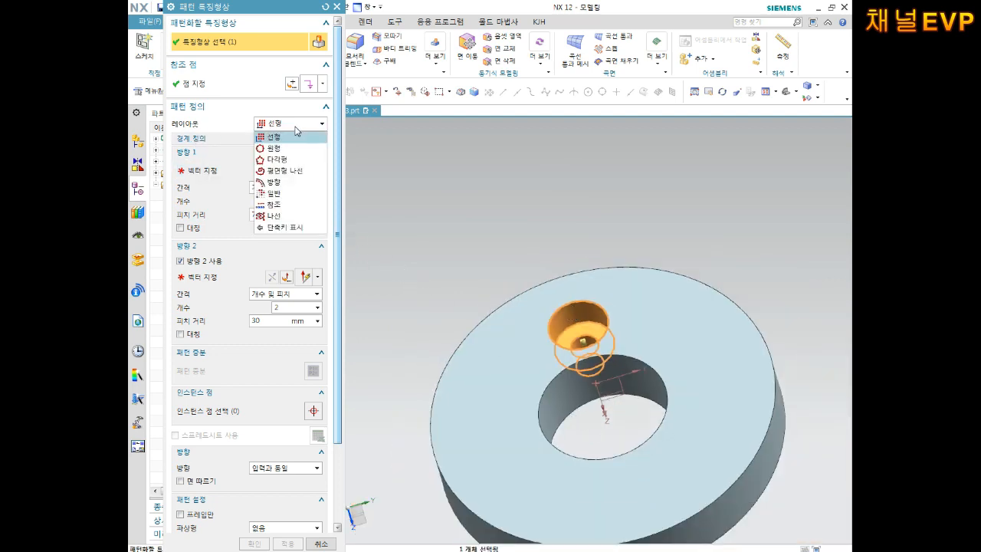
{"action": "left_click", "coordinate": [281, 148]}
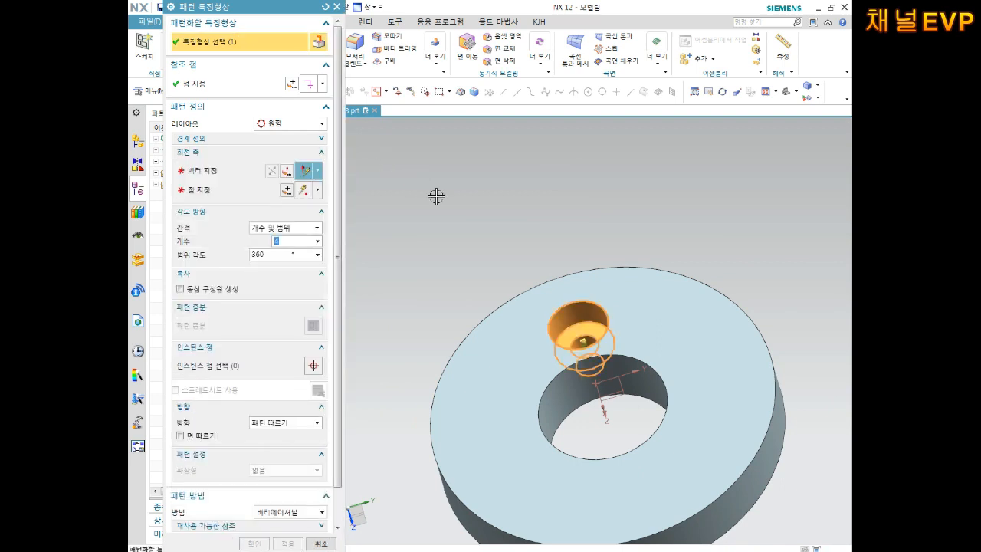
Specify the X axis as the rotation vector of the circular hole pattern
{"action": "middle_click_drag", "start_coordinate": [531, 298], "coordinate": [358, 257]}
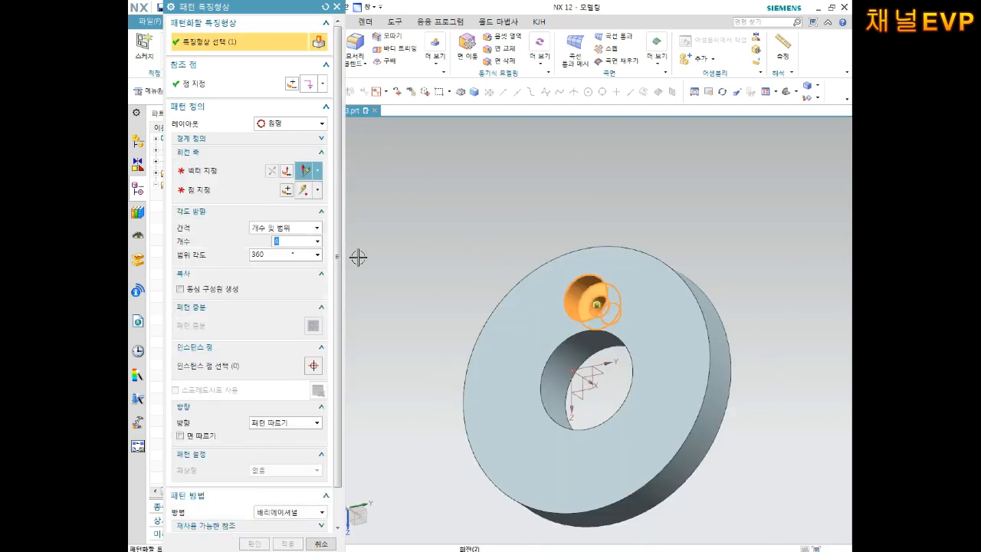
{"action": "left_click", "coordinate": [197, 174]}
{"action": "scroll", "coordinate": [574, 333], "scroll_direction": "up", "scroll_amount": 5}
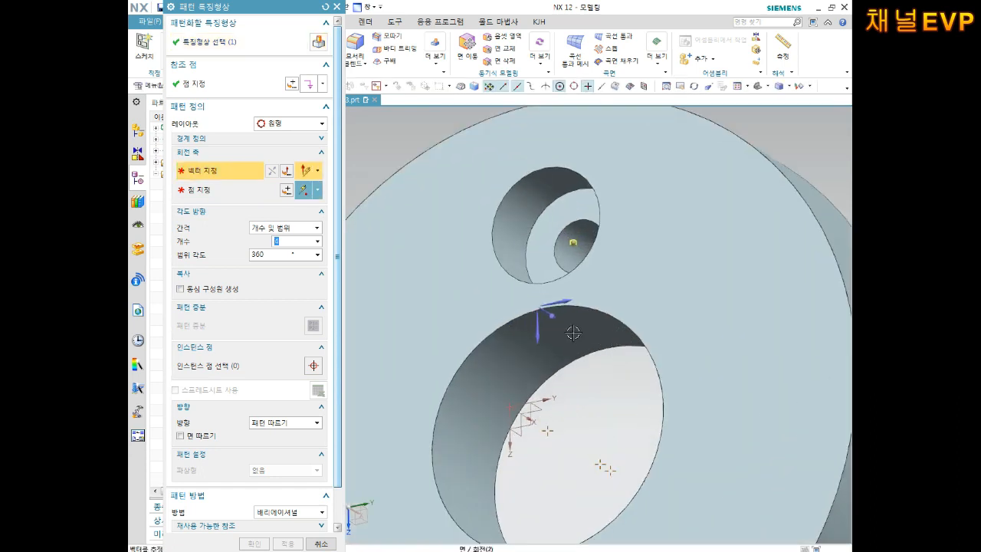
{"action": "middle_click_drag", "start_coordinate": [591, 340], "coordinate": [535, 335]}
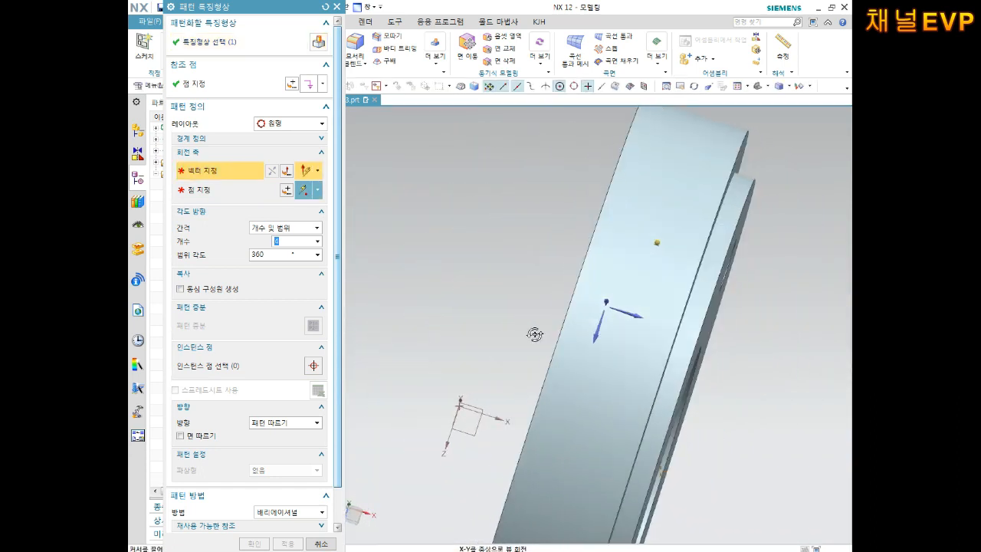
{"action": "left_click", "coordinate": [634, 314]}
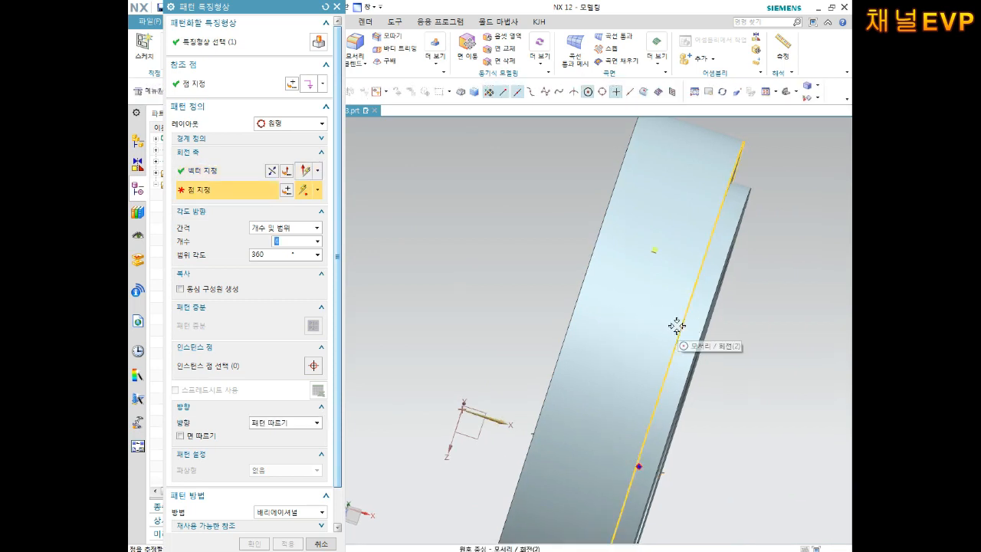
Specify the coordinate system origin as the rotation point of the circular hole pattern
{"action": "scroll", "coordinate": [674, 339], "scroll_direction": "down", "scroll_amount": 5}
{"action": "middle_click_drag", "start_coordinate": [673, 348], "coordinate": [745, 353]}
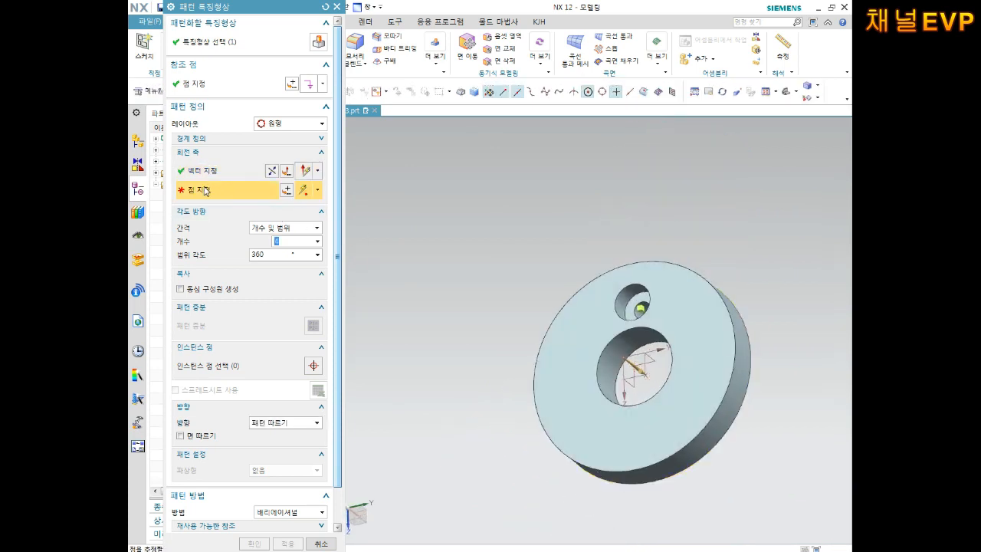
{"action": "key", "text": "F8"}
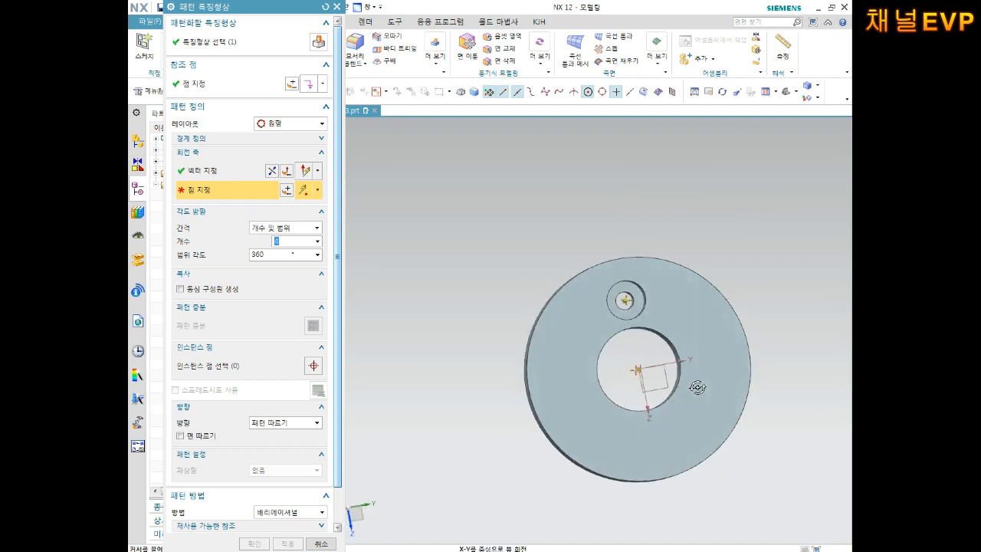
{"action": "scroll", "coordinate": [633, 383], "scroll_direction": "up", "scroll_amount": 2}
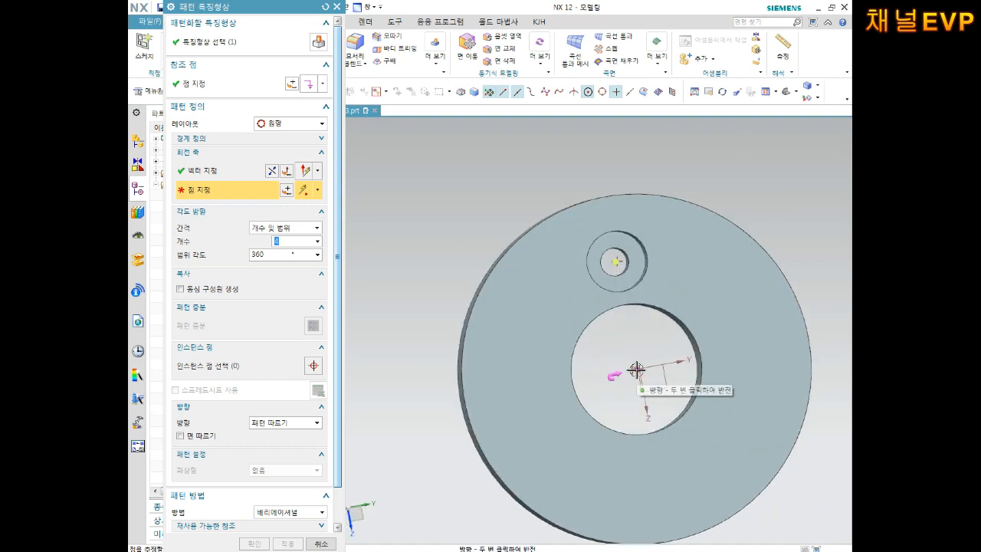
{"action": "left_click", "coordinate": [797, 92]}
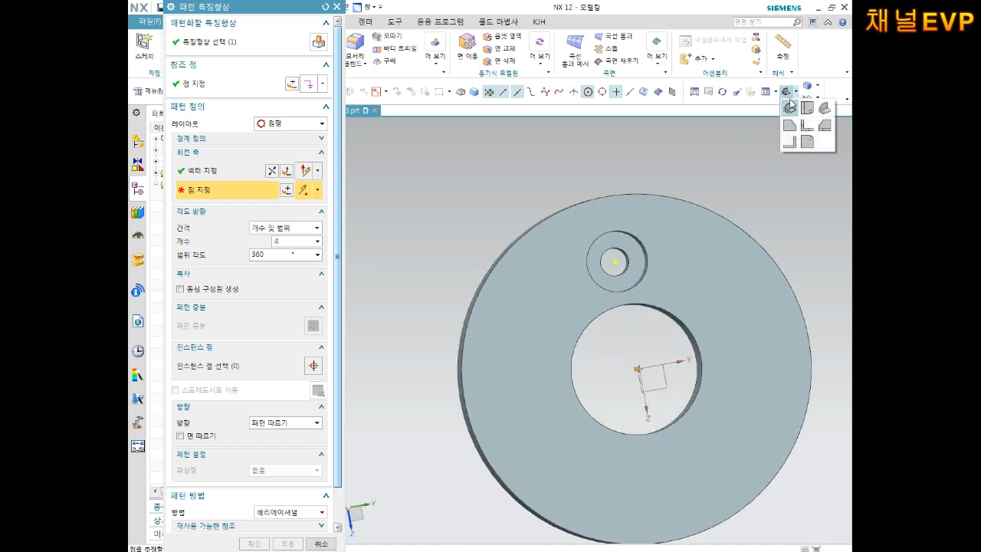
{"action": "left_click", "coordinate": [790, 123]}
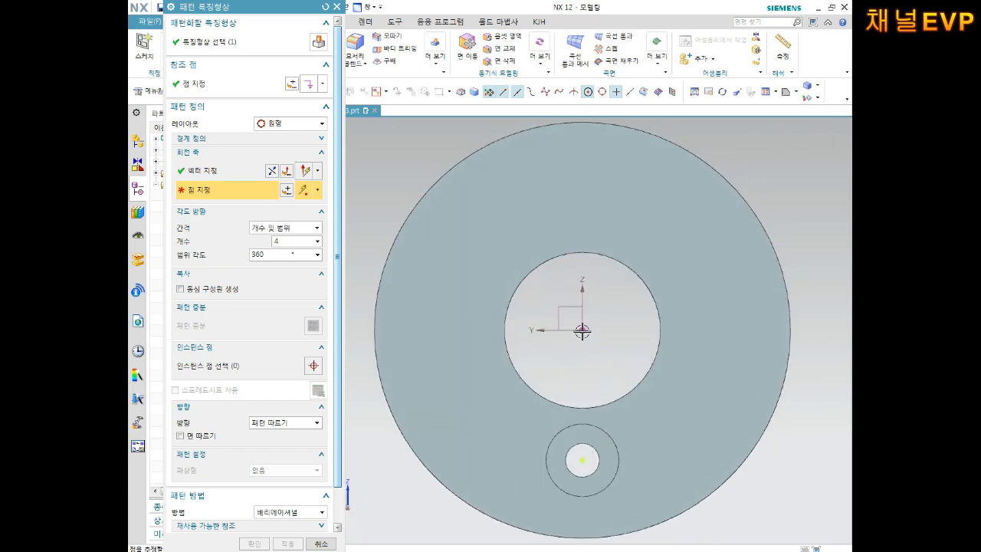
{"action": "left_click", "coordinate": [582, 331]}
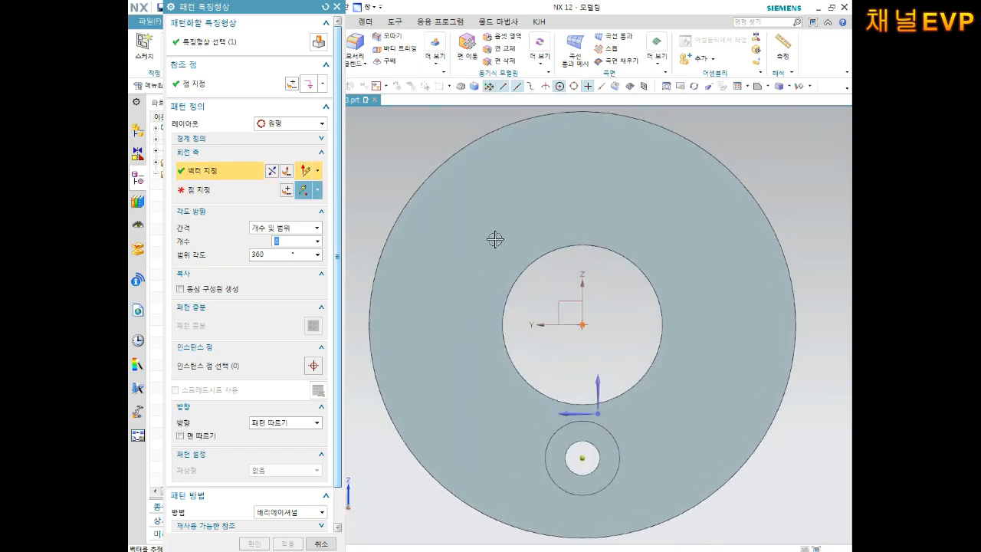
{"action": "middle_click_drag", "start_coordinate": [703, 304], "coordinate": [789, 181]}
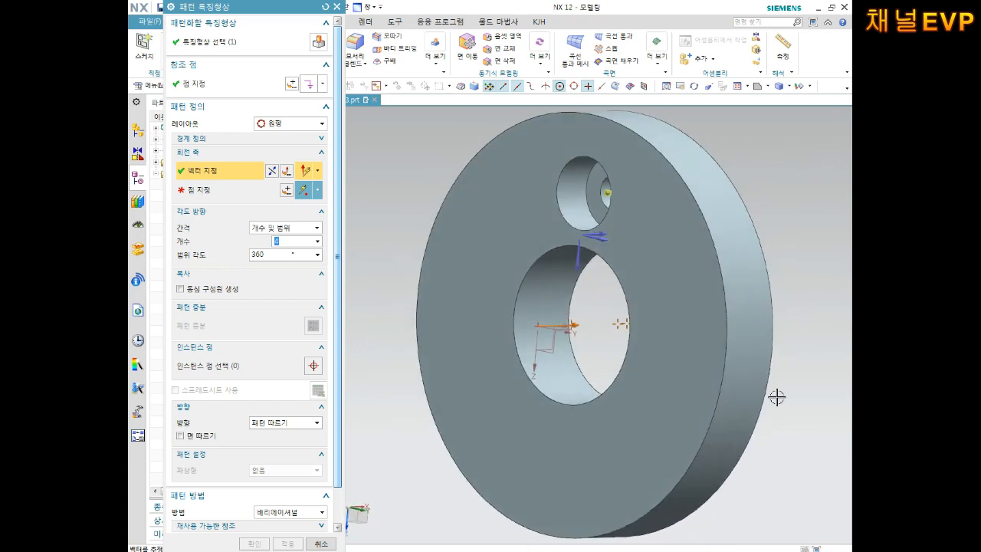
{"action": "left_click", "coordinate": [227, 191]}
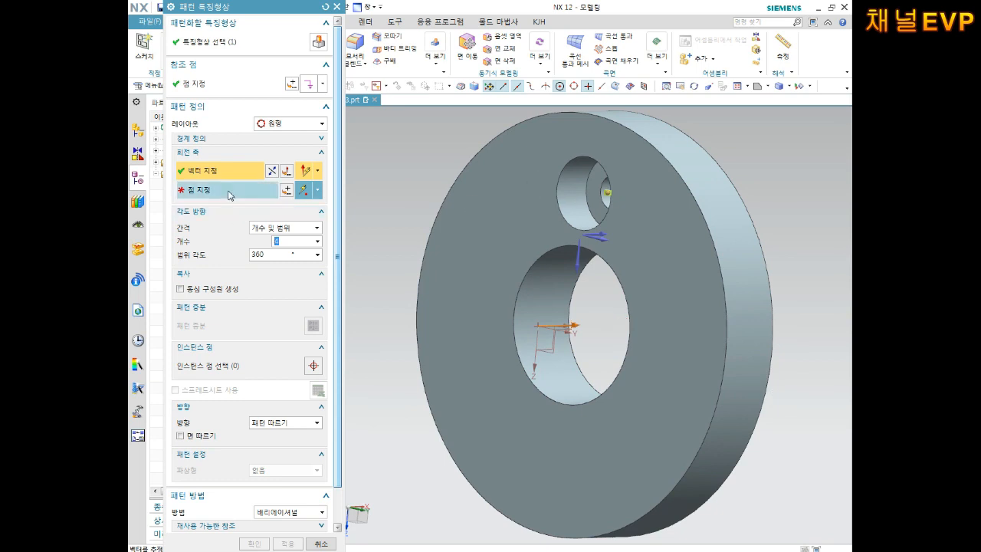
{"action": "left_click", "coordinate": [537, 332]}
{"action": "middle_click_drag", "start_coordinate": [580, 335], "coordinate": [646, 319]}
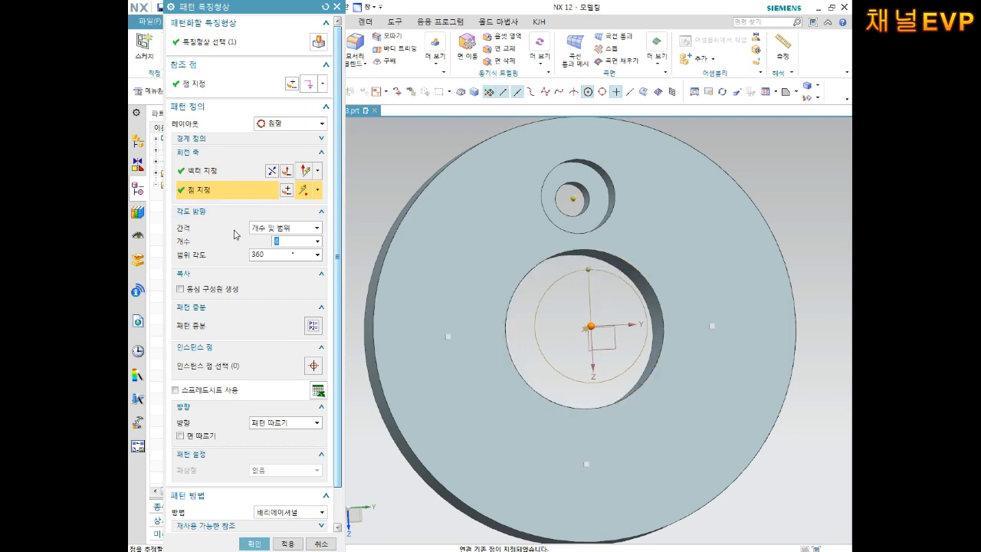
Choose Count and Span (개수 및 범위) as the angular spacing method of the circular hole pattern
{"action": "left_click", "coordinate": [273, 228]}
{"action": "left_click", "coordinate": [285, 230]}
{"action": "left_click", "coordinate": [284, 230]}
{"action": "left_click", "coordinate": [282, 230]}
{"action": "left_click", "coordinate": [279, 230]}
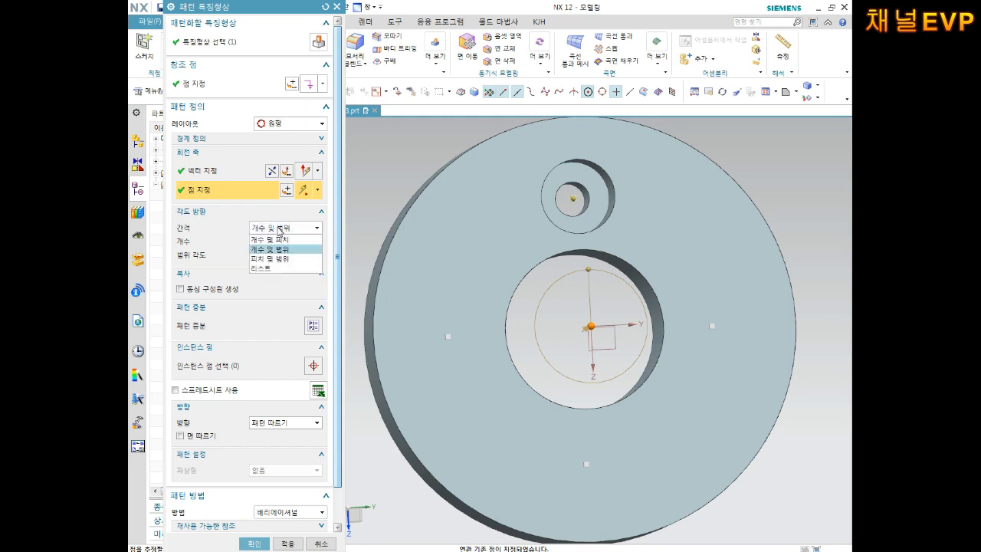
{"action": "left_click", "coordinate": [280, 250]}
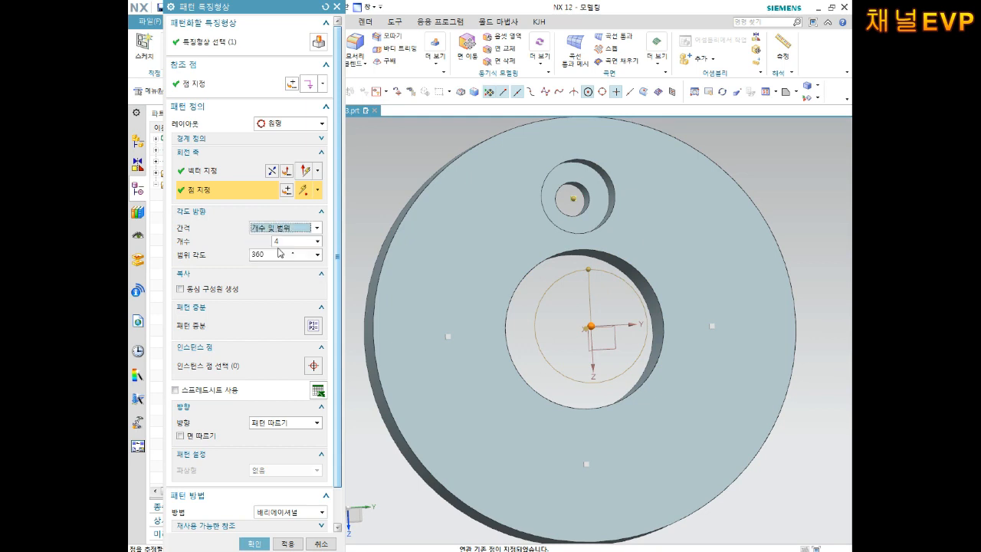
Set the hole pattern to 3 instances over a 360° span and create it
{"action": "left_click", "coordinate": [296, 243]}
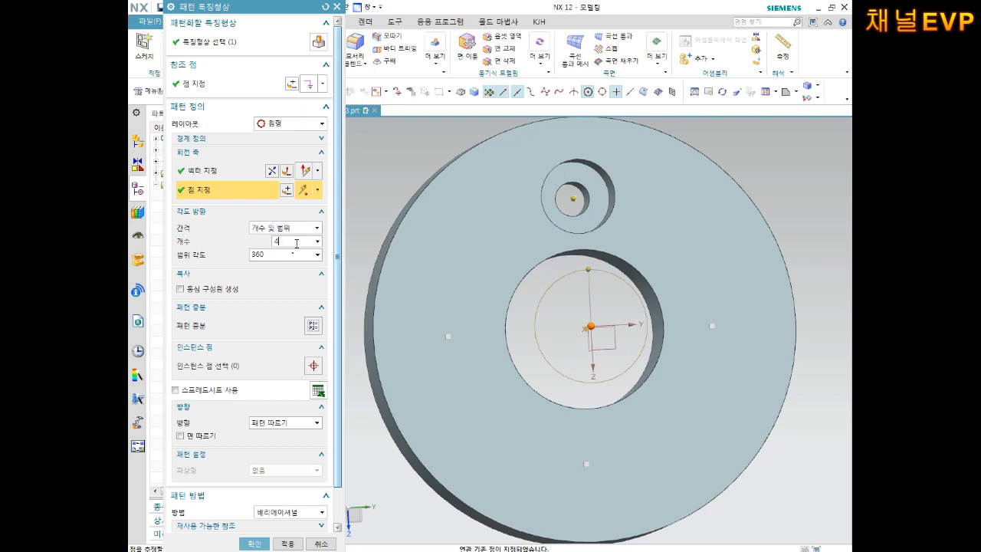
{"action": "key", "text": "Return"}
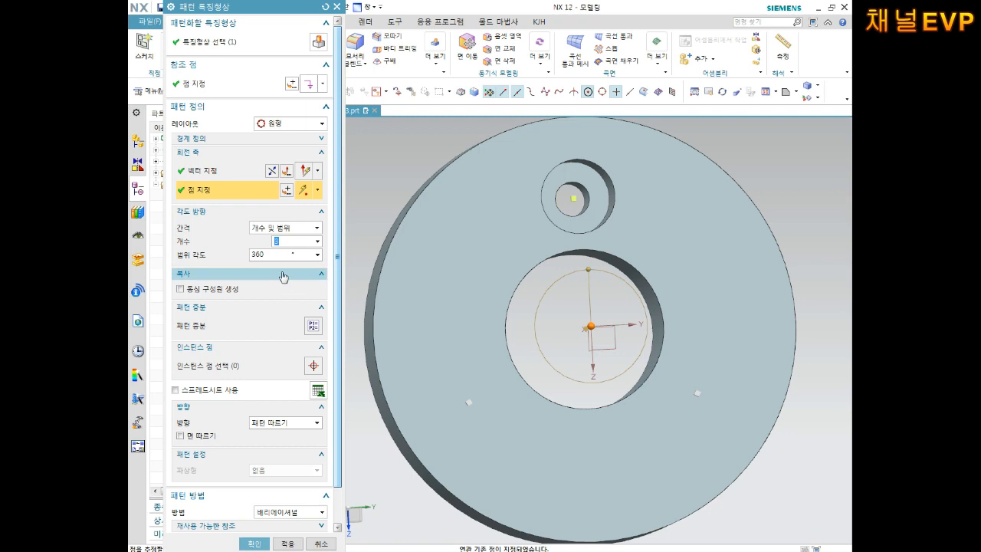
{"action": "left_click", "coordinate": [276, 255]}
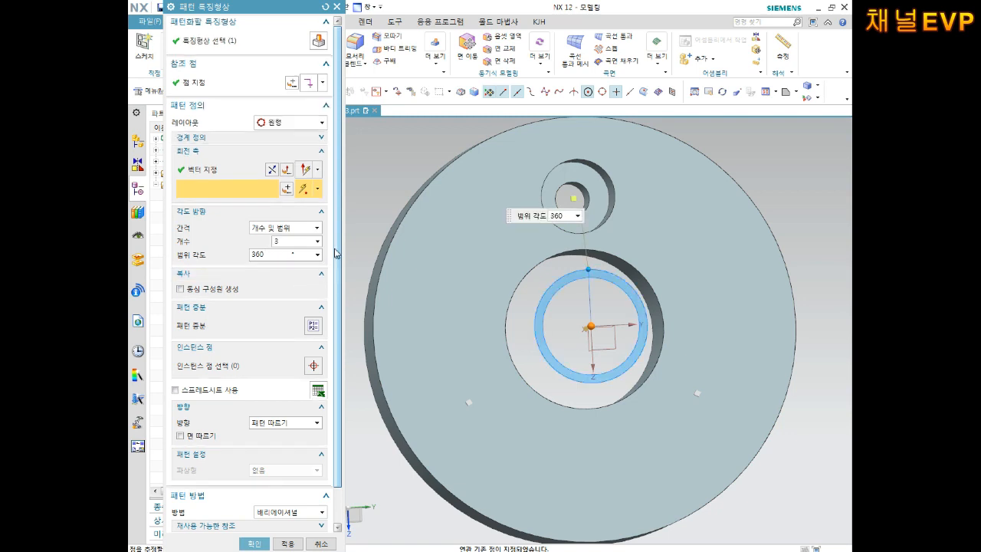
{"action": "scroll", "coordinate": [335, 253], "scroll_direction": "down", "scroll_amount": 1}
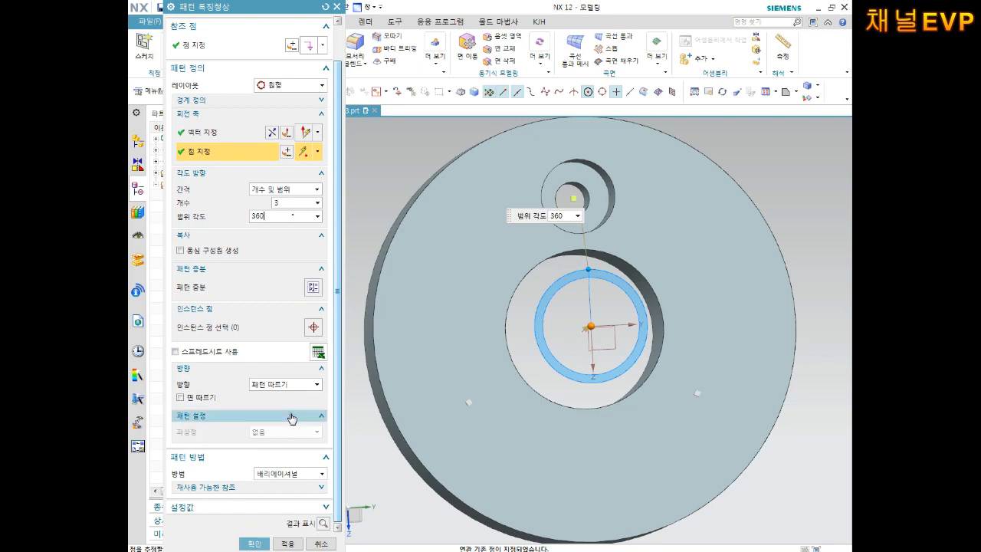
{"action": "left_click", "coordinate": [255, 544]}
{"action": "middle_click_drag", "start_coordinate": [476, 338], "coordinate": [501, 329]}
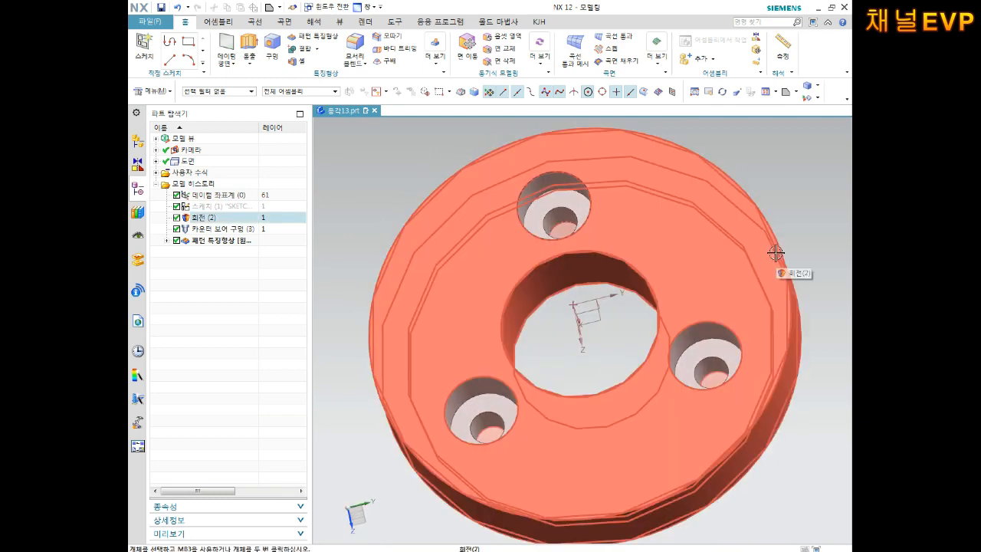
Edit the counterbored hole pattern's parameters to 4 instances and save the part
{"action": "right_click", "coordinate": [224, 242]}
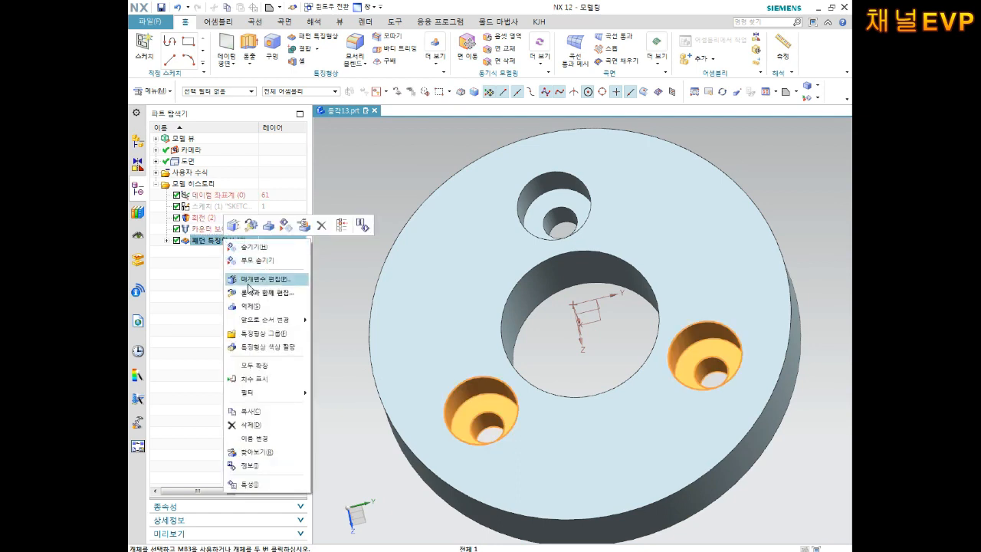
{"action": "left_click", "coordinate": [264, 281]}
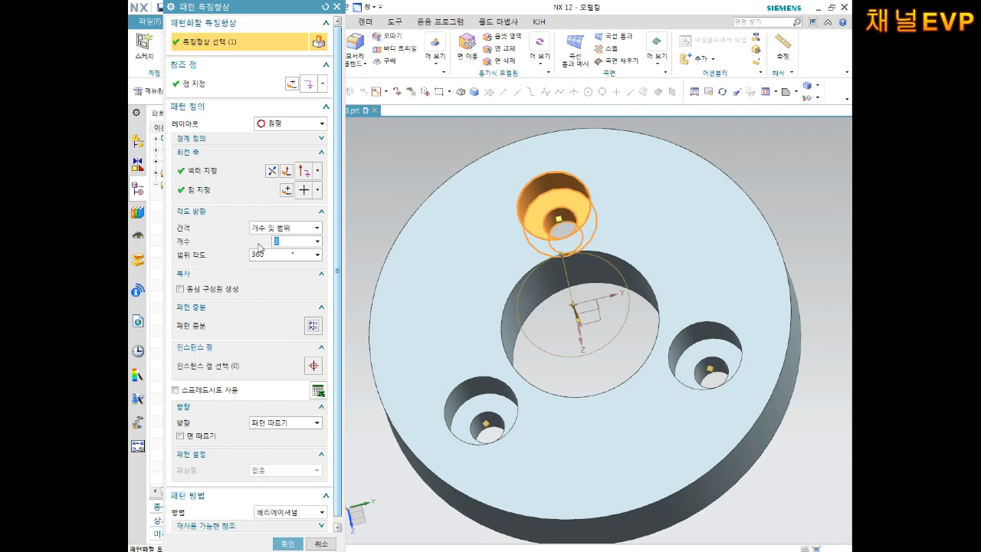
{"action": "type", "text": "4"}
{"action": "key", "text": "Return"}
{"action": "left_click", "coordinate": [303, 544]}
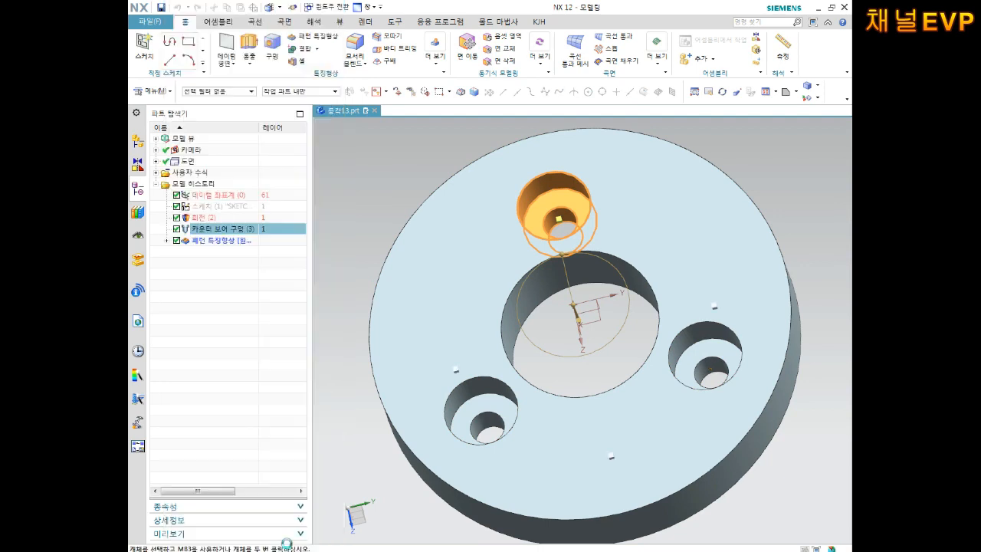
{"action": "middle_click_drag", "start_coordinate": [606, 428], "coordinate": [621, 376]}
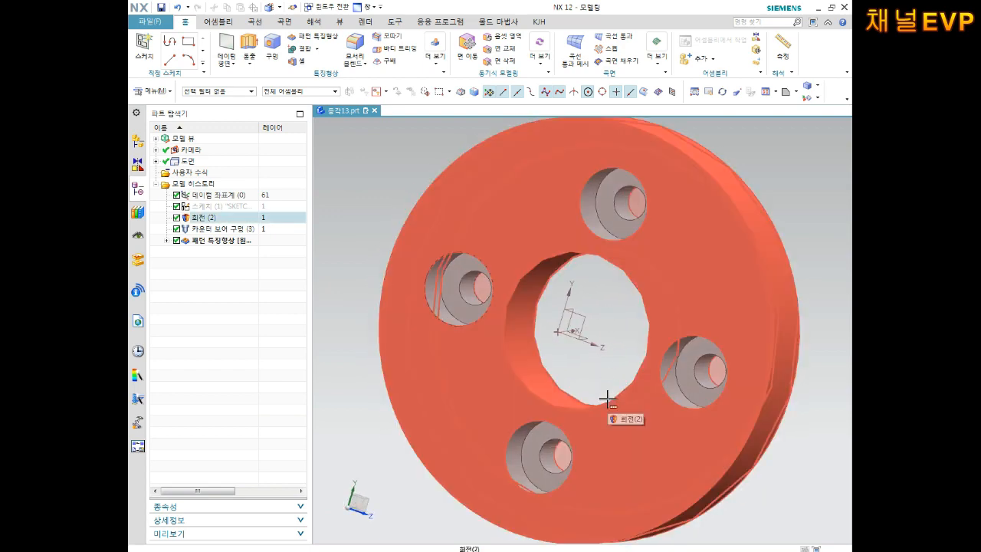
{"action": "key", "text": "ctrl+s"}
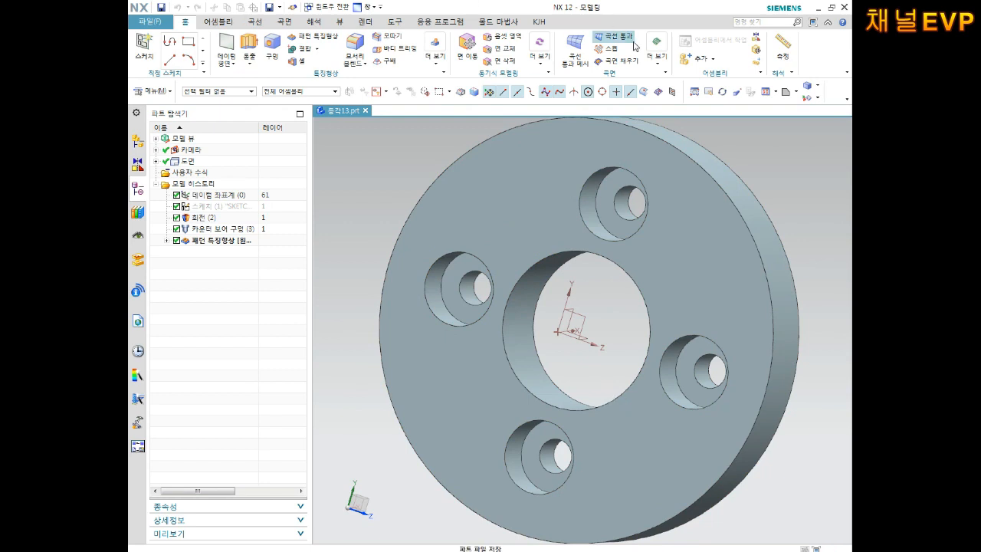
Create a datum plane offset 70 mm from the XZ plane of the datum coordinate system, outside the ring's rim
{"action": "left_click", "coordinate": [797, 92]}
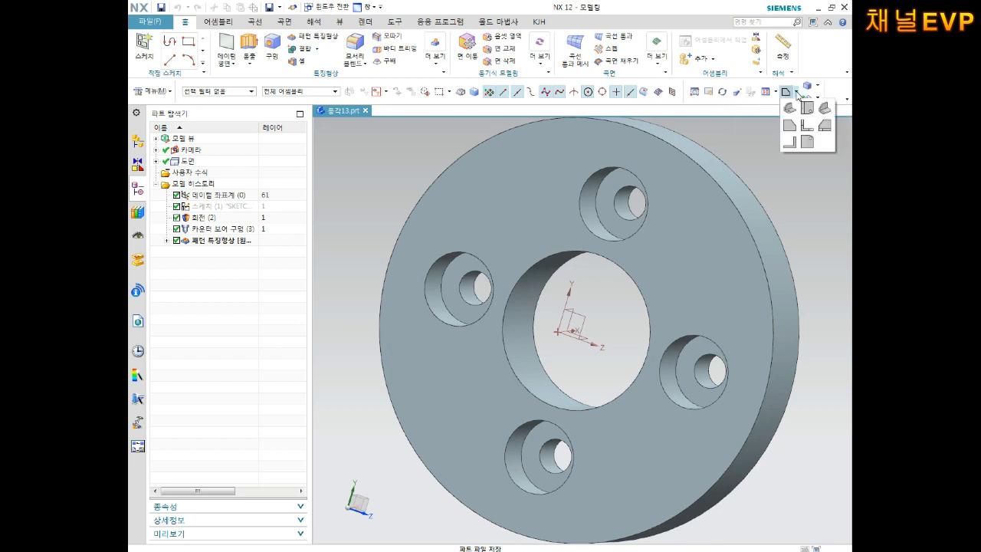
{"action": "left_click", "coordinate": [819, 112]}
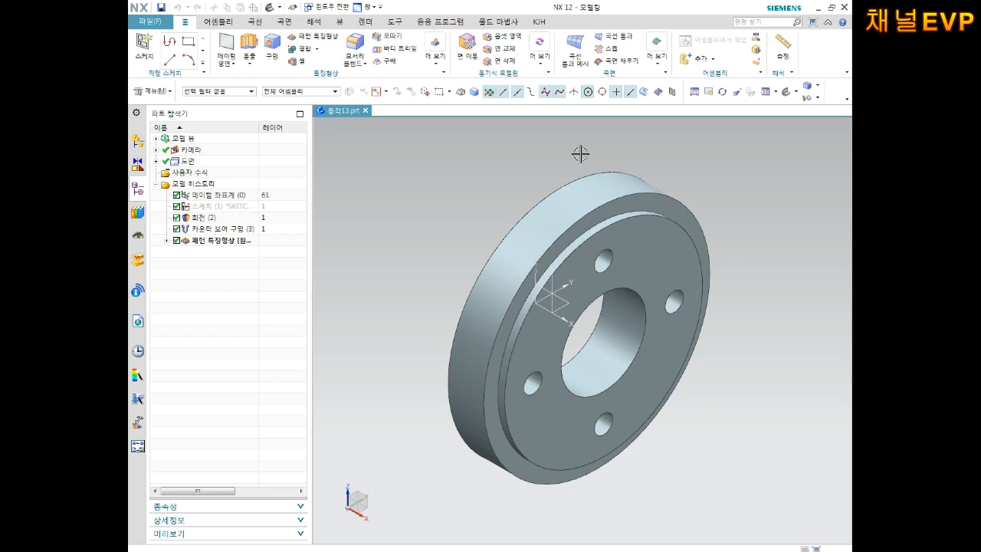
{"action": "left_click", "coordinate": [225, 46]}
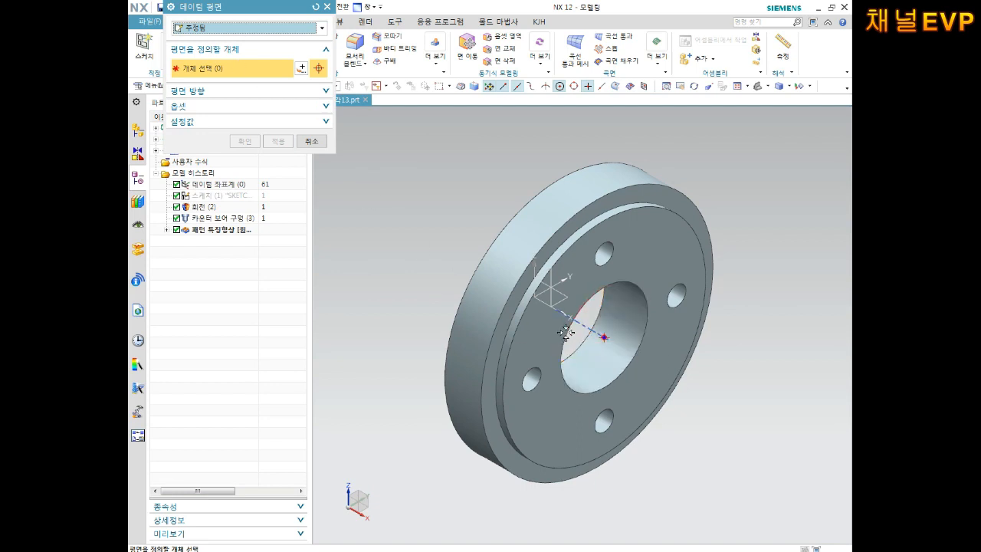
{"action": "left_click", "coordinate": [549, 287]}
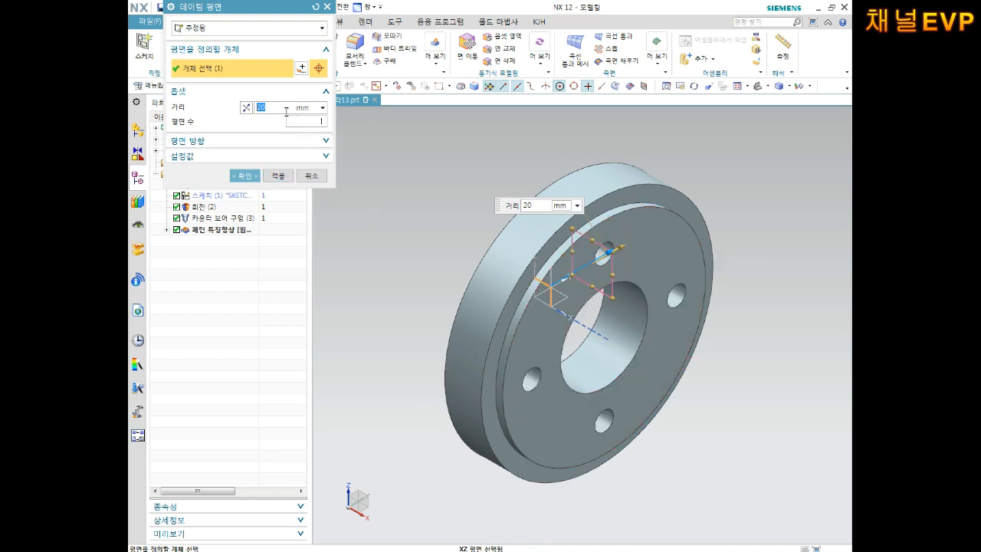
{"action": "type", "text": "120"}
{"action": "key", "text": "Return"}
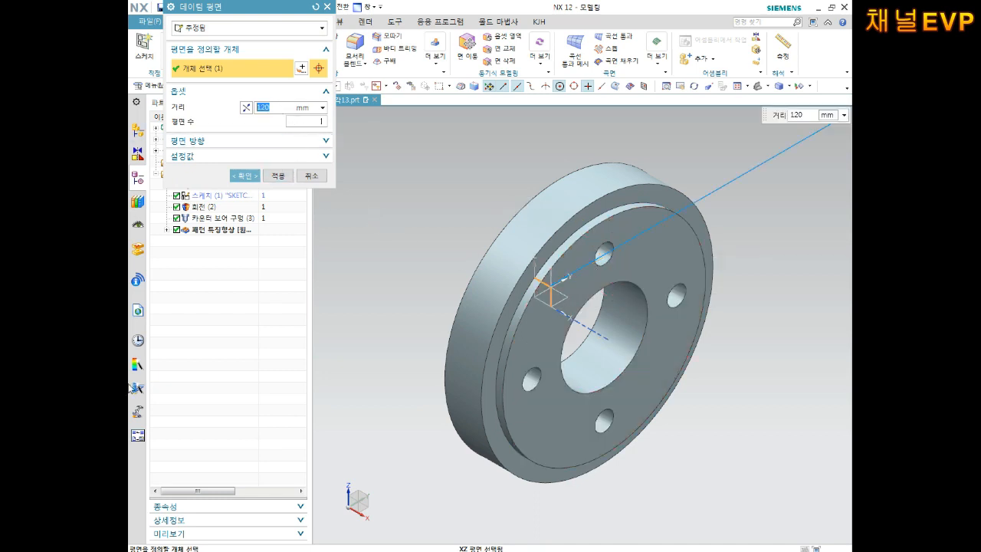
{"action": "type", "text": "70"}
{"action": "key", "text": "Return"}
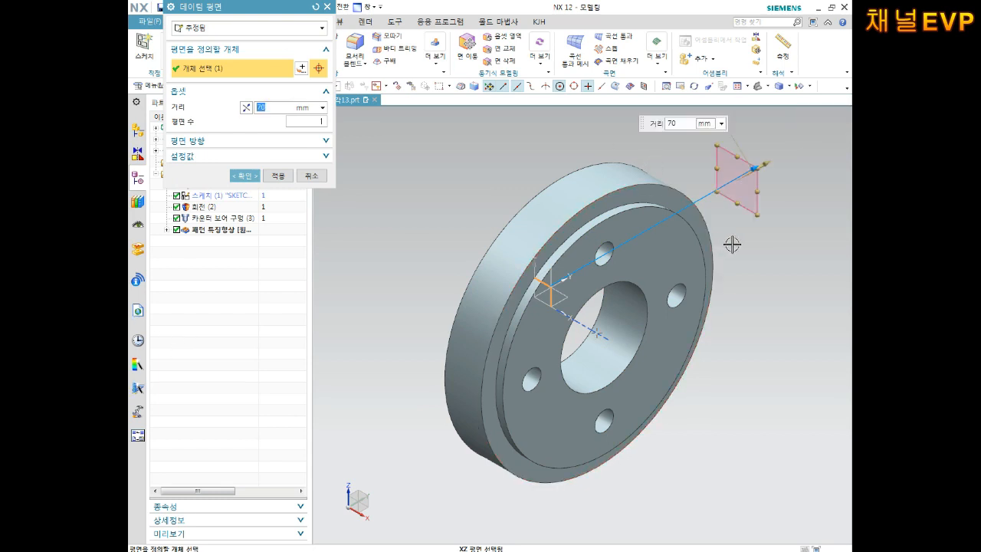
{"action": "middle_click_drag", "start_coordinate": [755, 251], "coordinate": [672, 288], "text": "shift"}
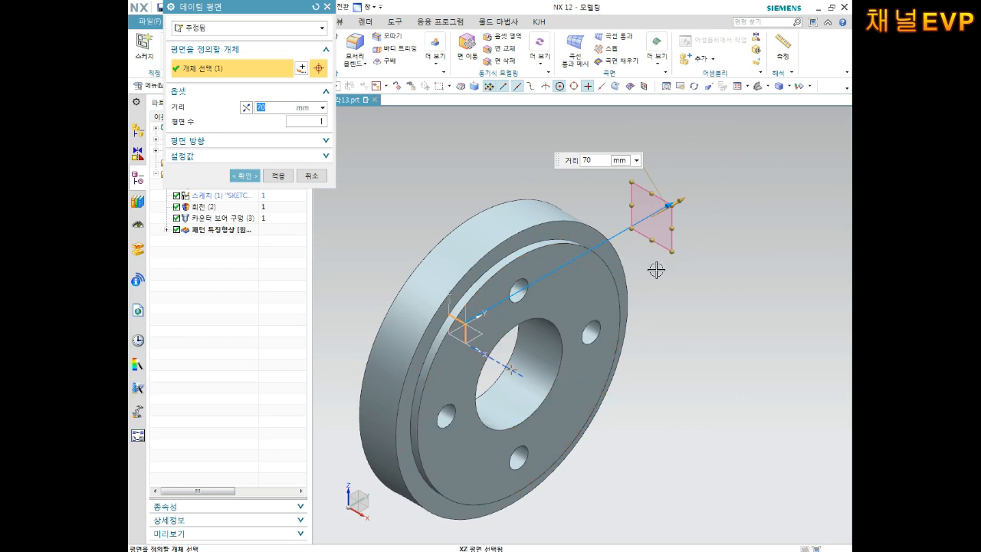
{"action": "left_click", "coordinate": [247, 175]}
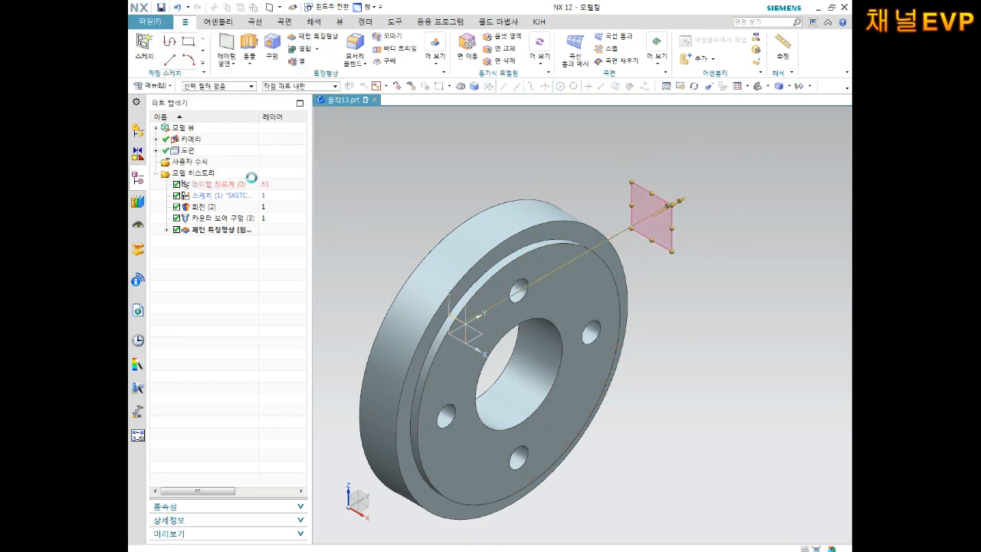
Create a new sketch on the datum plane offset from the ring, using the work part origin
{"action": "middle_click_drag", "start_coordinate": [664, 230], "coordinate": [684, 250]}
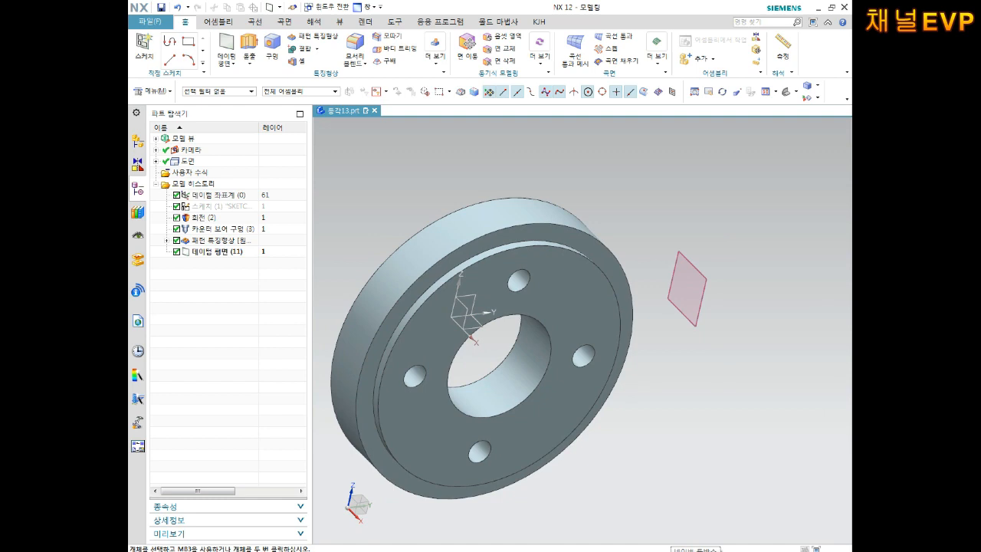
{"action": "middle_click_drag", "start_coordinate": [753, 344], "coordinate": [730, 347]}
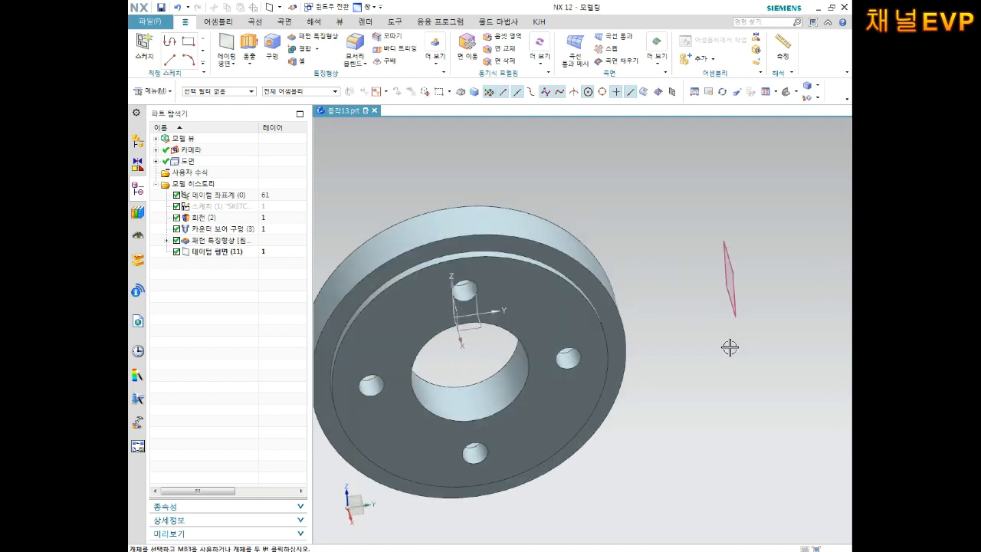
{"action": "left_click", "coordinate": [144, 46]}
{"action": "middle_click_drag", "start_coordinate": [795, 258], "coordinate": [741, 267]}
{"action": "left_click", "coordinate": [659, 280]}
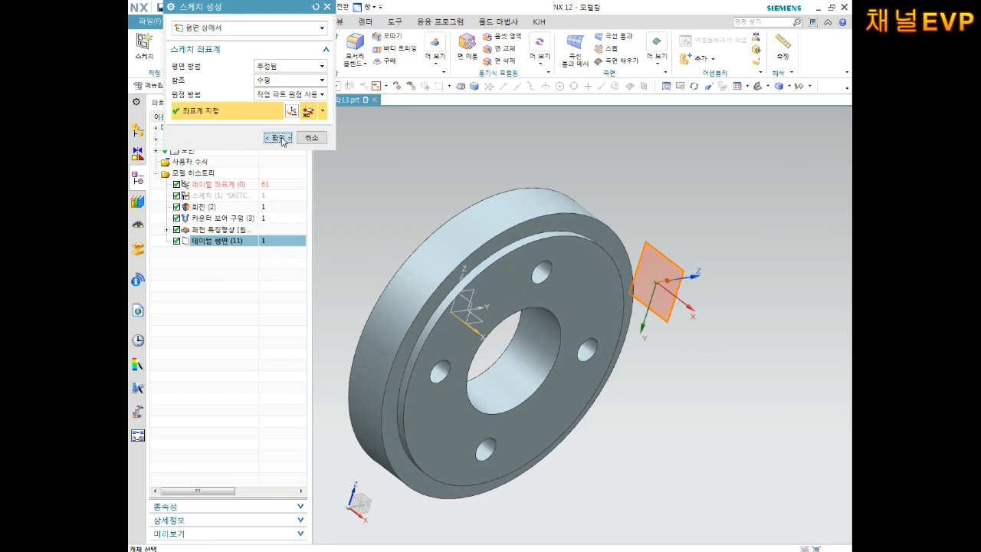
{"action": "left_click", "coordinate": [279, 138]}
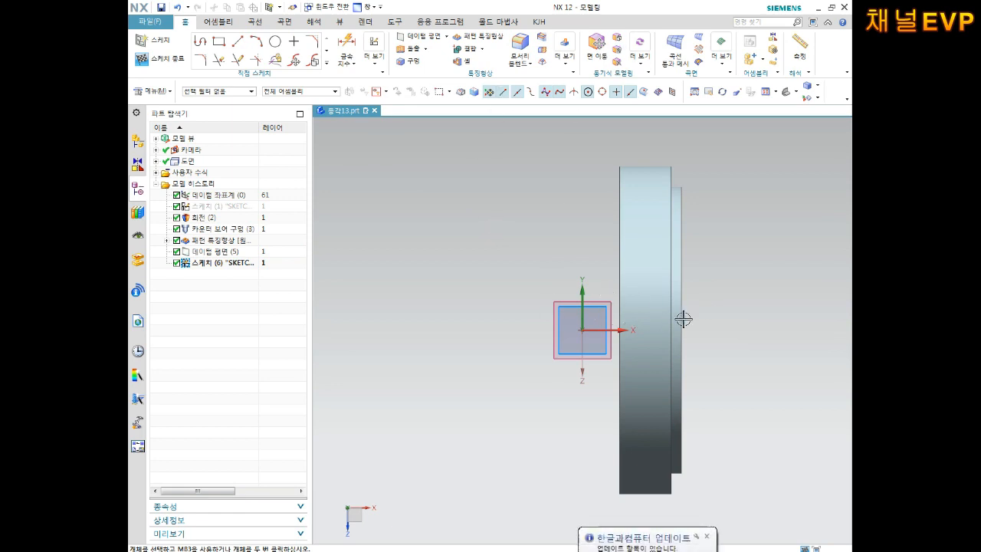
Sketch a rectangle about 8 by 12 mm in front of the ring's rim, about 11.5 mm from the vertical axis, and finish the sketch
{"action": "scroll", "coordinate": [683, 320], "scroll_direction": "up", "scroll_amount": 3}
{"action": "left_click", "coordinate": [218, 40]}
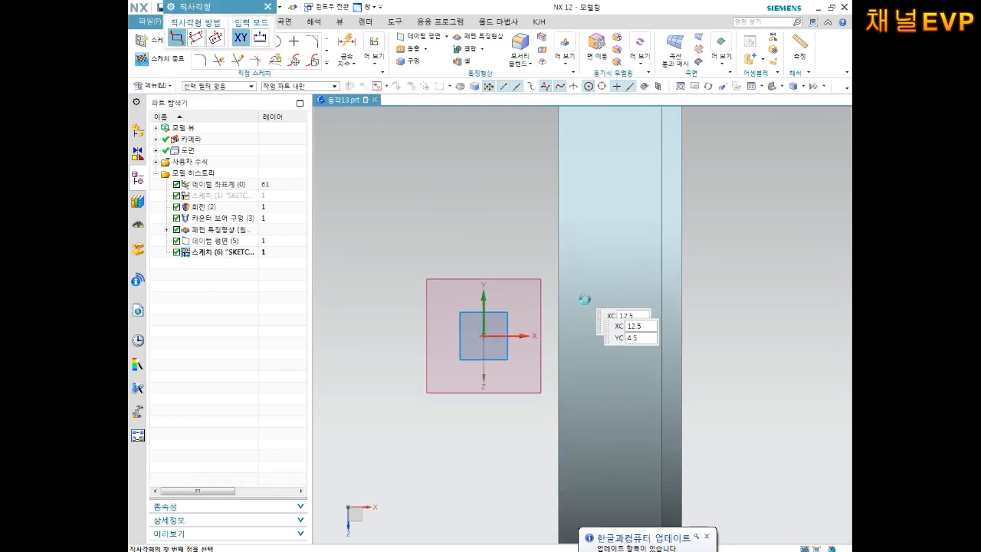
{"action": "left_click", "coordinate": [578, 284]}
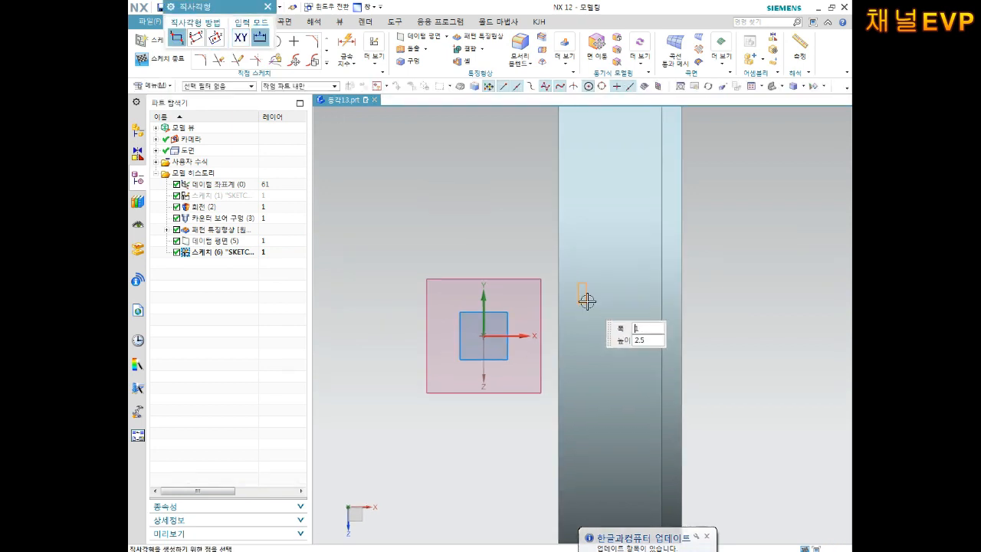
{"action": "left_click", "coordinate": [644, 380]}
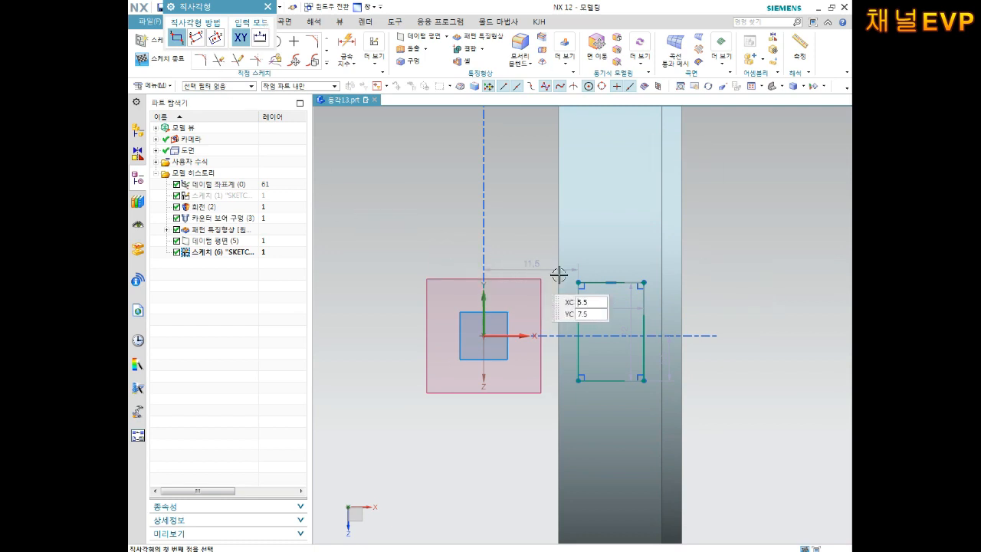
{"action": "middle_click_drag", "start_coordinate": [559, 274], "coordinate": [576, 283]}
{"action": "scroll", "coordinate": [575, 283], "scroll_direction": "down", "scroll_amount": 3}
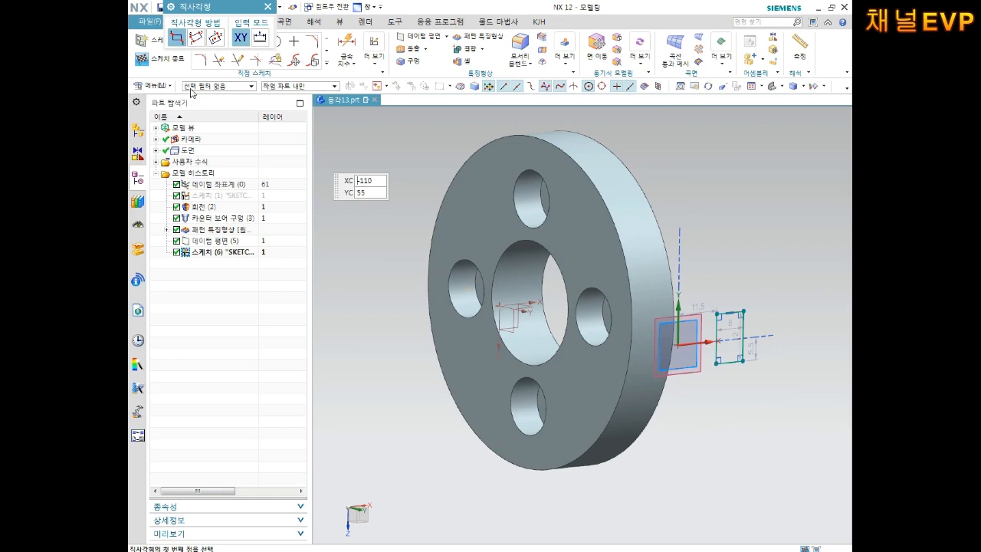
{"action": "left_click", "coordinate": [176, 67]}
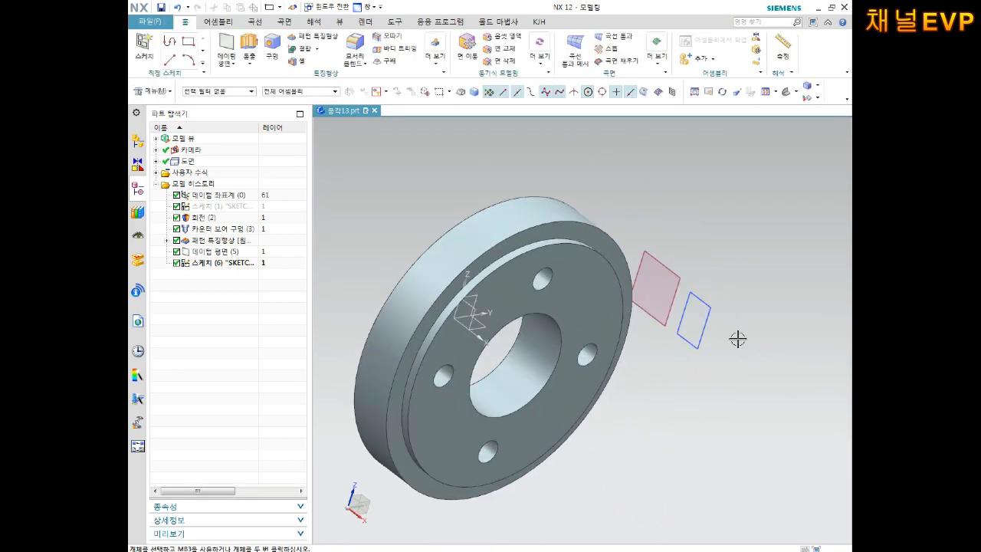
Extrude the rectangle from 0 mm until selected, ending at the ring's outer cylindrical face, and unite it with the ring body
{"action": "middle_click_drag", "start_coordinate": [718, 357], "coordinate": [648, 335]}
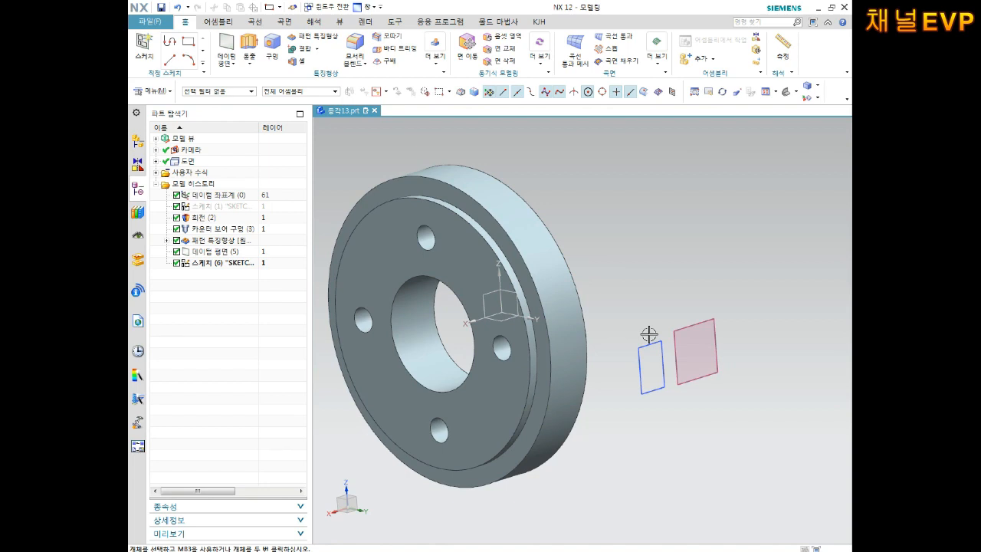
{"action": "left_click", "coordinate": [255, 51]}
{"action": "left_click", "coordinate": [648, 343]}
{"action": "middle_click_drag", "start_coordinate": [634, 307], "coordinate": [720, 329]}
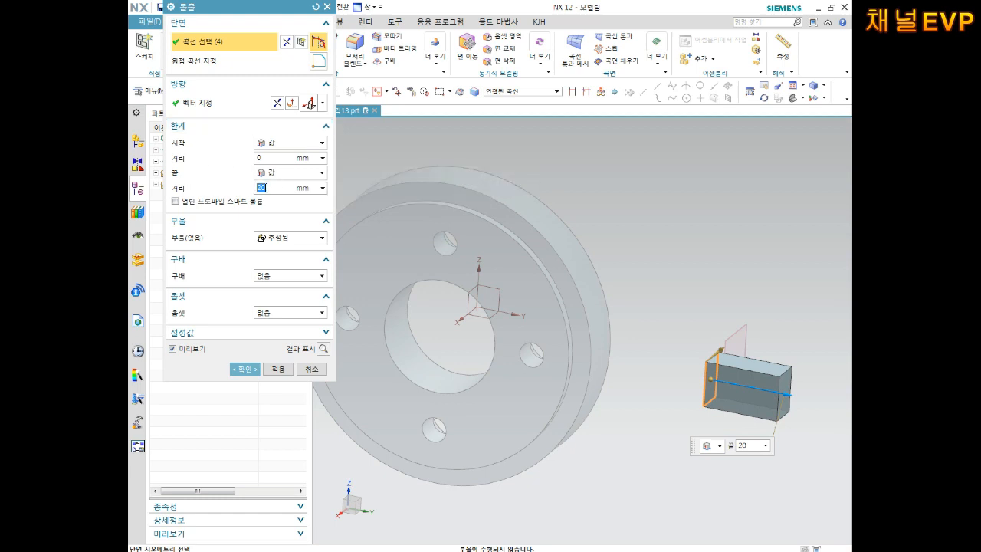
{"action": "left_click", "coordinate": [296, 173]}
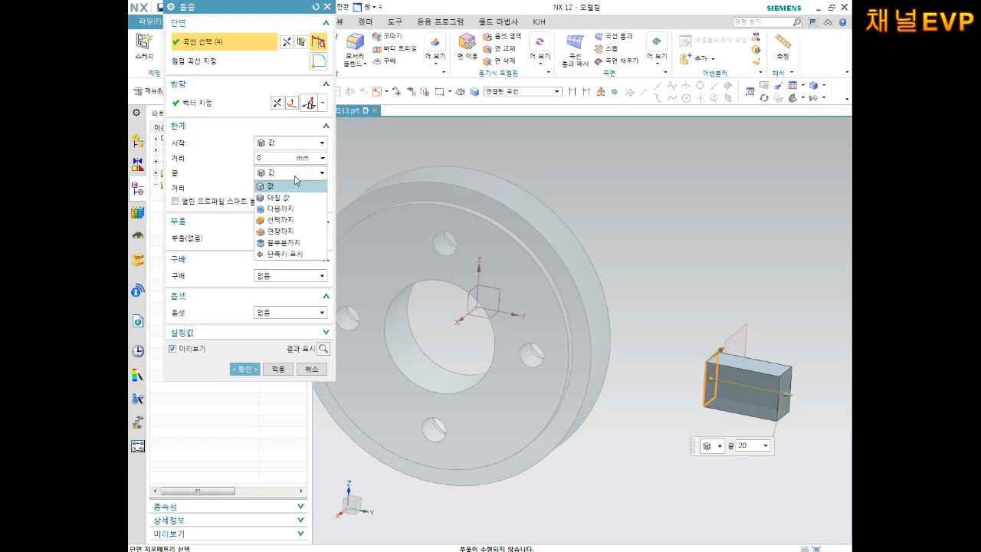
{"action": "left_click", "coordinate": [284, 220]}
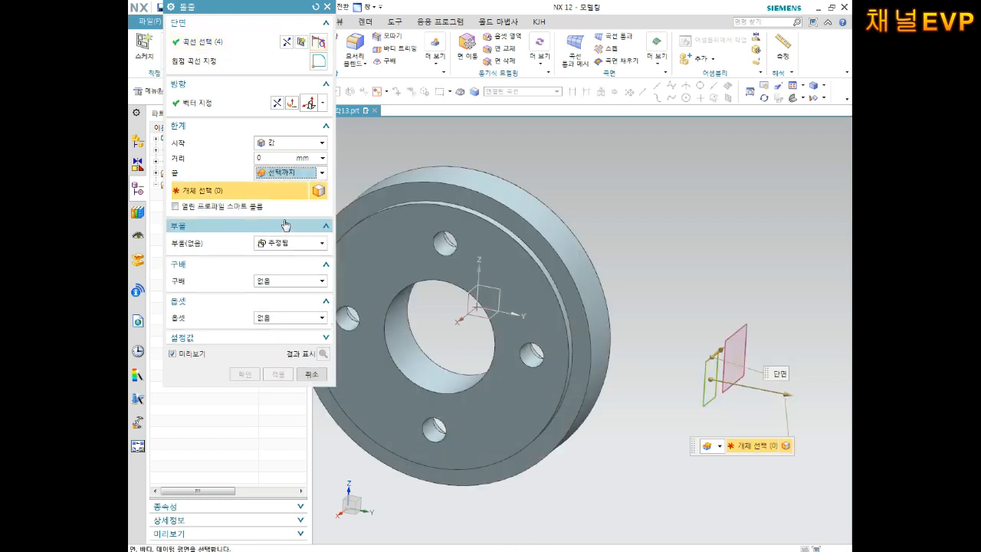
{"action": "left_click", "coordinate": [596, 304]}
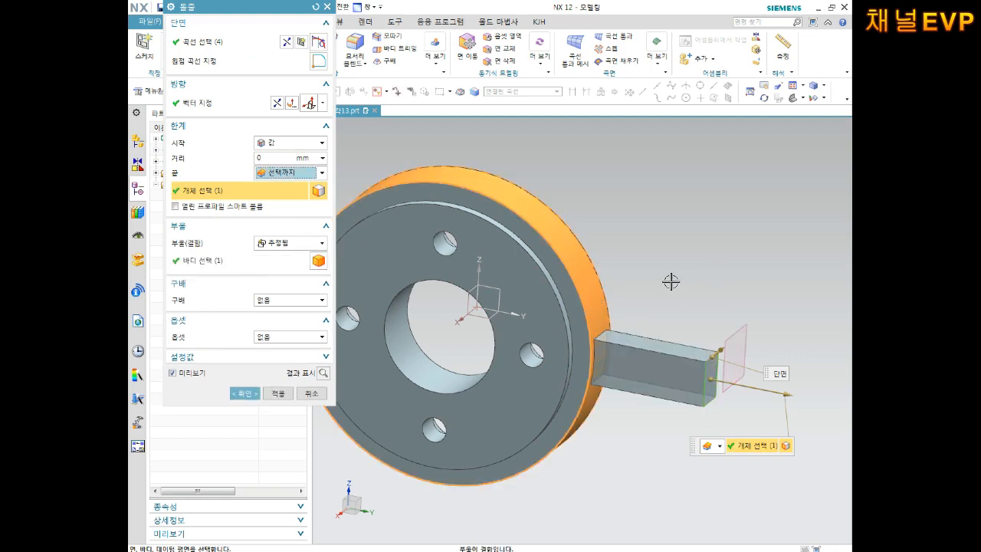
{"action": "middle_click_drag", "start_coordinate": [670, 287], "coordinate": [695, 267]}
{"action": "left_click", "coordinate": [307, 244]}
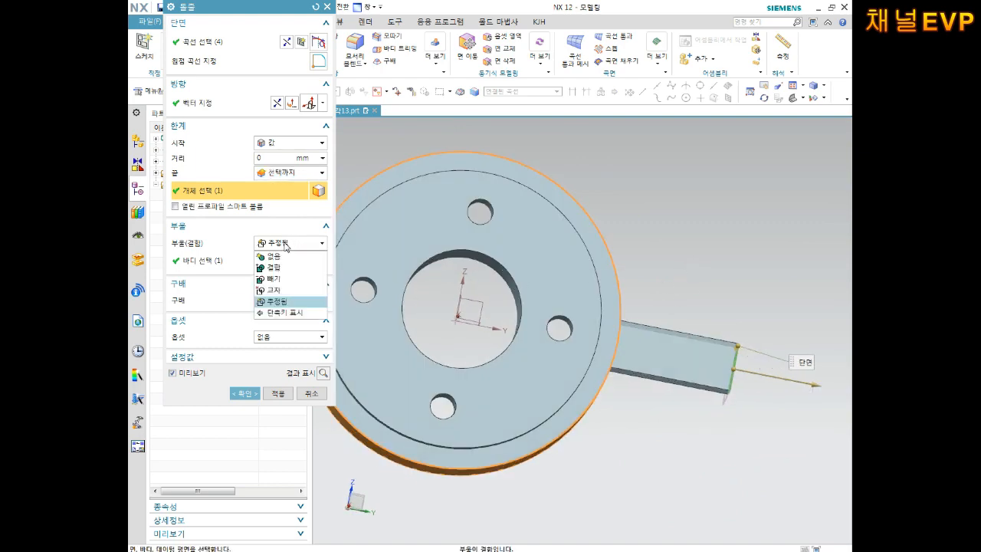
{"action": "left_click", "coordinate": [278, 270]}
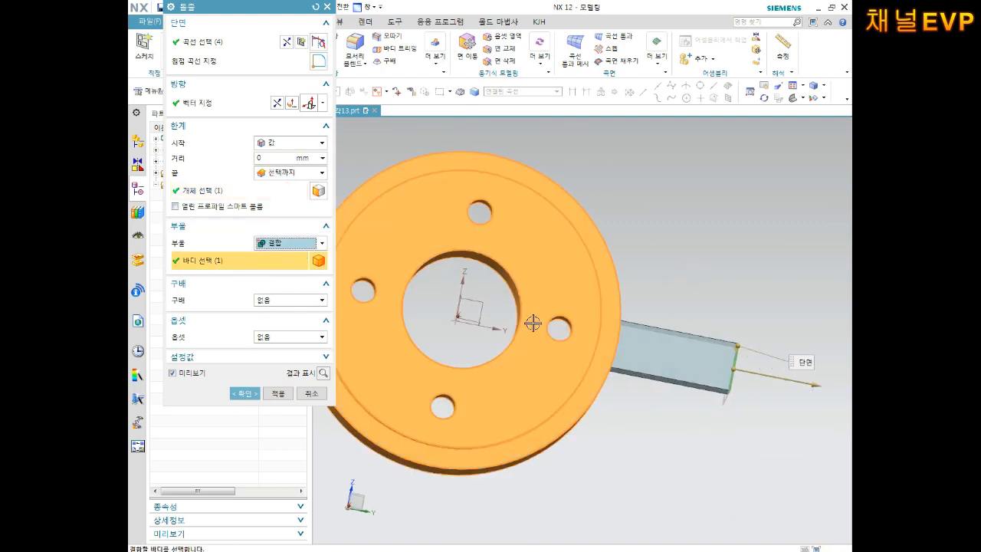
{"action": "left_click", "coordinate": [247, 394]}
Save the part with the extruded arm and inspect the ring from several sides
{"action": "middle_click_drag", "start_coordinate": [635, 288], "coordinate": [486, 247]}
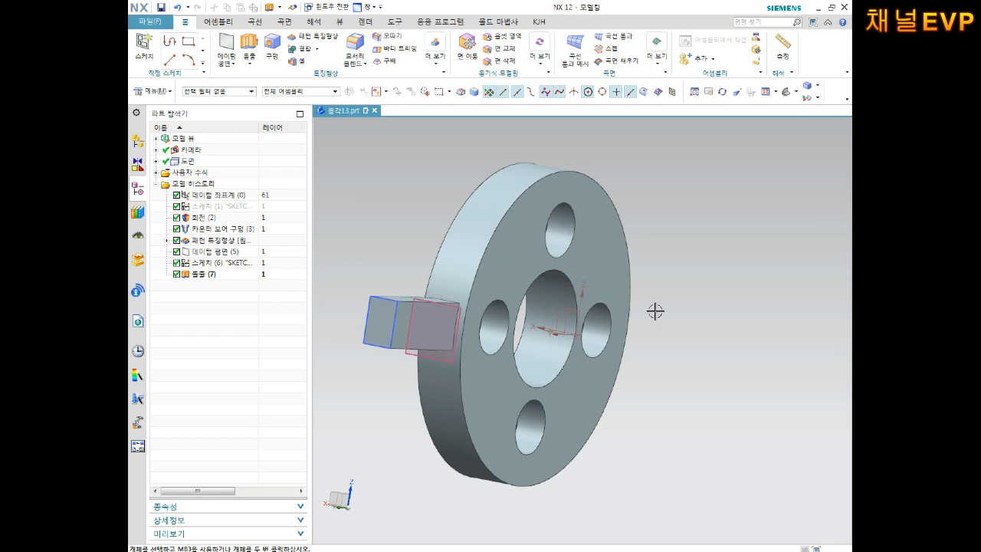
{"action": "middle_click_drag", "start_coordinate": [525, 320], "coordinate": [574, 349]}
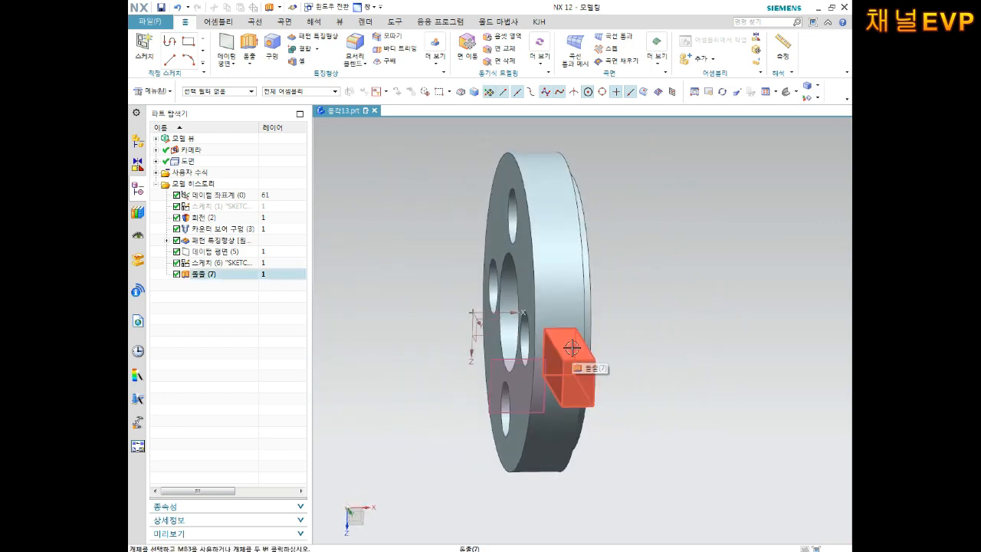
{"action": "key", "text": "ctrl+s"}
{"action": "middle_click_drag", "start_coordinate": [568, 319], "coordinate": [559, 293]}
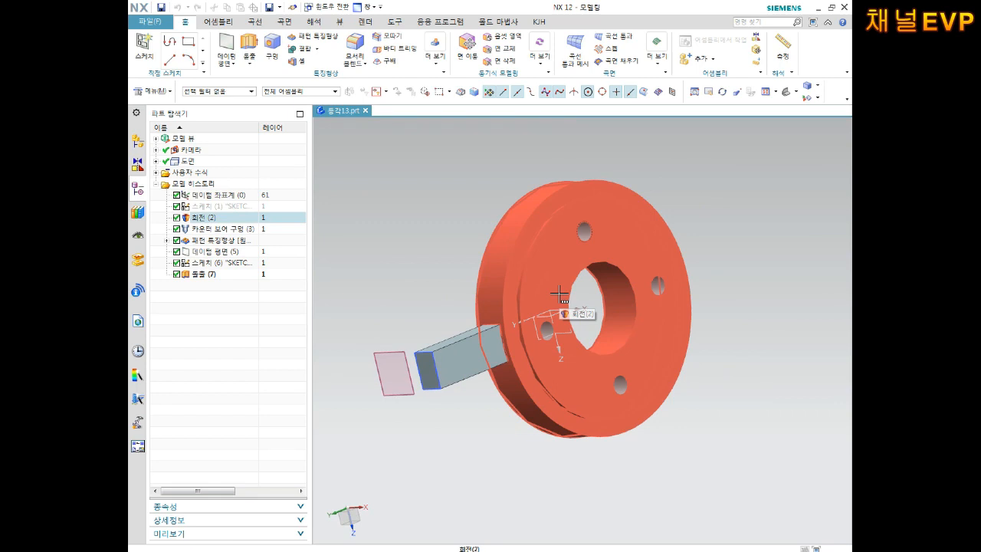
{"action": "middle_click_drag", "start_coordinate": [648, 289], "coordinate": [558, 348]}
{"action": "middle_click_drag", "start_coordinate": [716, 290], "coordinate": [779, 280]}
Open the part file 등각12.prt from the 2022-09-19 folder and look over the plate with its holes
{"action": "left_click", "coordinate": [150, 22]}
{"action": "left_click", "coordinate": [163, 54]}
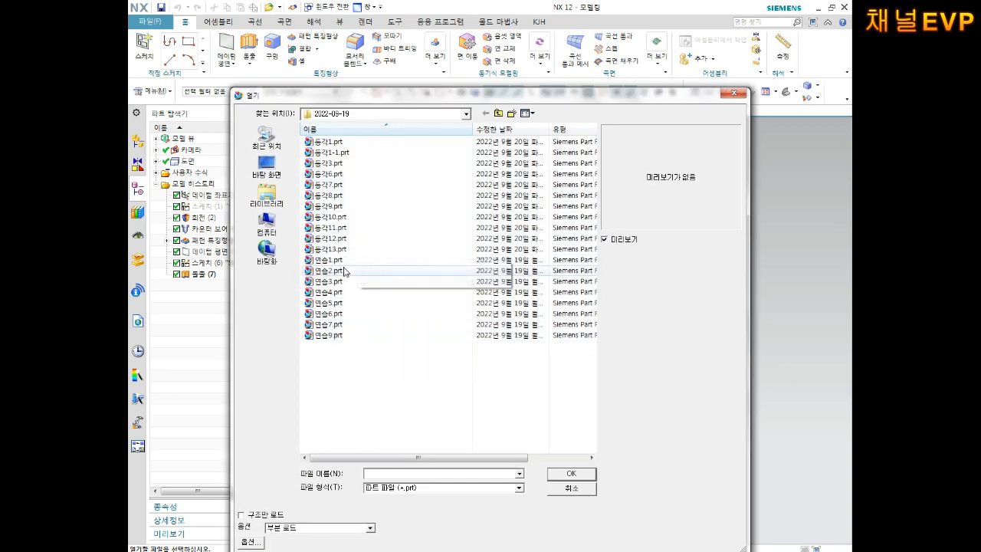
{"action": "double_click", "coordinate": [330, 239]}
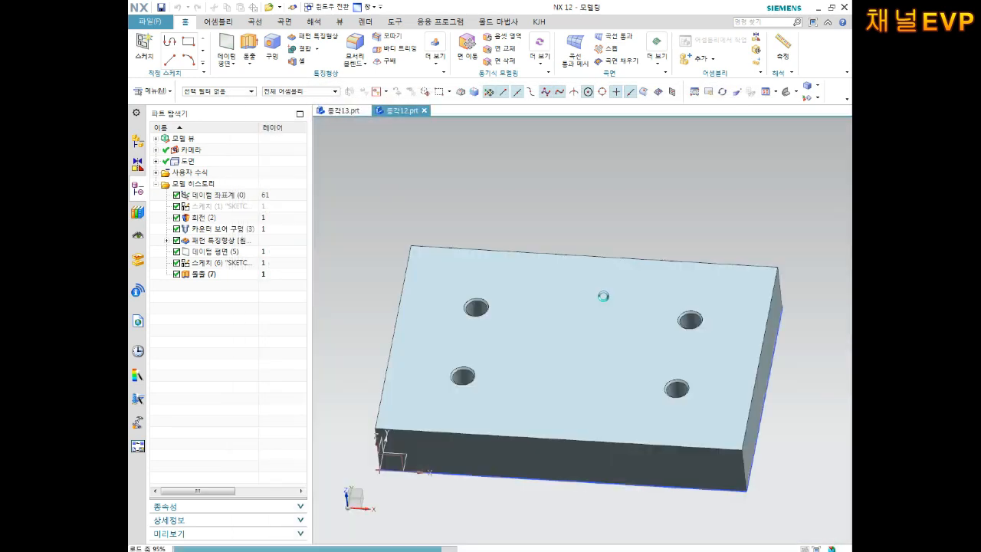
{"action": "middle_click_drag", "start_coordinate": [585, 296], "coordinate": [608, 297]}
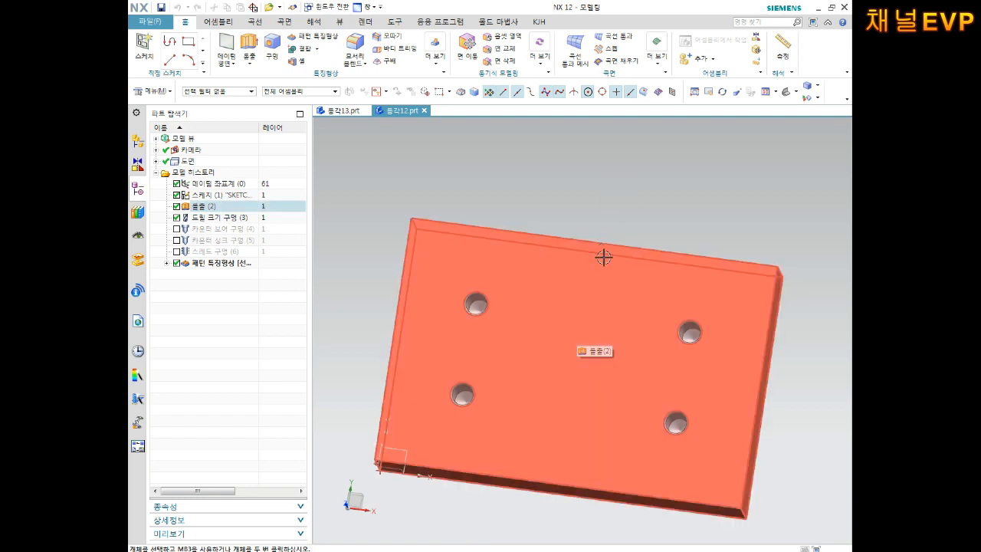
{"action": "middle_click_drag", "start_coordinate": [603, 250], "coordinate": [604, 230]}
{"action": "scroll", "coordinate": [587, 332], "scroll_direction": "up", "scroll_amount": 1}
{"action": "scroll", "coordinate": [549, 346], "scroll_direction": "down", "scroll_amount": 1}
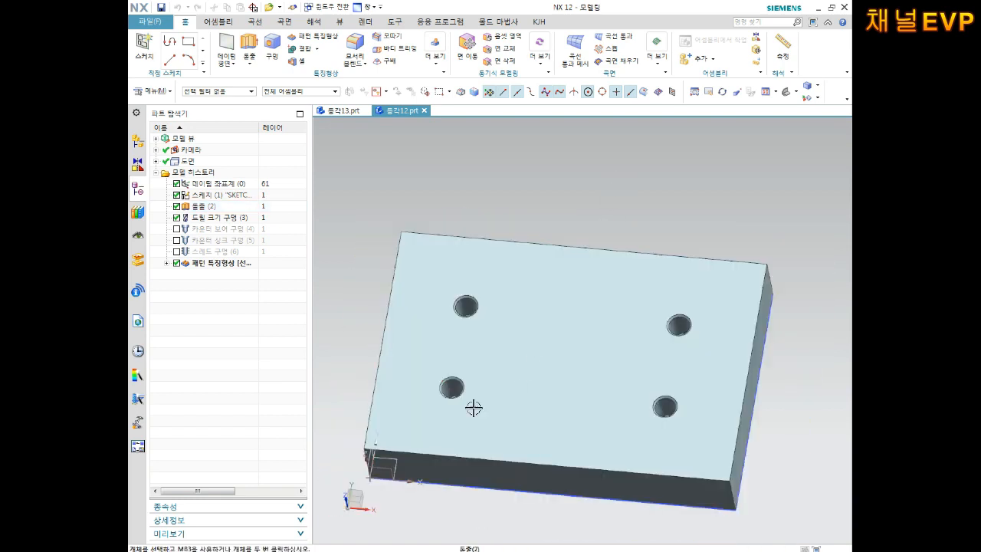
Create a new sketch on the plate's large holed face, using the work part origin
{"action": "left_click", "coordinate": [453, 392]}
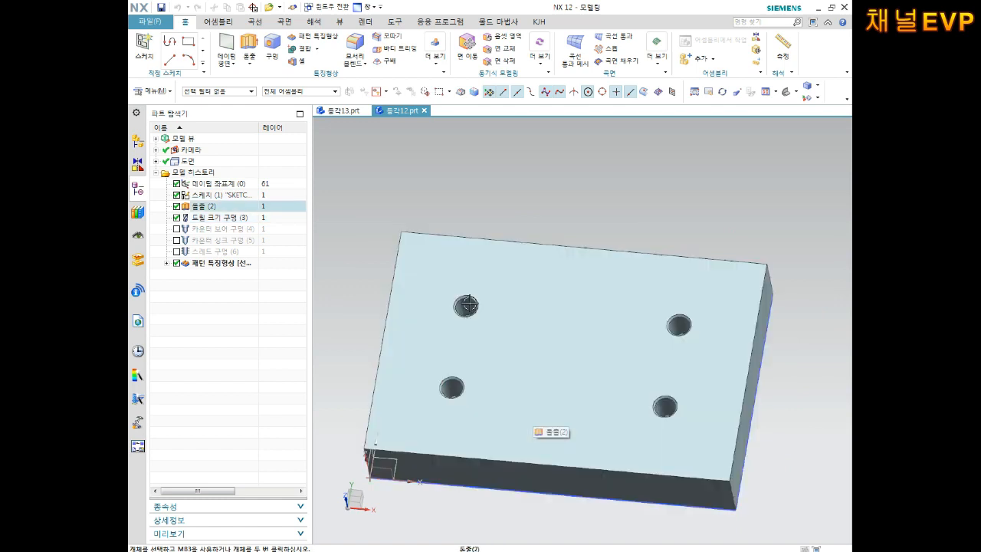
{"action": "left_click", "coordinate": [157, 58]}
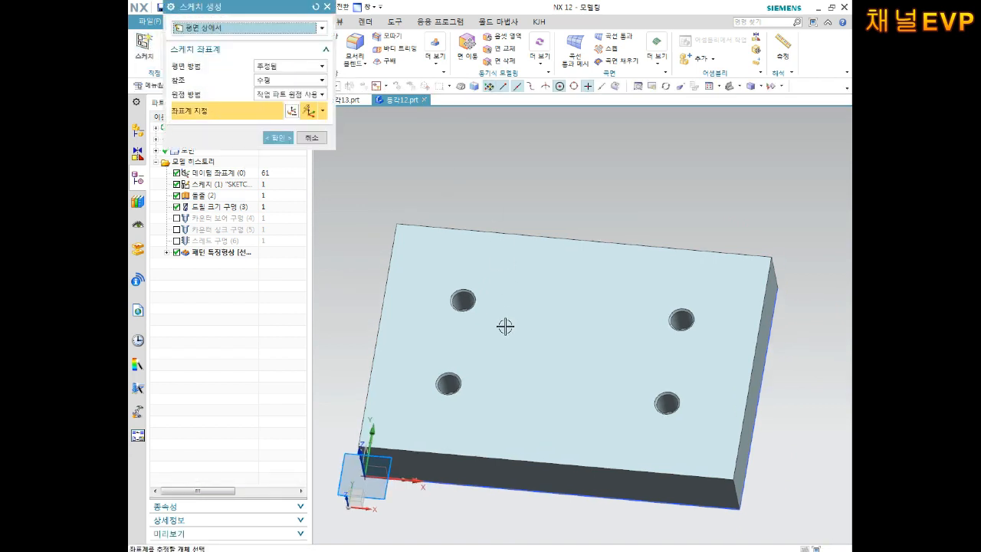
{"action": "left_click", "coordinate": [506, 335]}
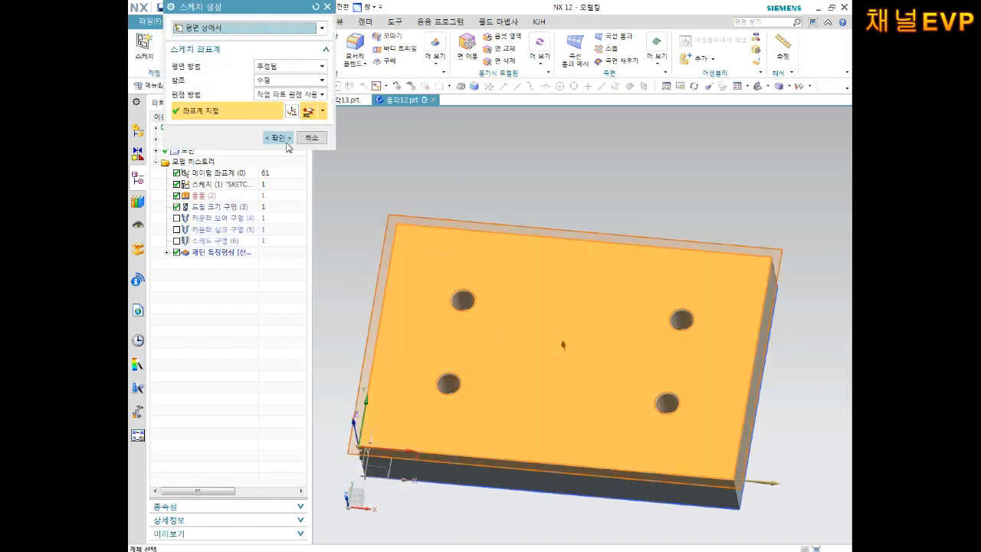
{"action": "left_click", "coordinate": [278, 137]}
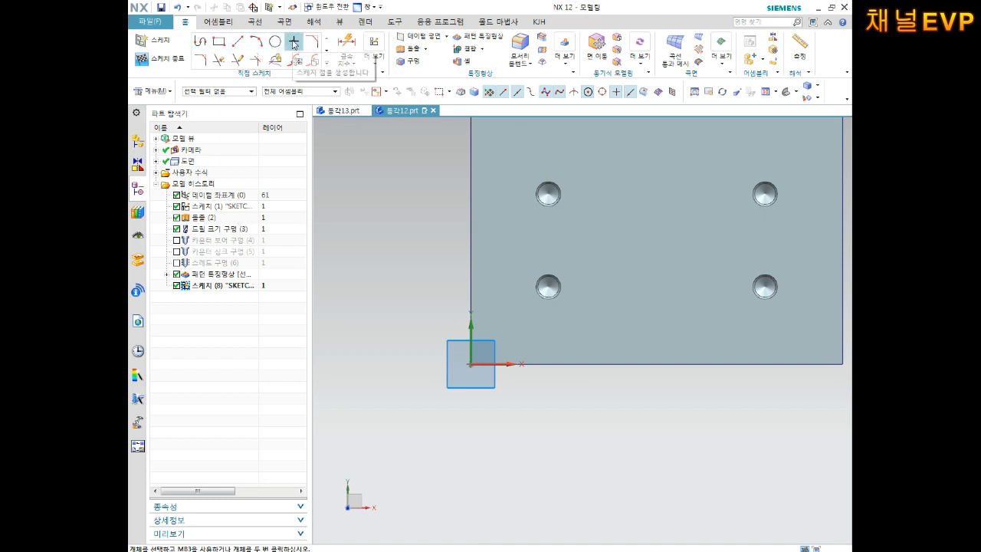
Place a sketch point beside the hole nearest the origin, about 40 mm horizontally and 26 mm vertically from the plate's edges
{"action": "left_click", "coordinate": [294, 44]}
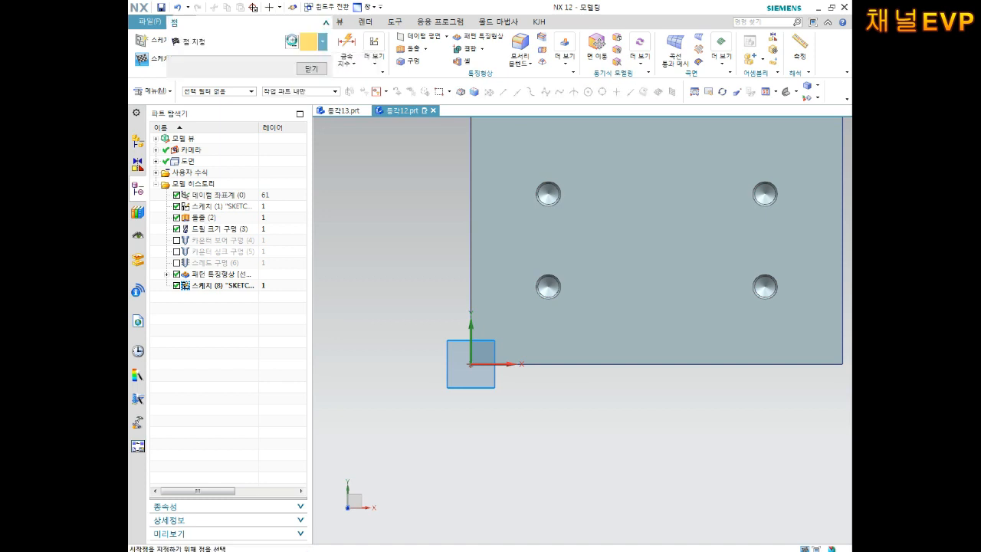
{"action": "left_click", "coordinate": [594, 279]}
{"action": "scroll", "coordinate": [618, 293], "scroll_direction": "up", "scroll_amount": 2}
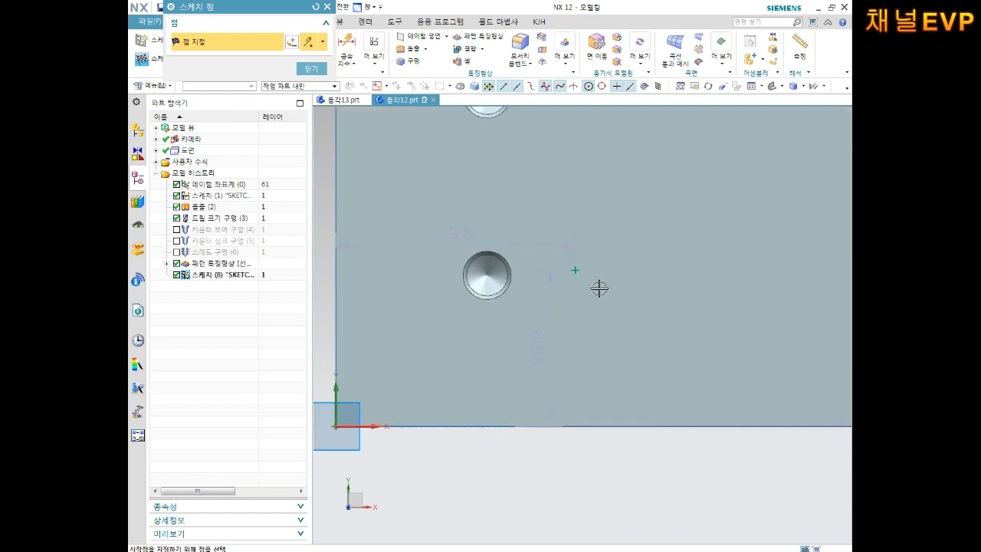
{"action": "key", "text": "Escape"}
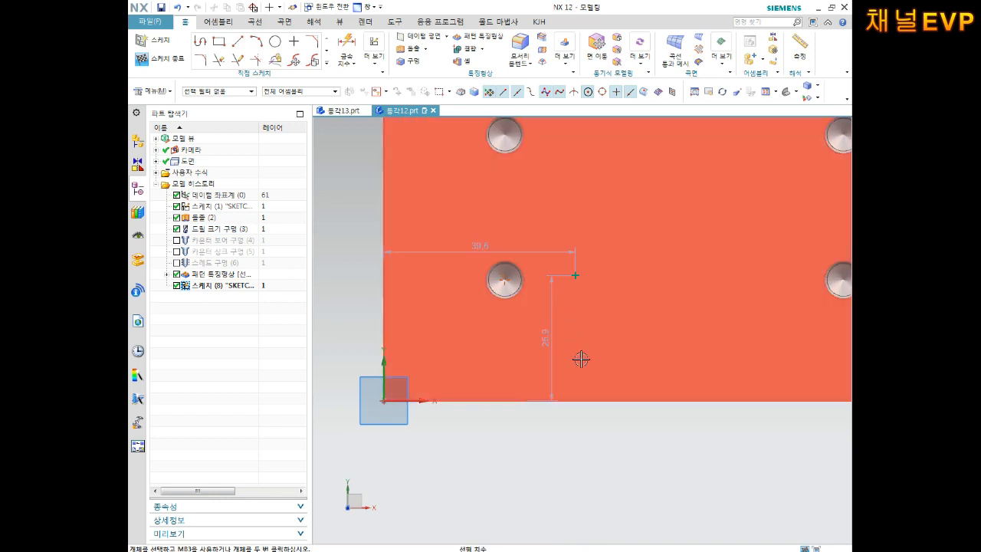
Set the point's vertical distance to 25 mm and its horizontal distance to 35 mm, and finish the sketch
{"action": "double_click", "coordinate": [549, 351]}
{"action": "type", "text": "25"}
{"action": "key", "text": "Return"}
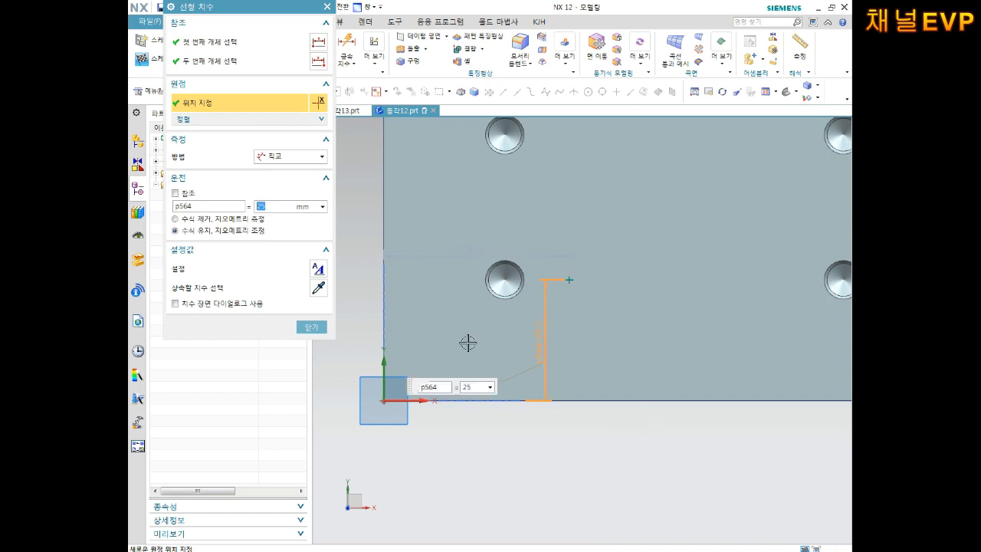
{"action": "double_click", "coordinate": [471, 253]}
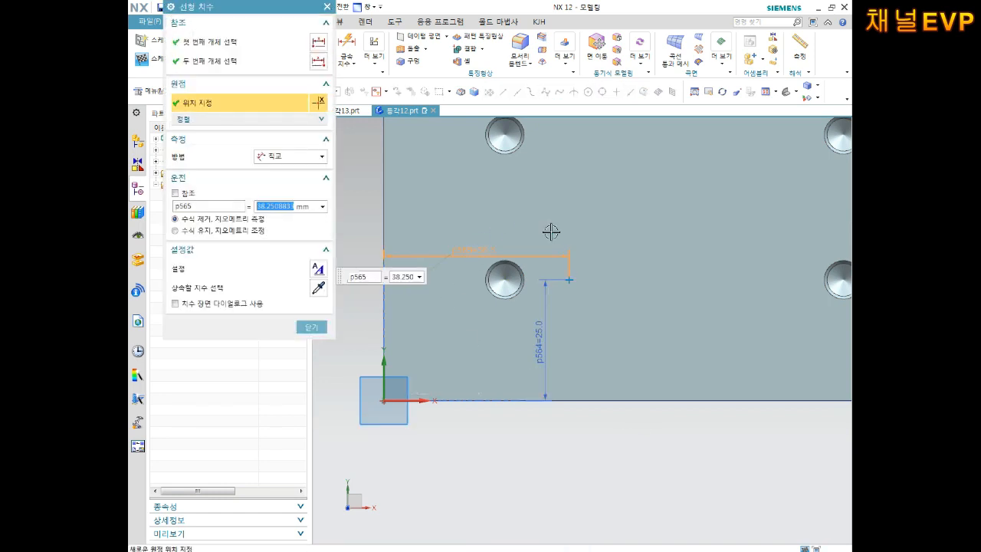
{"action": "type", "text": "35"}
{"action": "key", "text": "Return"}
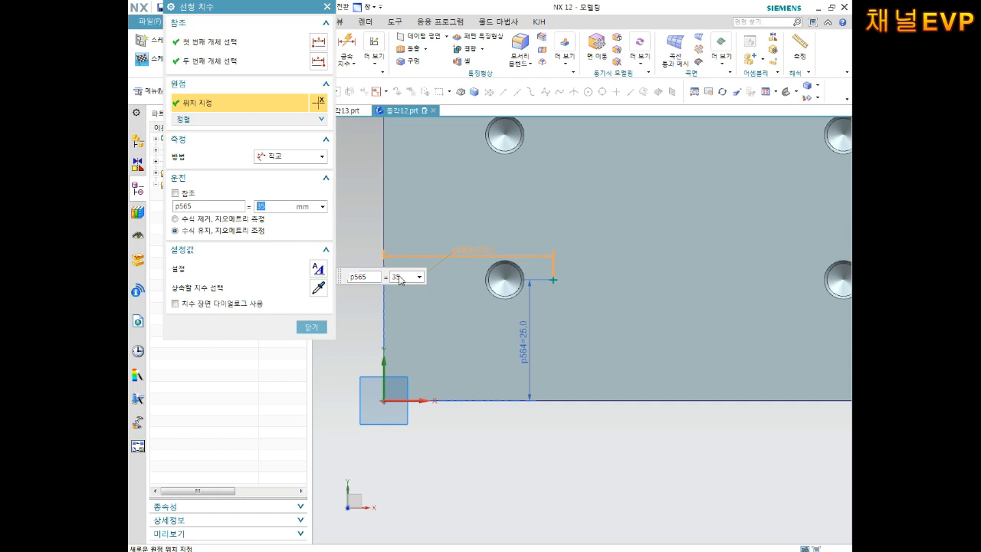
{"action": "left_click", "coordinate": [310, 328]}
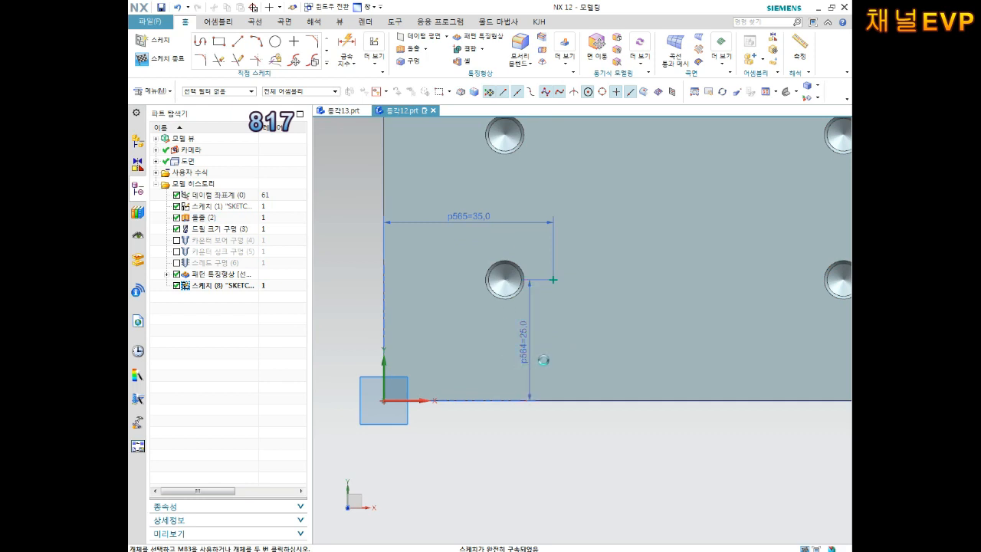
{"action": "left_click", "coordinate": [543, 359]}
{"action": "left_click", "coordinate": [657, 315]}
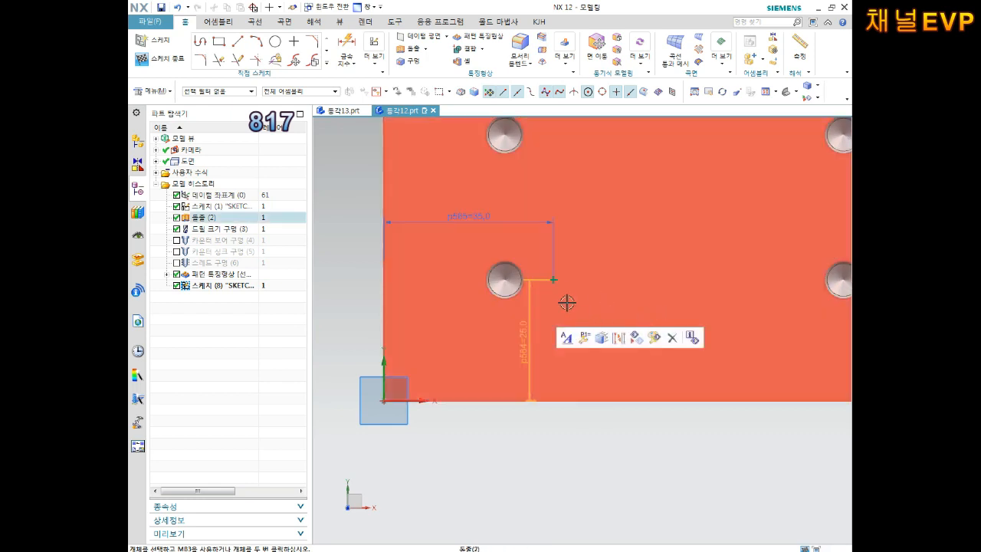
{"action": "scroll", "coordinate": [562, 261], "scroll_direction": "down", "scroll_amount": 1}
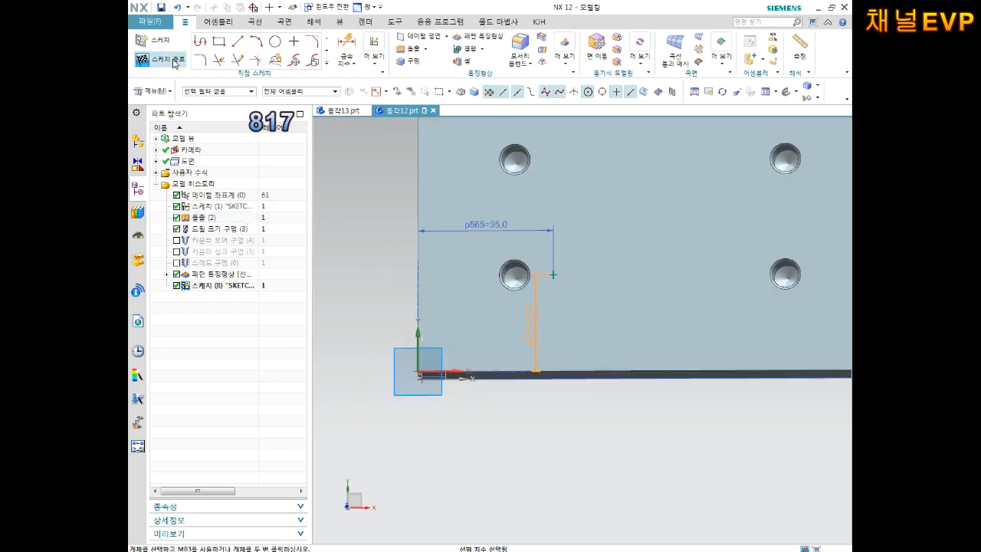
{"action": "left_click", "coordinate": [176, 63]}
Set up a circular Pattern Feature of the drilled hole nearest the origin, with the plate face's normal as axis through the sketch point
{"action": "scroll", "coordinate": [493, 363], "scroll_direction": "up", "scroll_amount": 3}
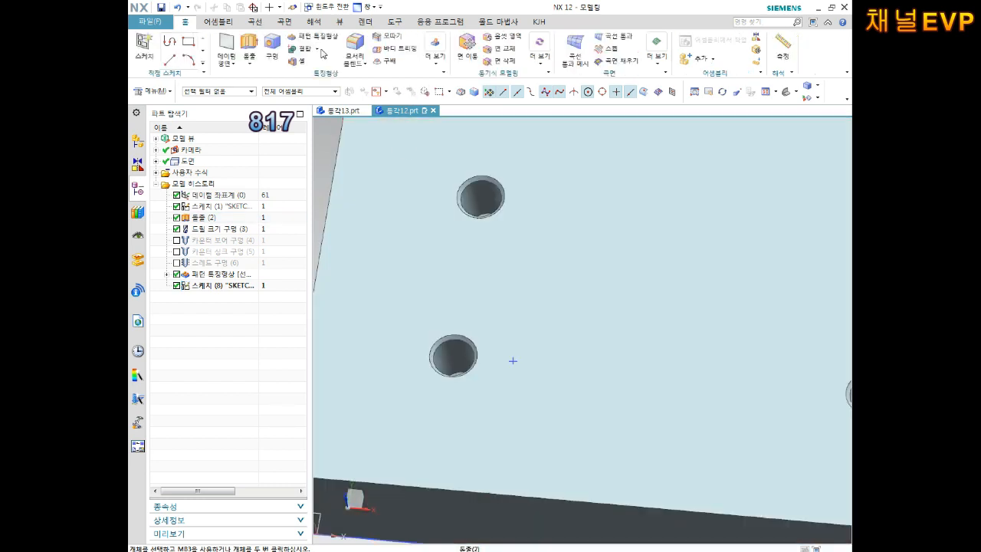
{"action": "left_click", "coordinate": [314, 37]}
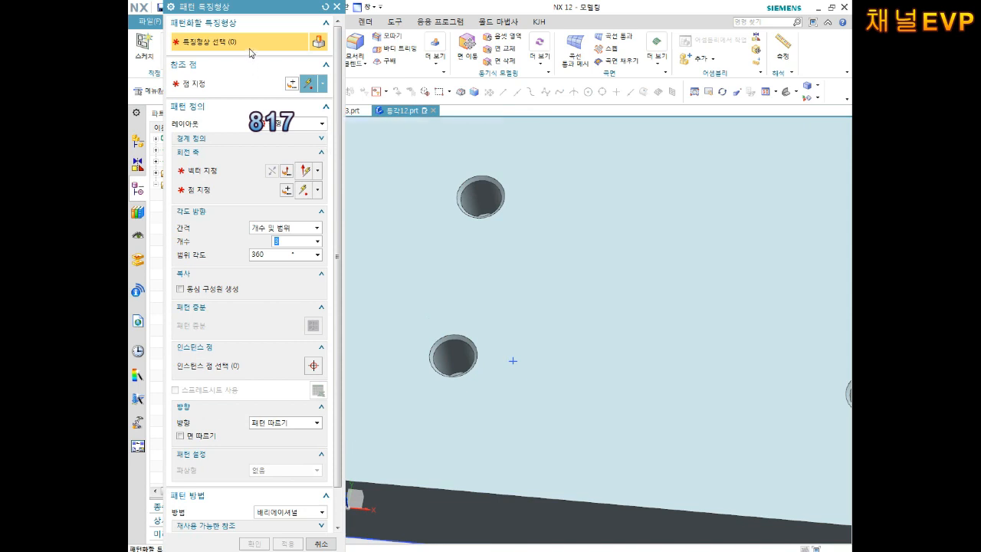
{"action": "left_click", "coordinate": [453, 354]}
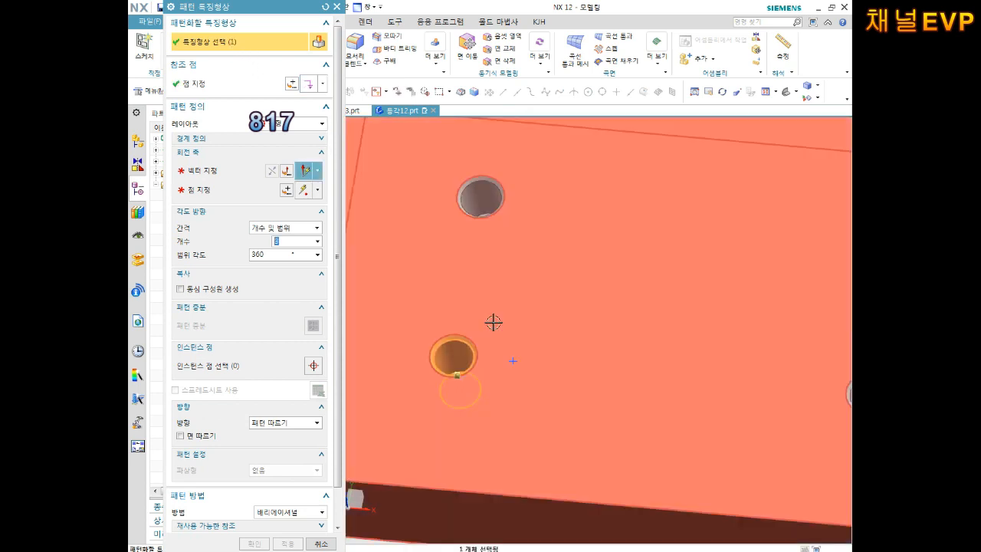
{"action": "middle_click_drag", "start_coordinate": [483, 333], "coordinate": [531, 333]}
{"action": "left_click", "coordinate": [639, 324]}
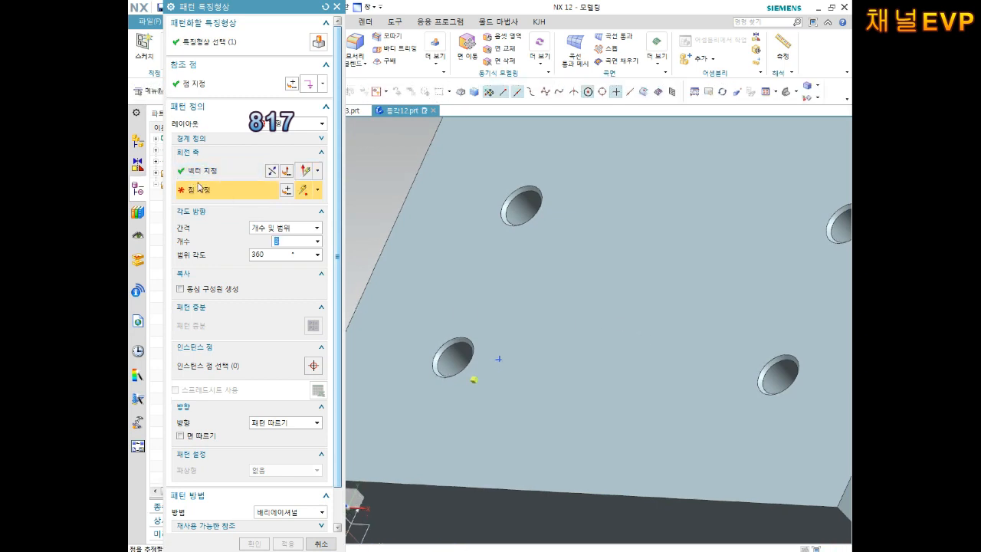
{"action": "left_click", "coordinate": [500, 358]}
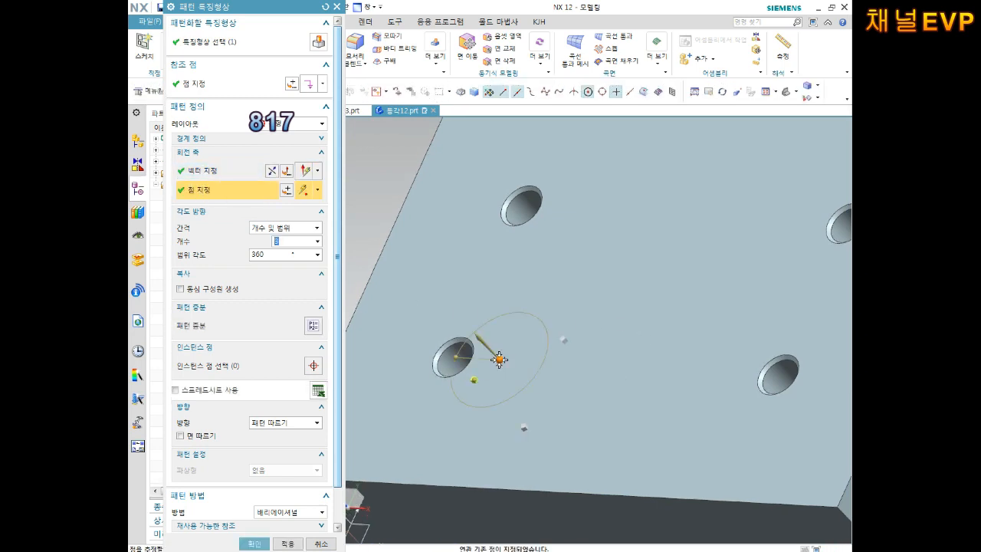
Set the circular pattern to 4 instances over 360° with its axis direction reversed, and create it
{"action": "middle_click_drag", "start_coordinate": [583, 385], "coordinate": [601, 407]}
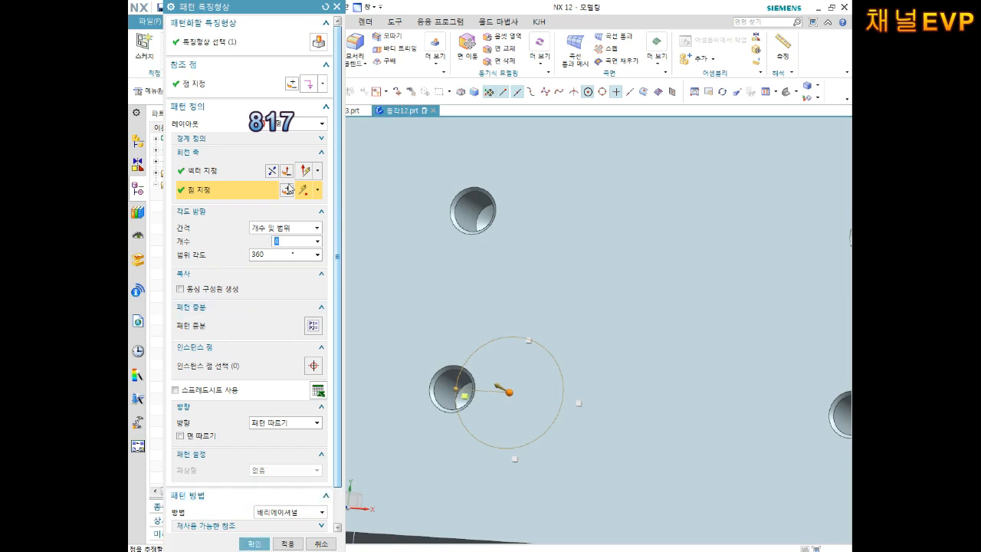
{"action": "middle_click_drag", "start_coordinate": [460, 245], "coordinate": [576, 357]}
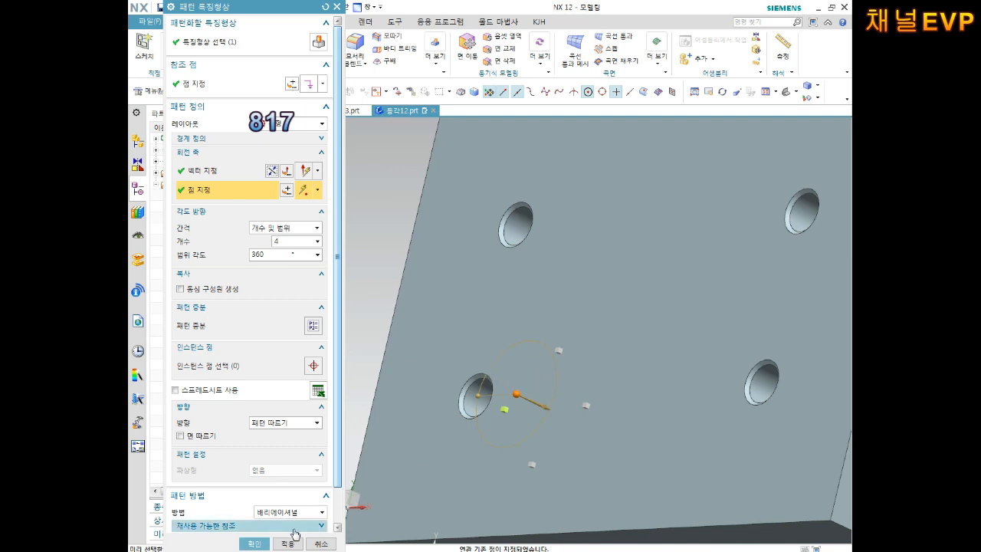
{"action": "left_click", "coordinate": [254, 543]}
{"action": "middle_click_drag", "start_coordinate": [566, 345], "coordinate": [628, 349]}
{"action": "scroll", "coordinate": [625, 347], "scroll_direction": "down", "scroll_amount": 3}
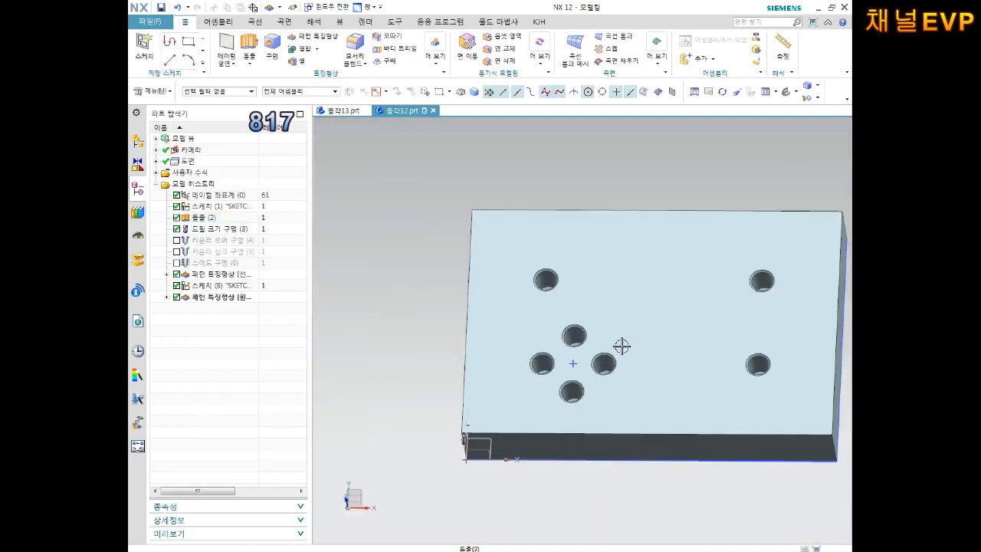
{"action": "left_click", "coordinate": [610, 346]}
{"action": "scroll", "coordinate": [621, 307], "scroll_direction": "up", "scroll_amount": 3}
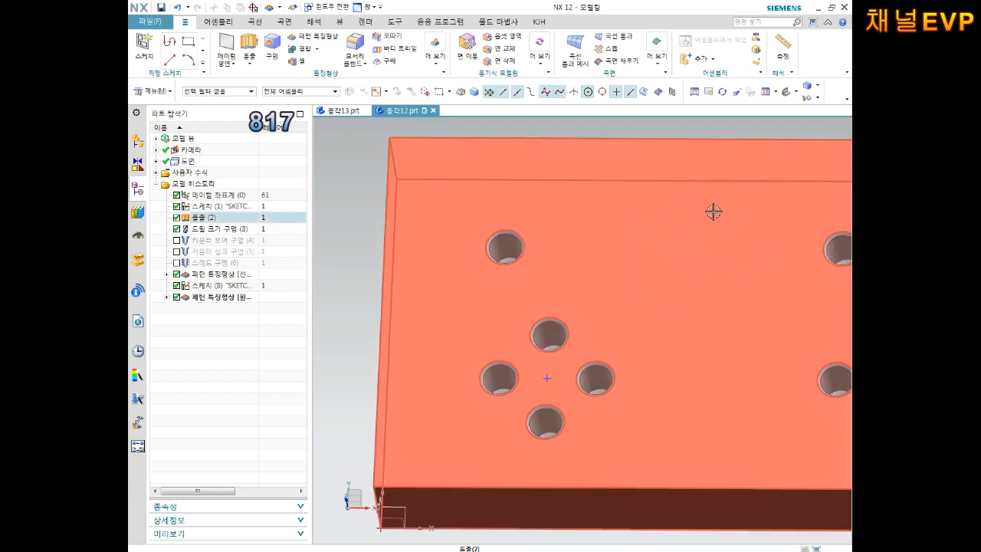